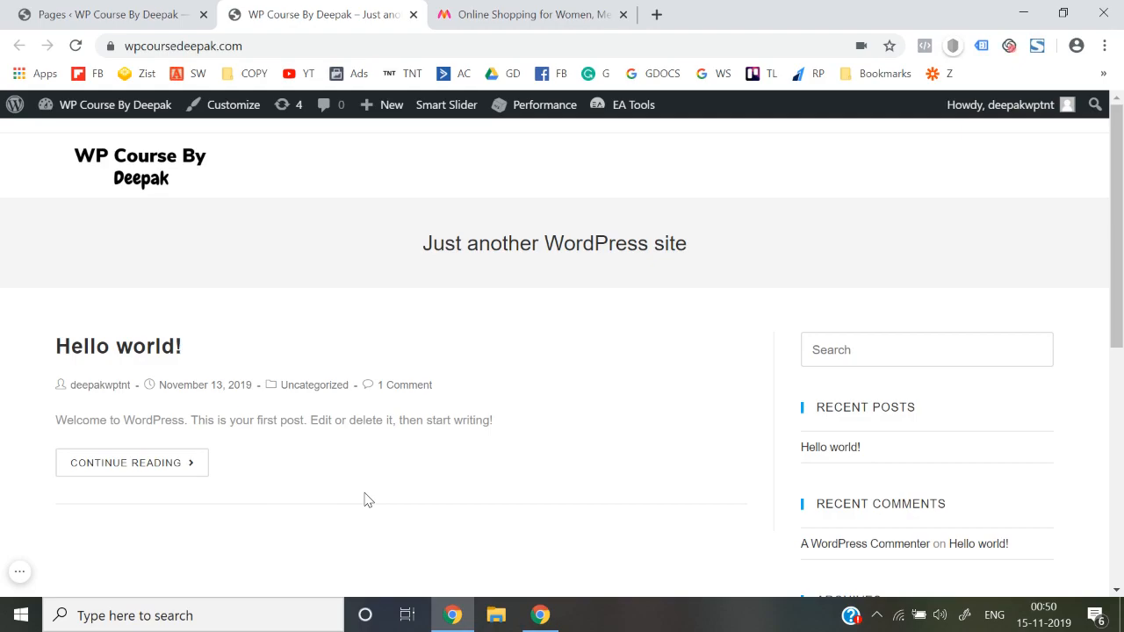
- Open the WooCommerce product categories page and review the existing category list
click(156, 10)
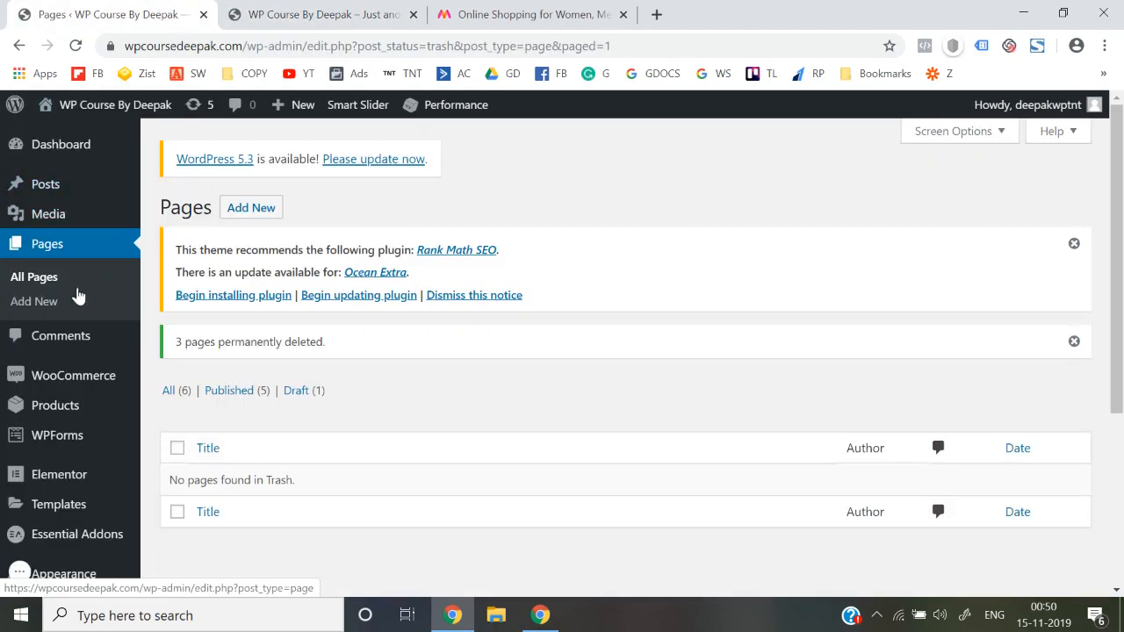
scroll(77, 303, down, 1)
mouse_move(72, 351)
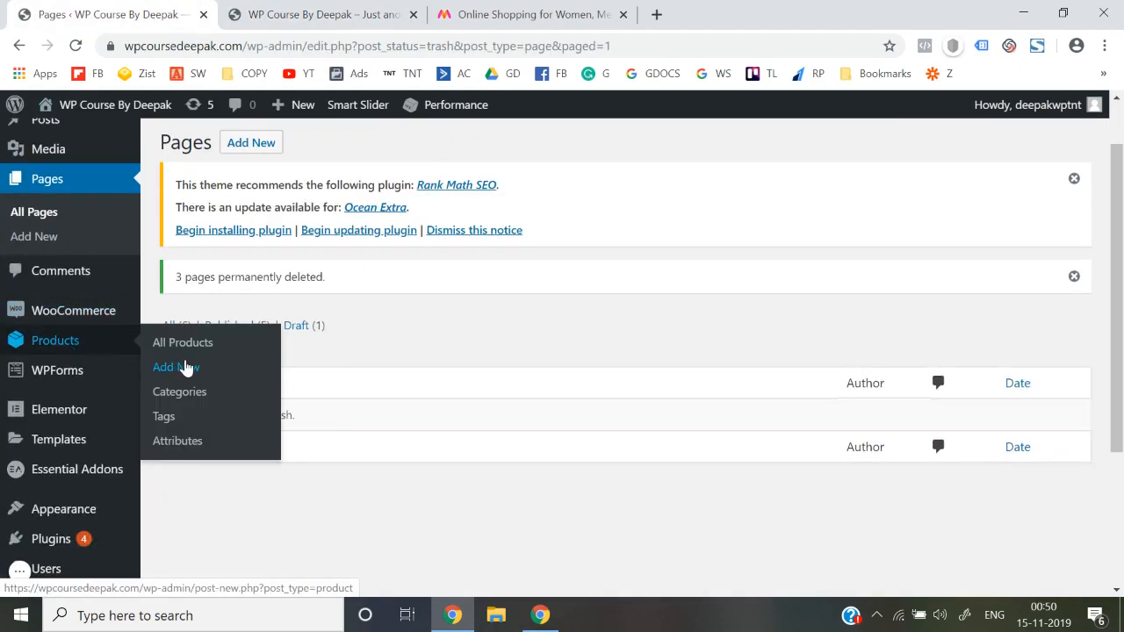
click(198, 405)
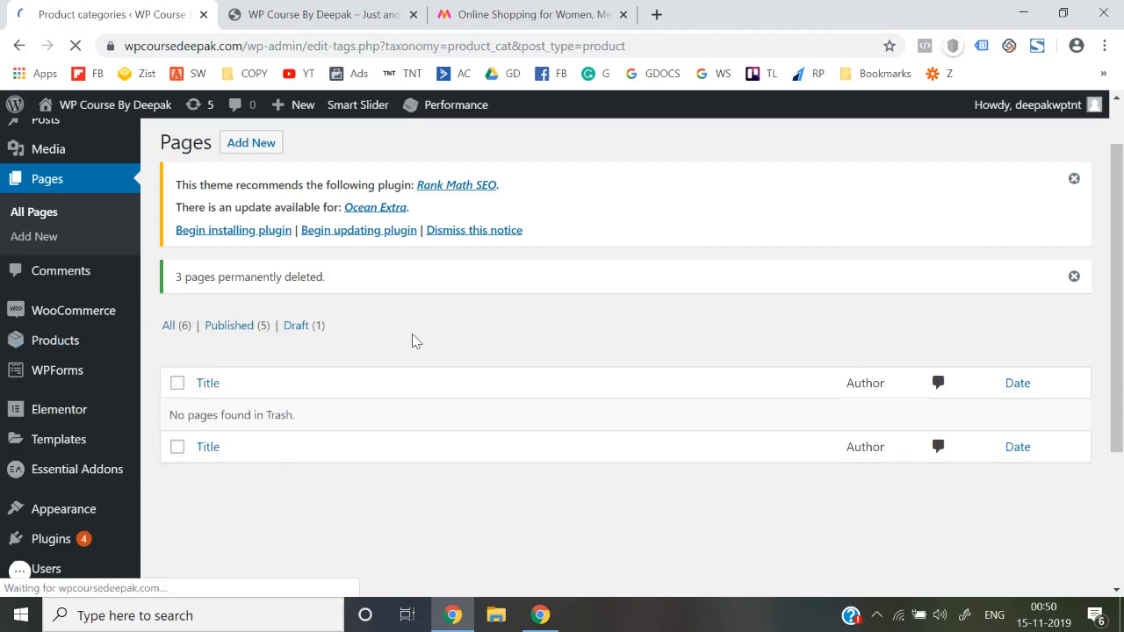
click(529, 14)
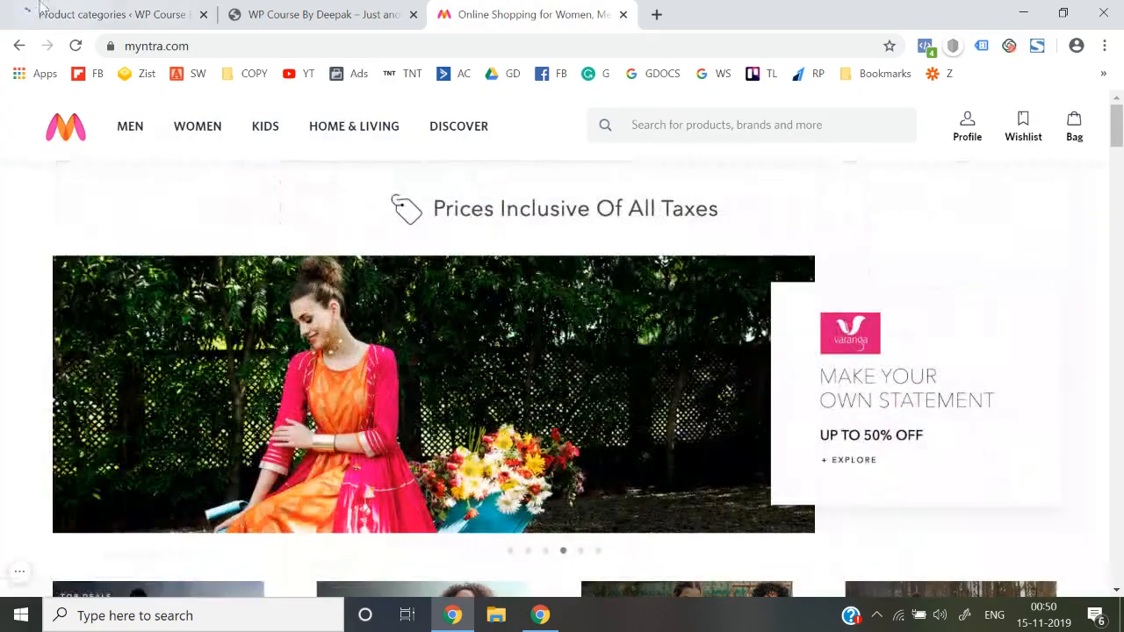
click(39, 5)
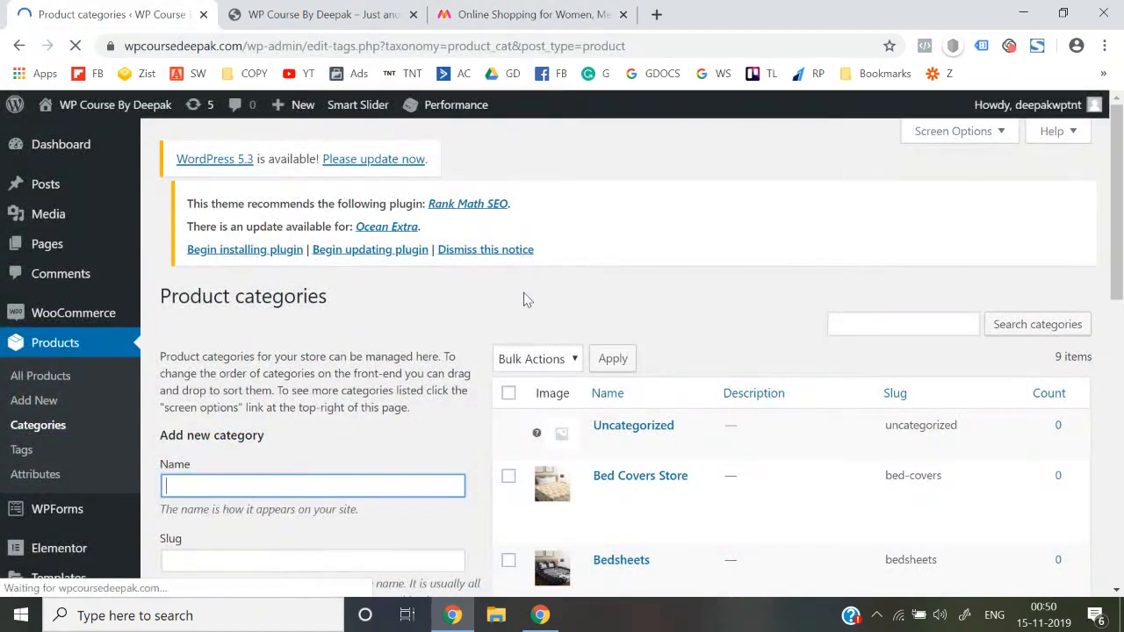
scroll(525, 299, down, 8)
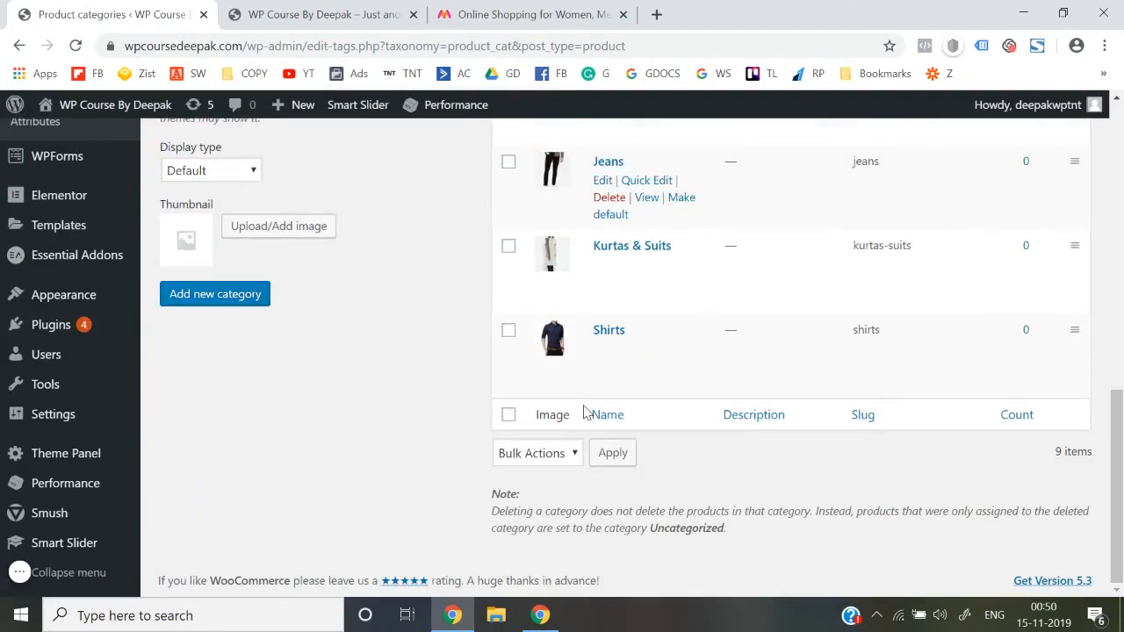
scroll(584, 413, up, 10)
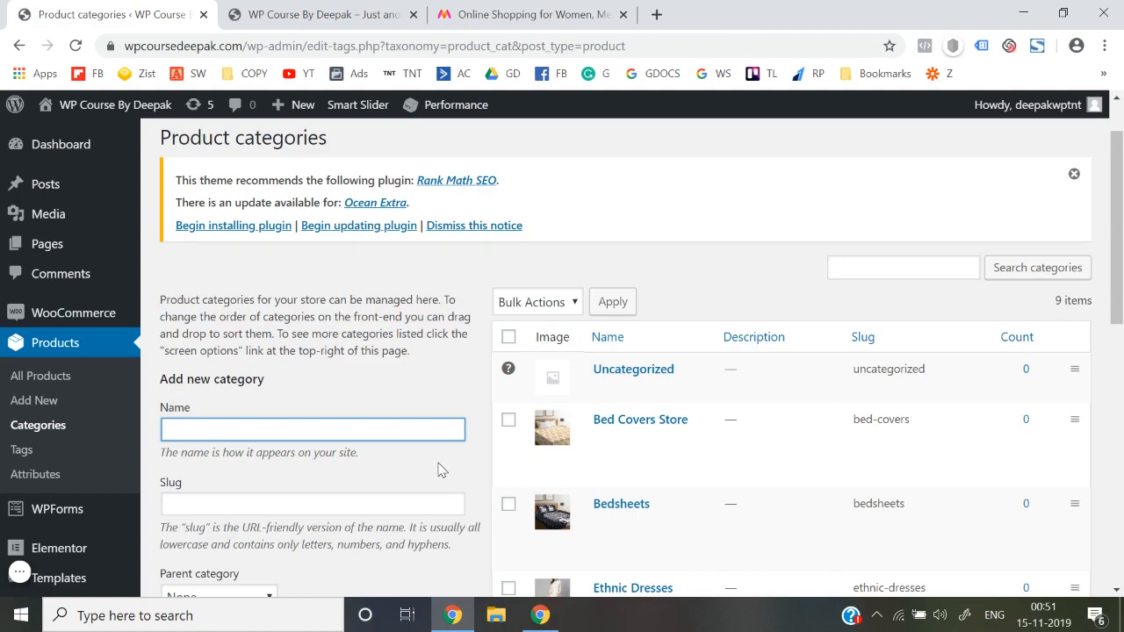
- Examine the Men, Women and Home & Living category menus on the Myntra site as a reference for the store
click(361, 11)
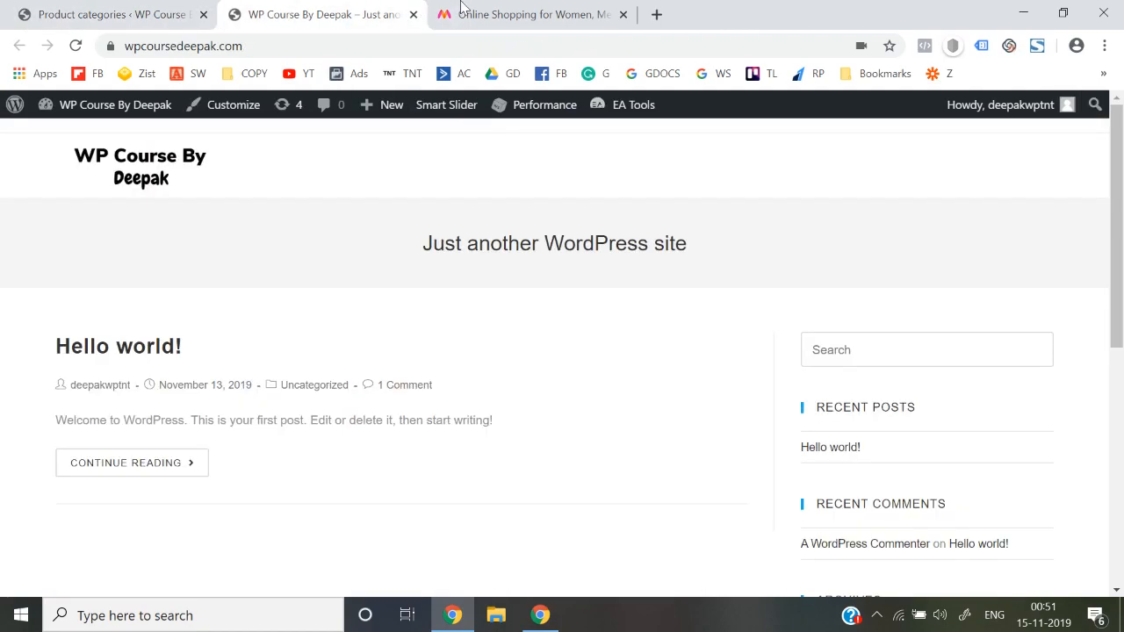
click(527, 8)
mouse_move(132, 145)
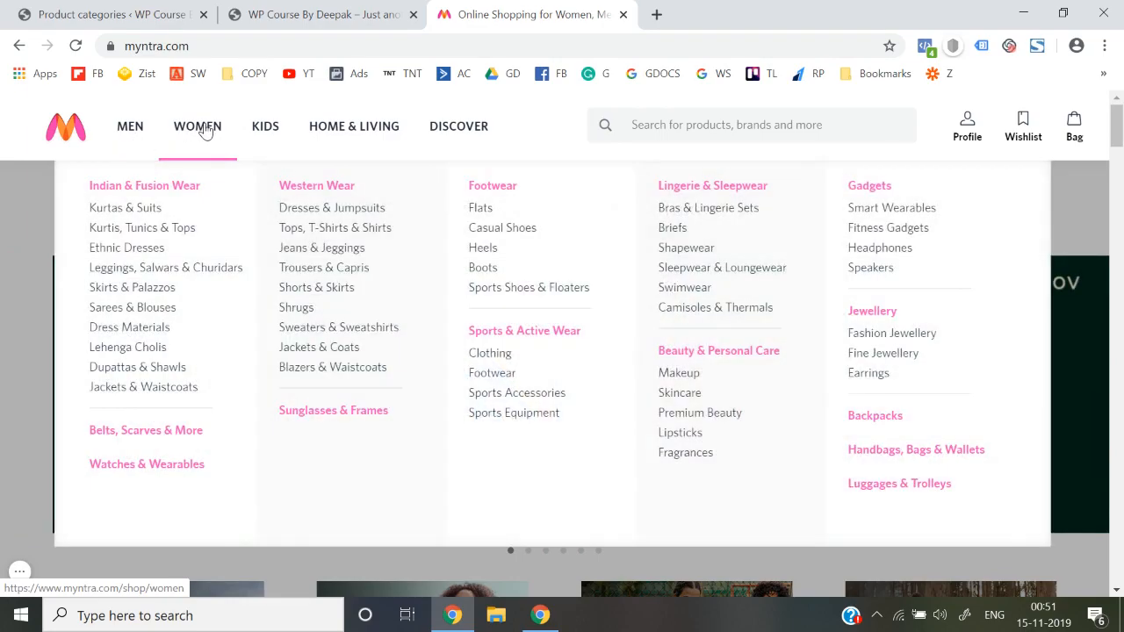
mouse_move(318, 136)
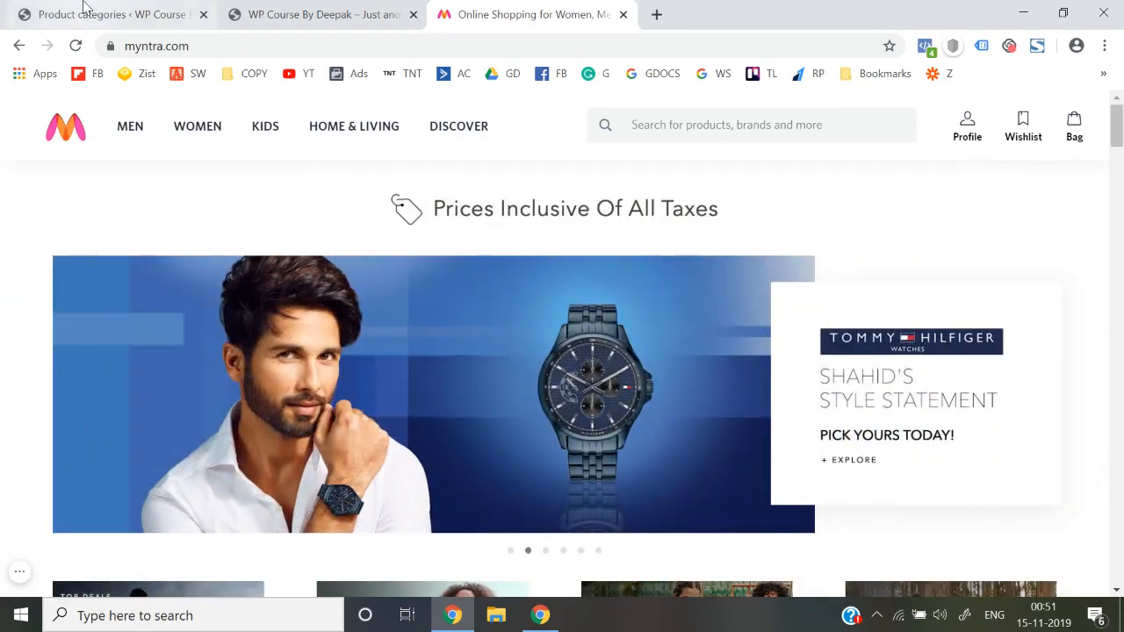
click(85, 7)
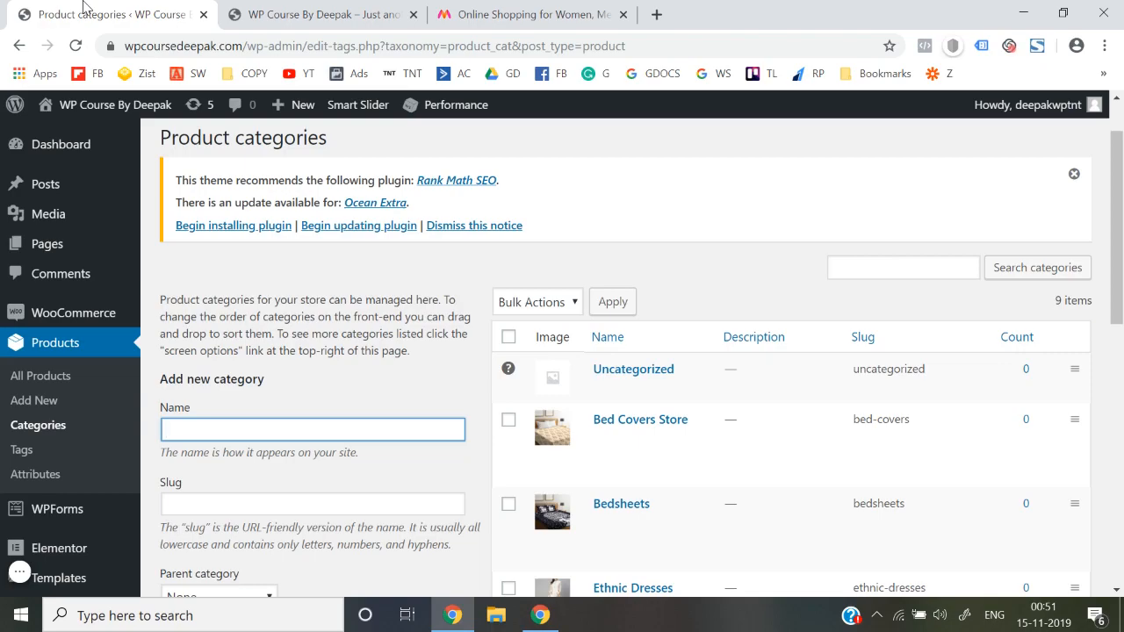
click(287, 7)
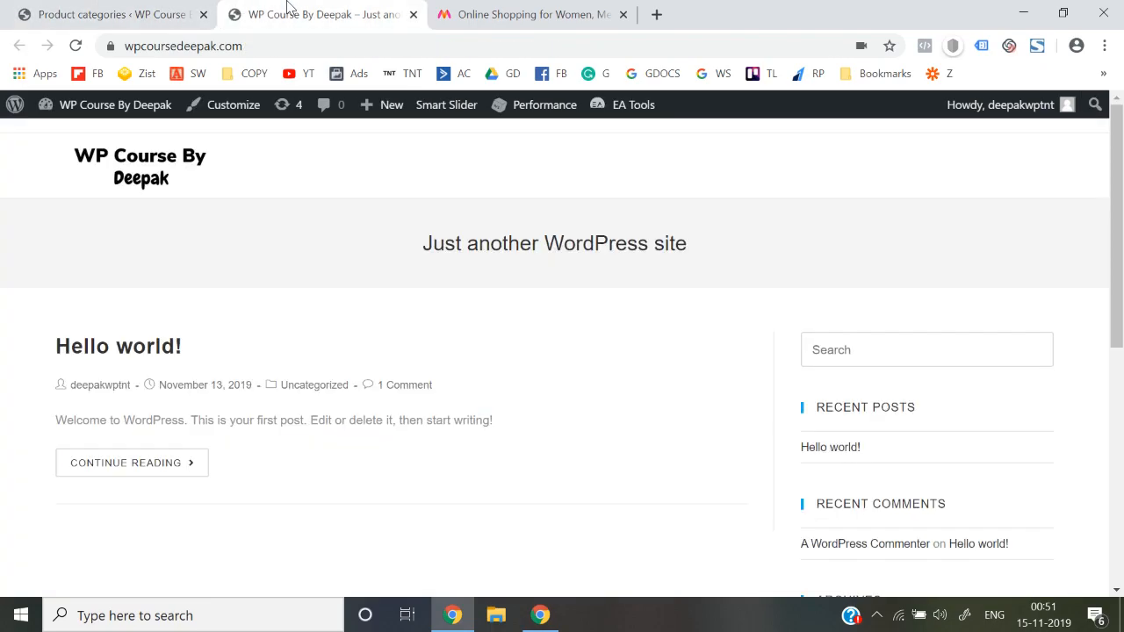
click(521, 7)
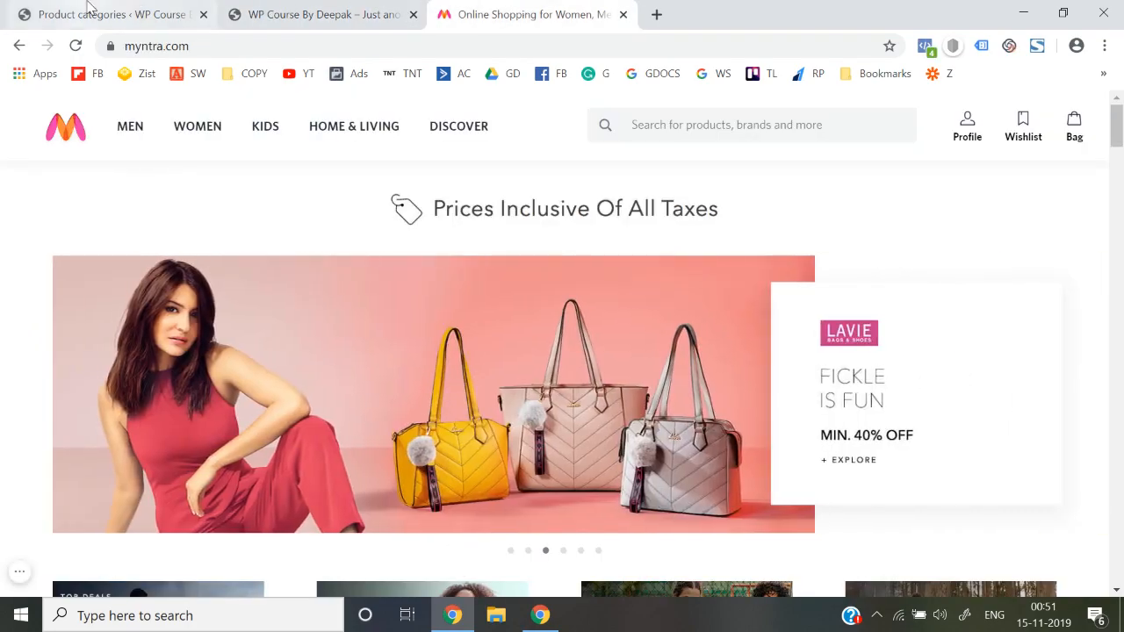
- Compare the store's product categories, such as Jackets and Jeans, with the department menus on Myntra
click(75, 10)
scroll(720, 469, down, 5)
scroll(718, 474, down, 1)
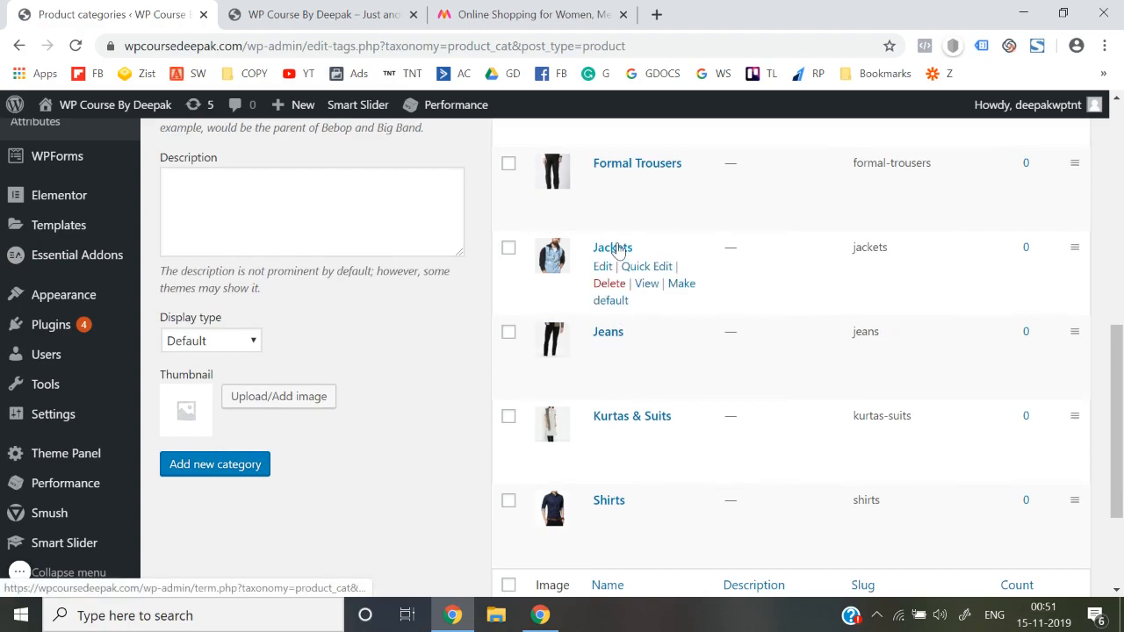
click(557, 14)
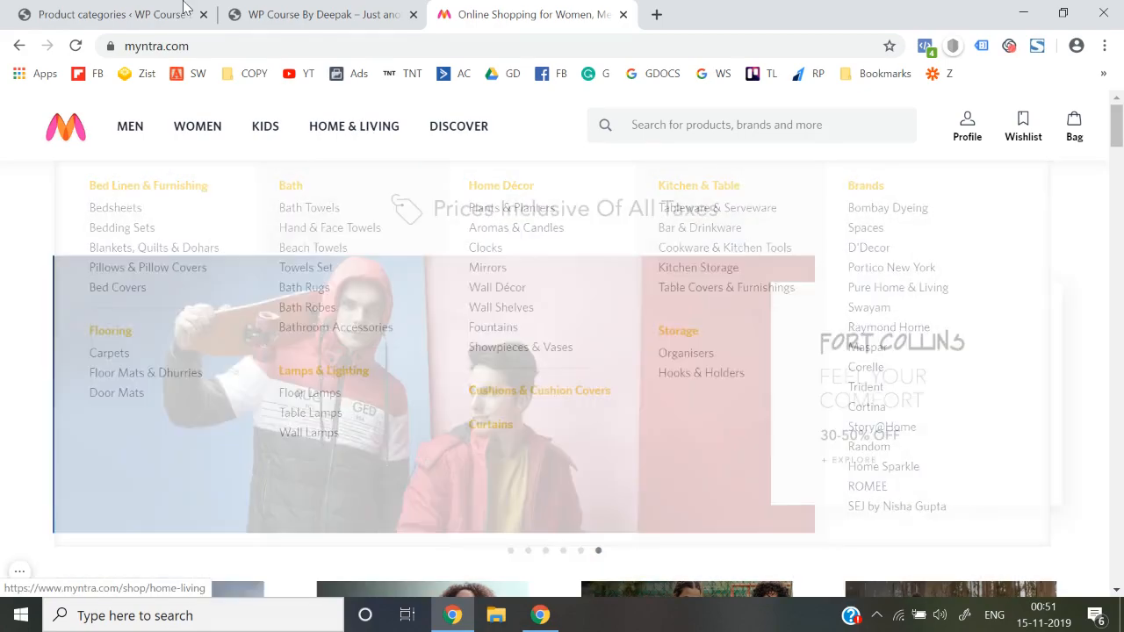
click(113, 14)
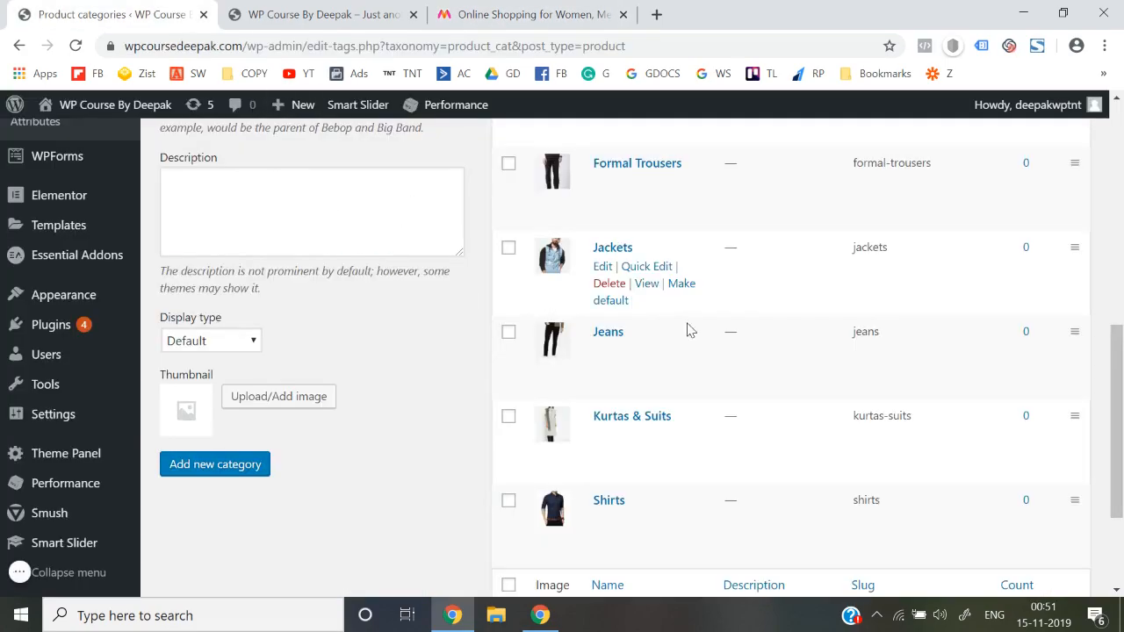
mouse_move(641, 351)
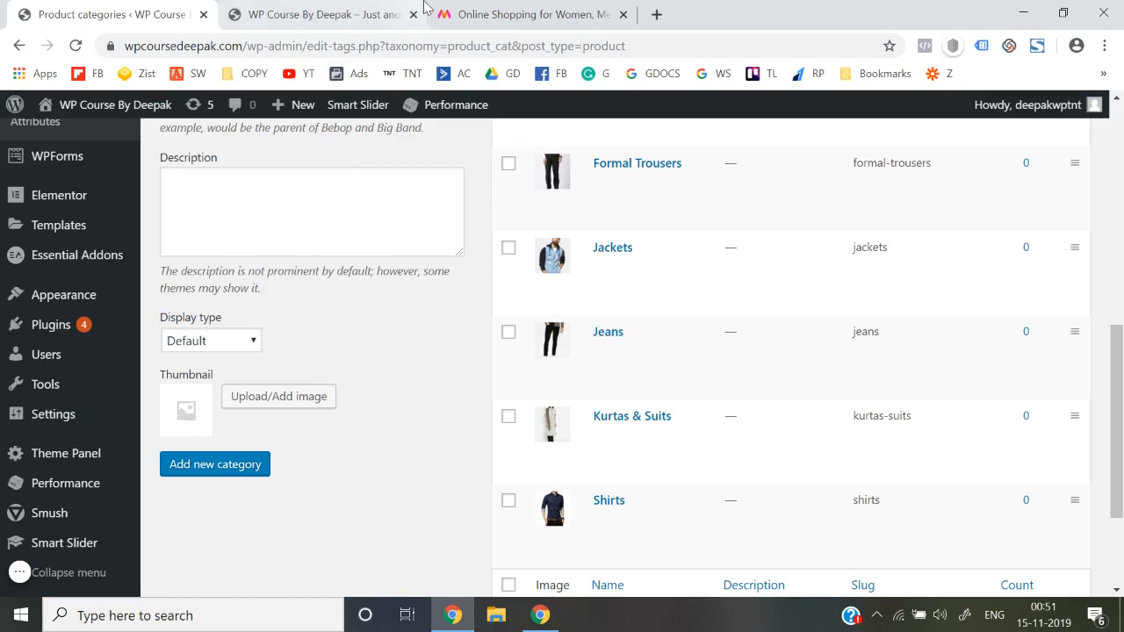
- View Myntra's Men and Women landing pages and return to its home page
click(526, 14)
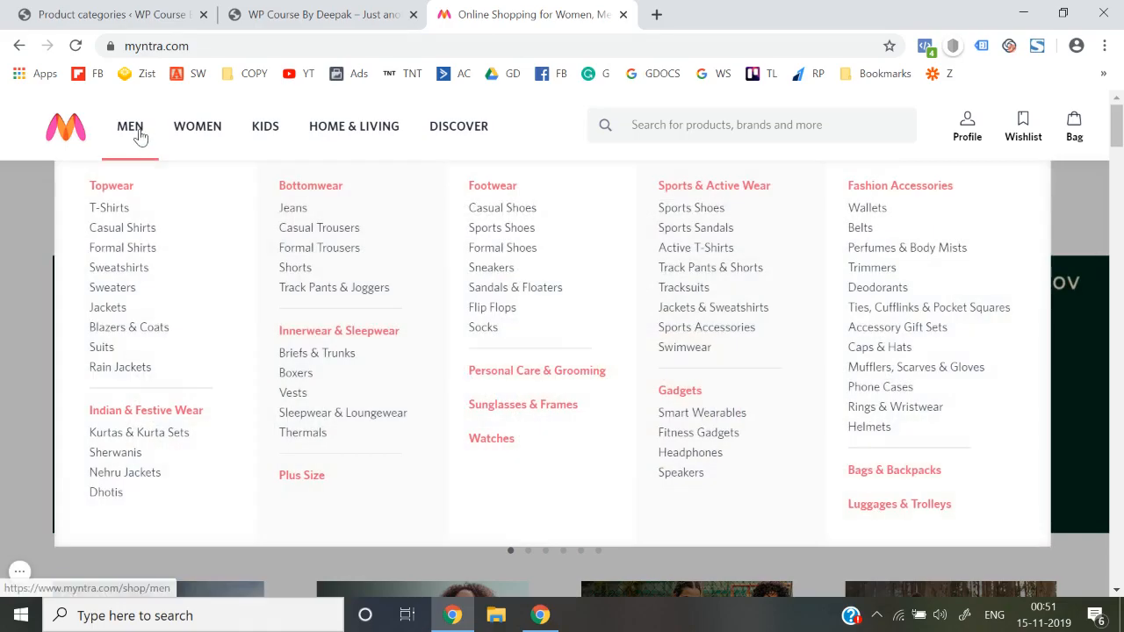
click(134, 130)
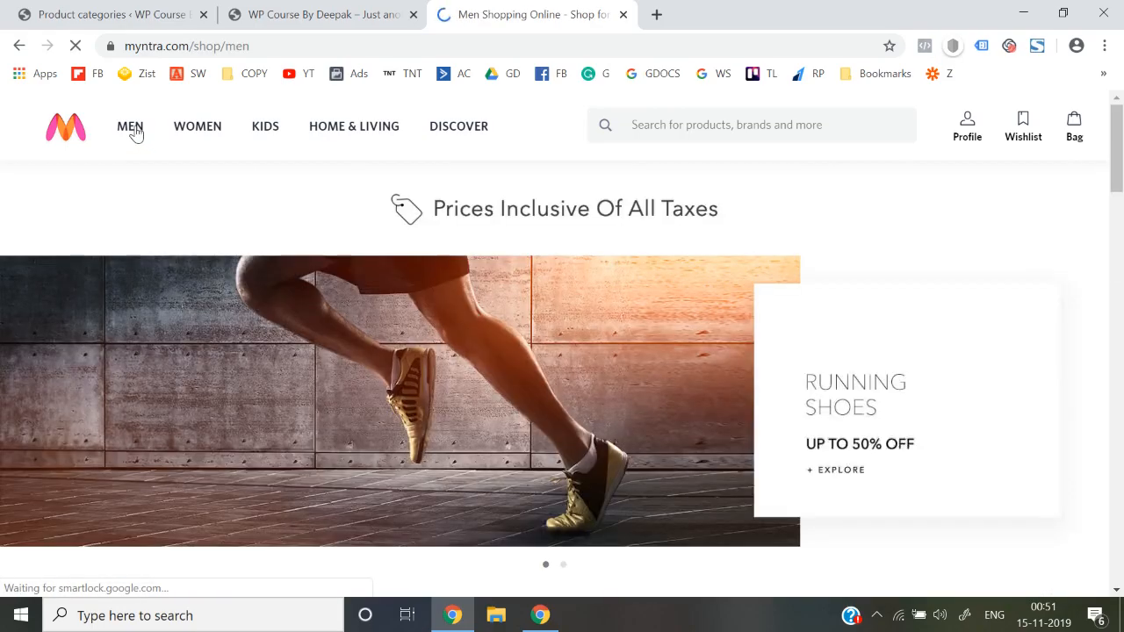
scroll(440, 457, down, 10)
scroll(440, 457, up, 15)
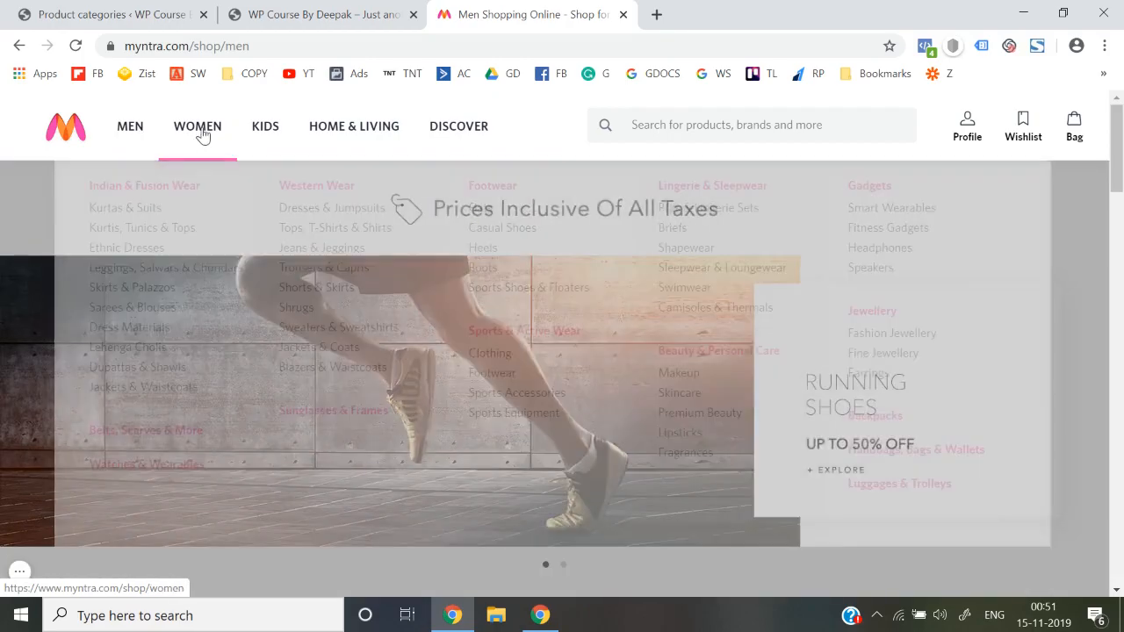
click(201, 134)
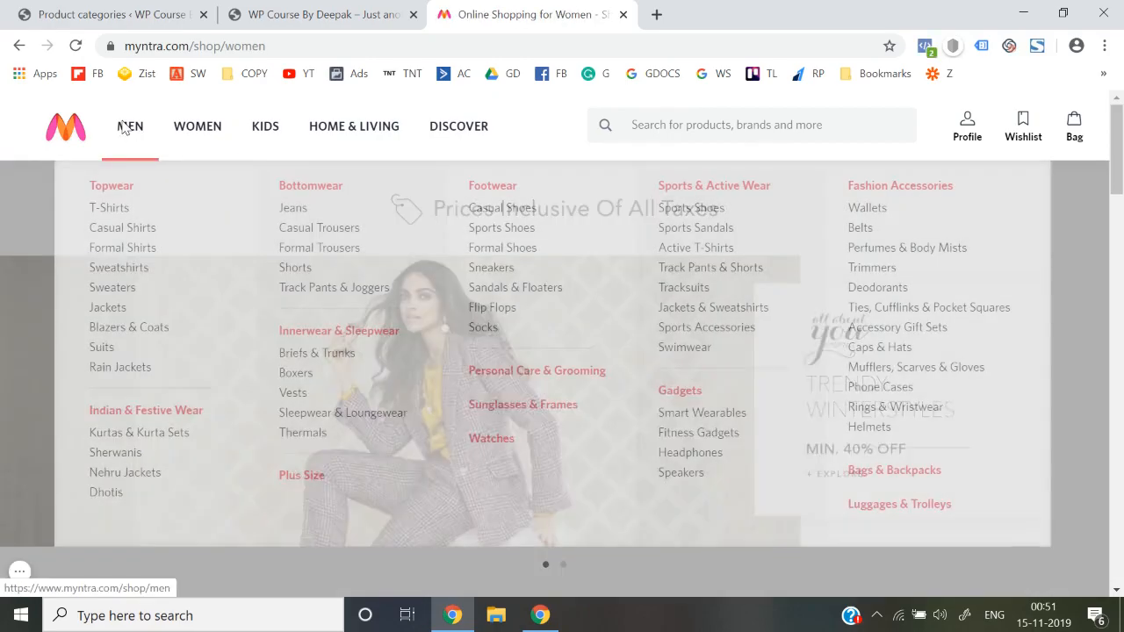
click(124, 128)
click(70, 130)
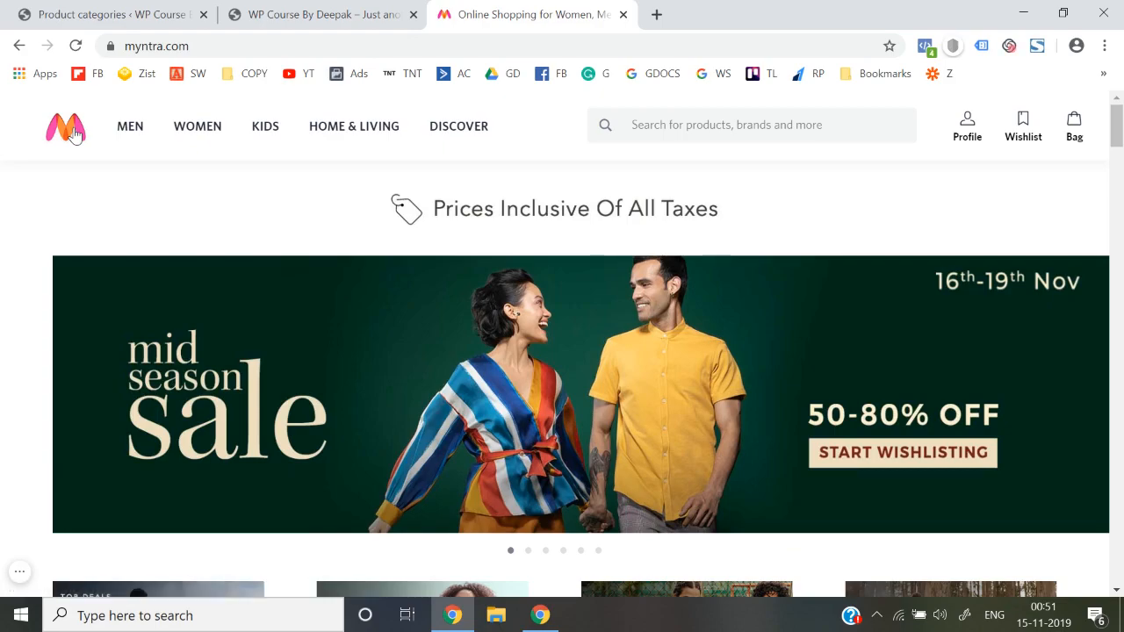
- Check the store's product categories against Myntra's Women menu
click(24, 8)
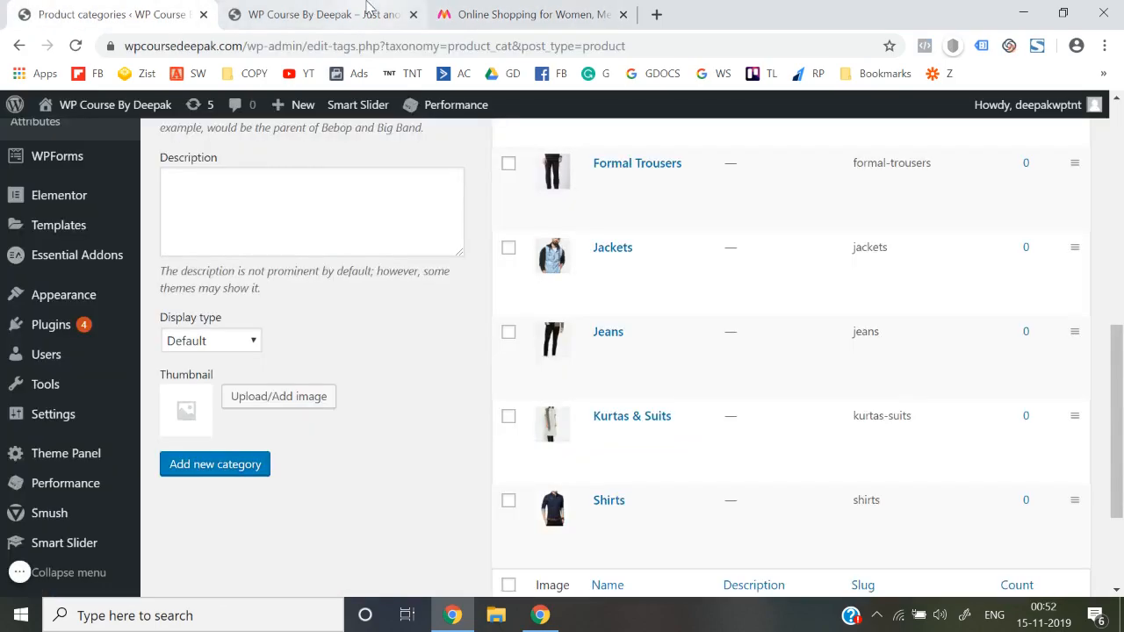
click(497, 13)
mouse_move(186, 145)
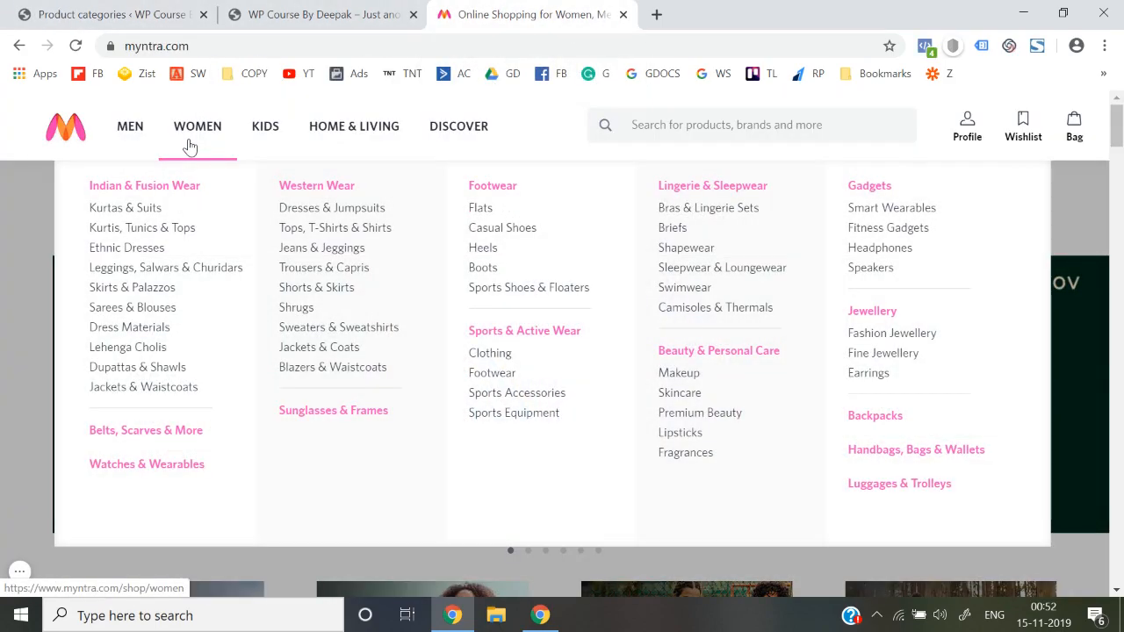
- Create a new WordPress page titled "Men" and publish it
click(138, 9)
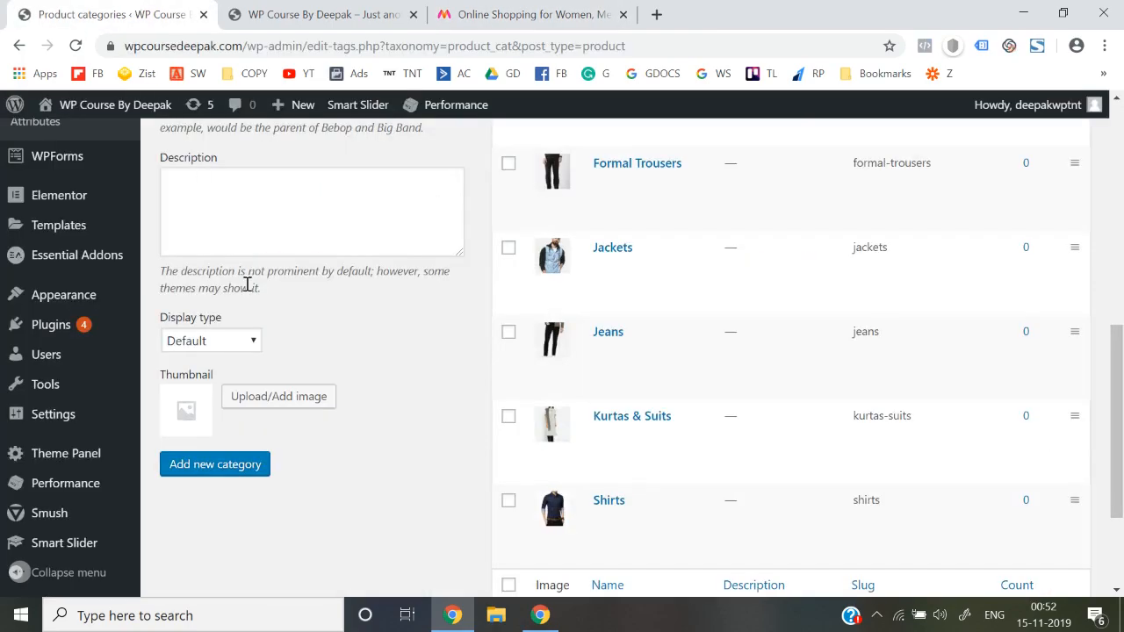
scroll(245, 283, up, 2)
scroll(146, 282, up, 4)
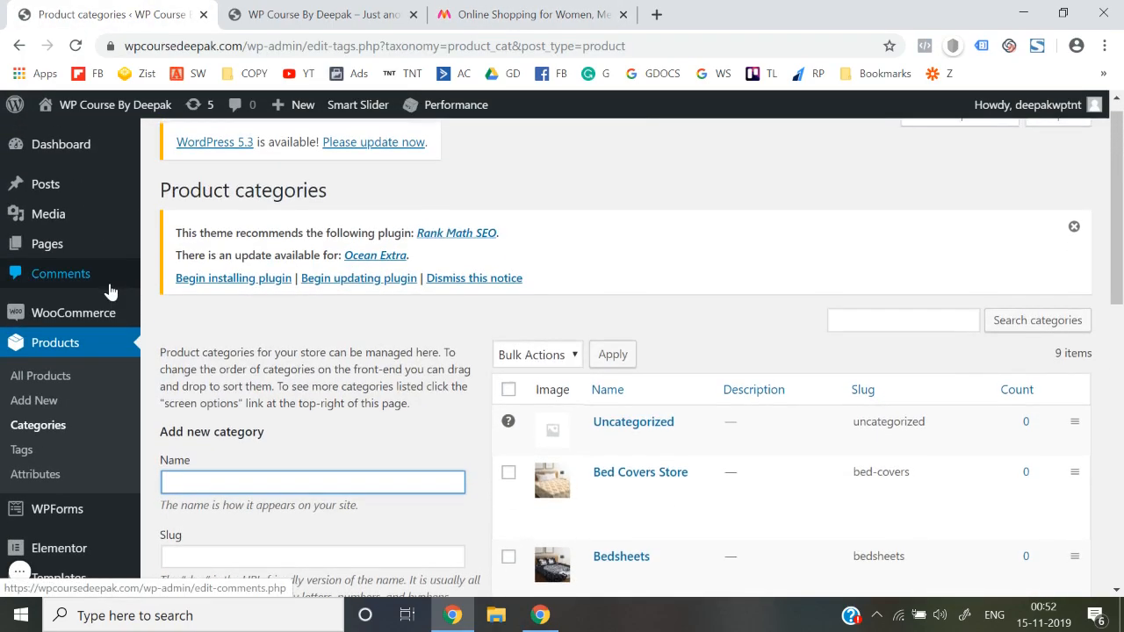
mouse_move(52, 249)
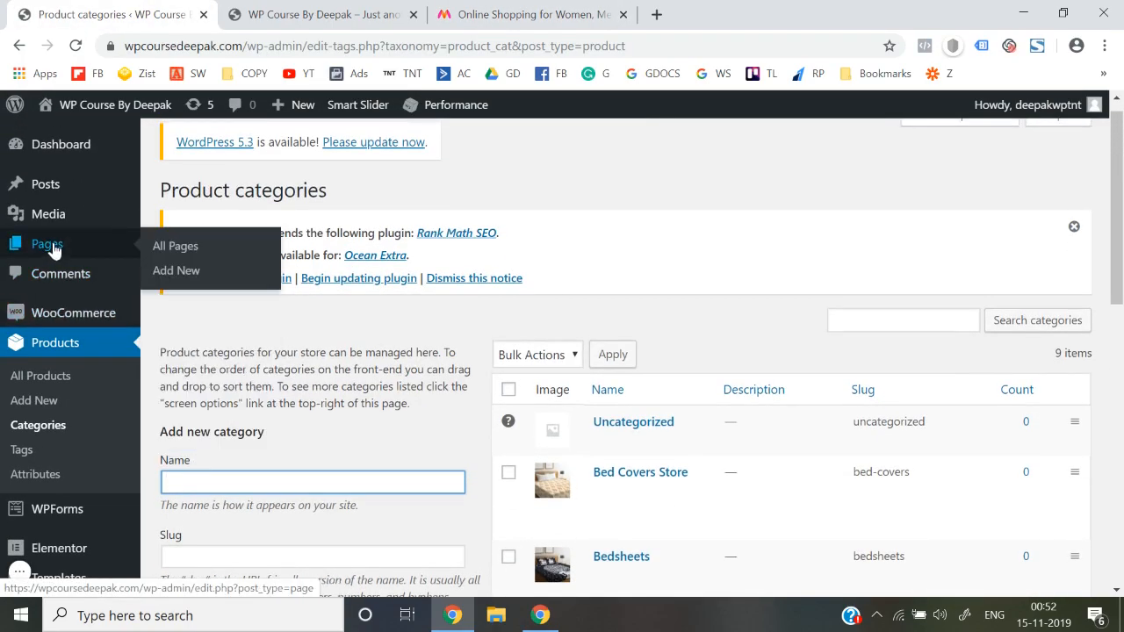
click(176, 274)
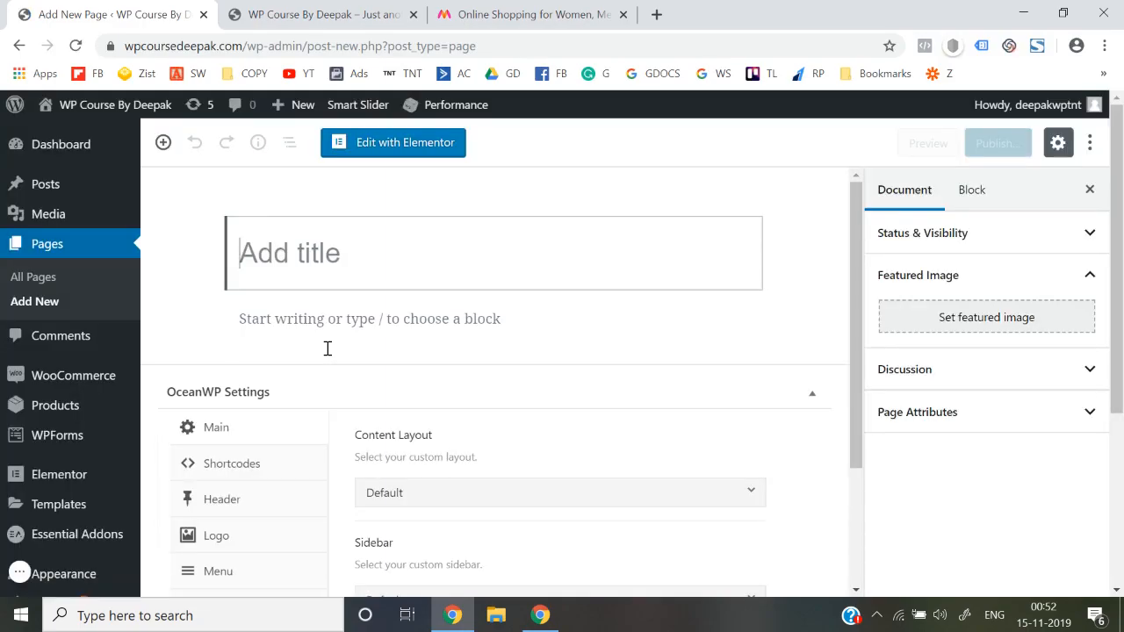
text(Men)
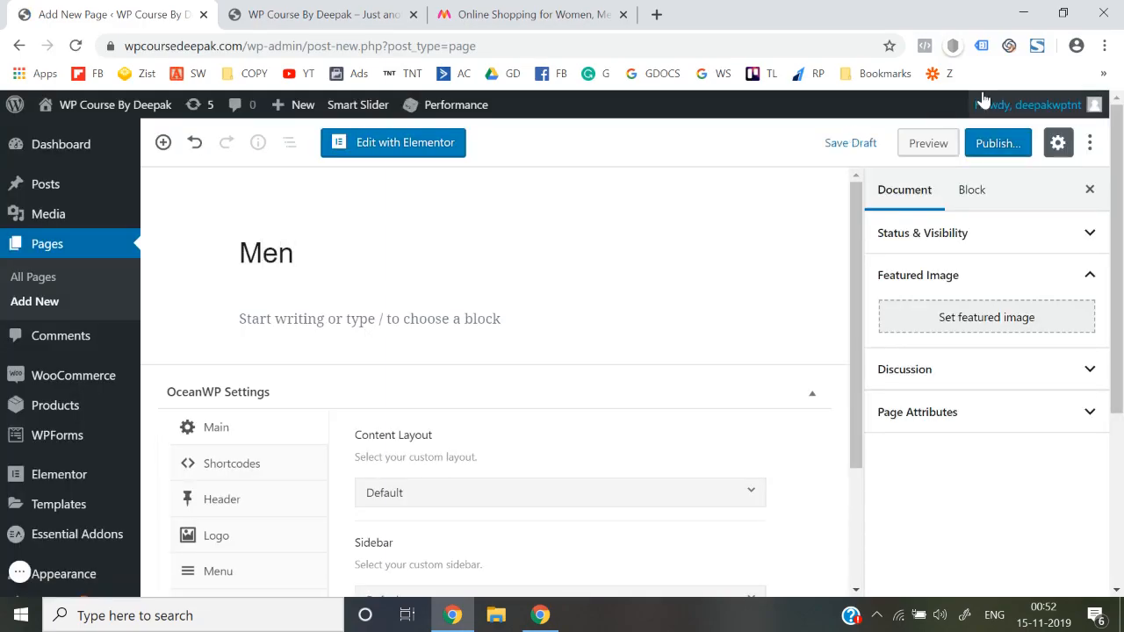
click(998, 149)
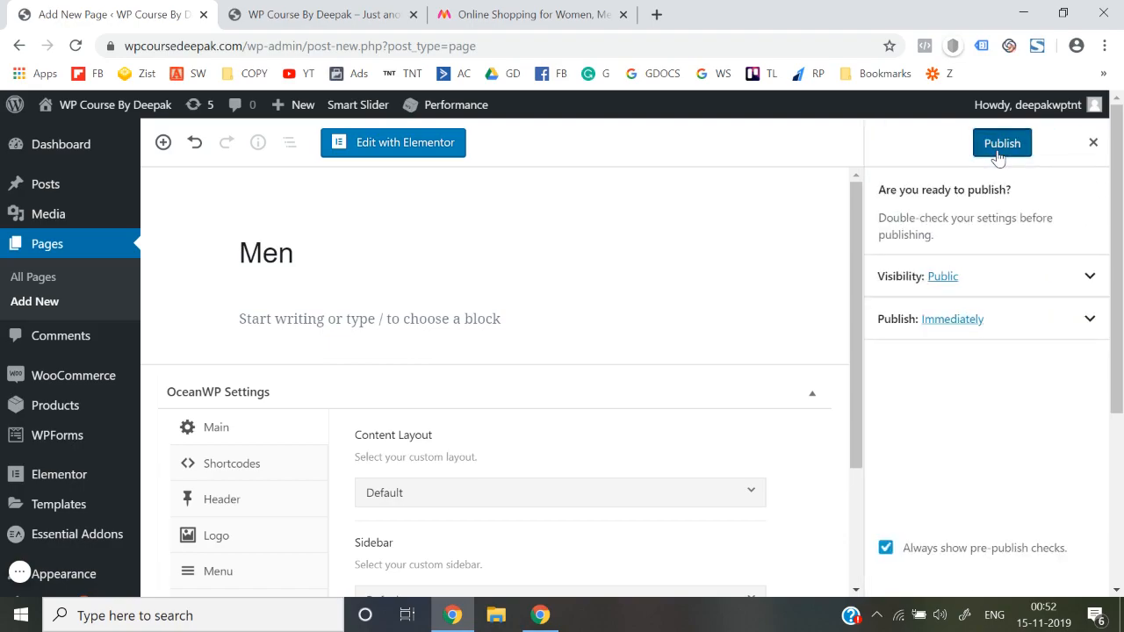
click(998, 150)
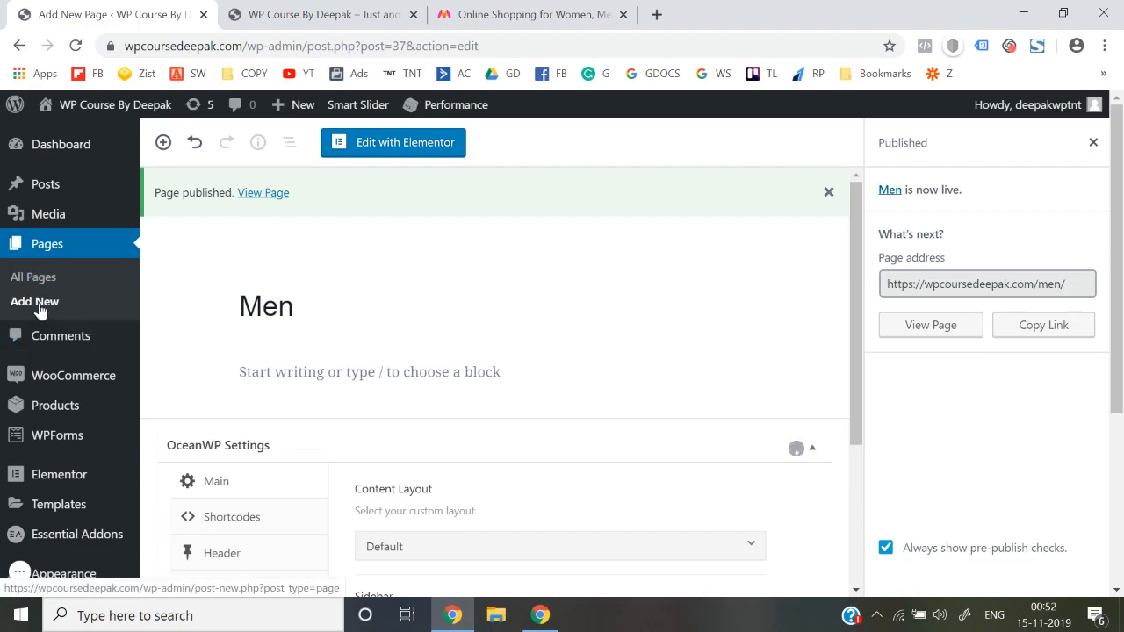
- Add another new page titled "Women" and publish it
click(39, 306)
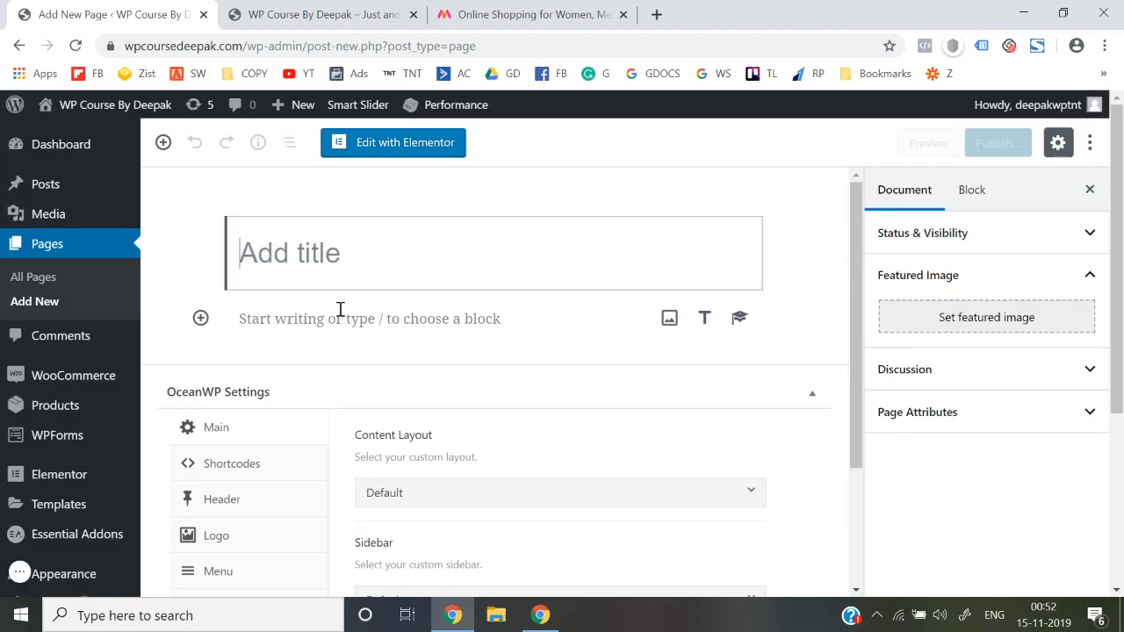
text(W)
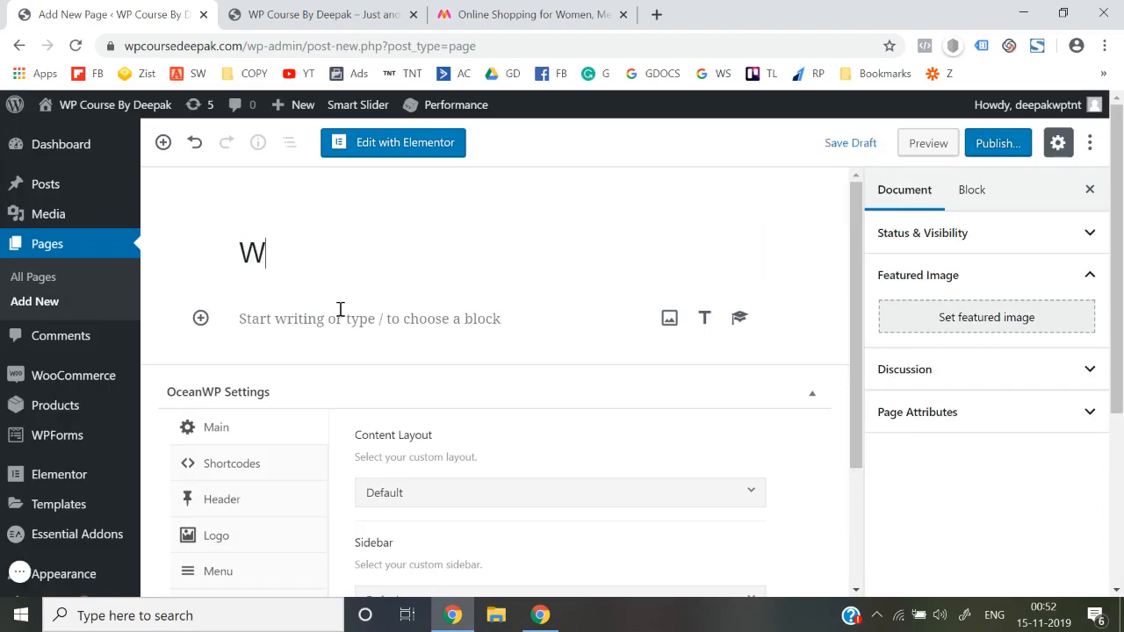
text(Omenmen)
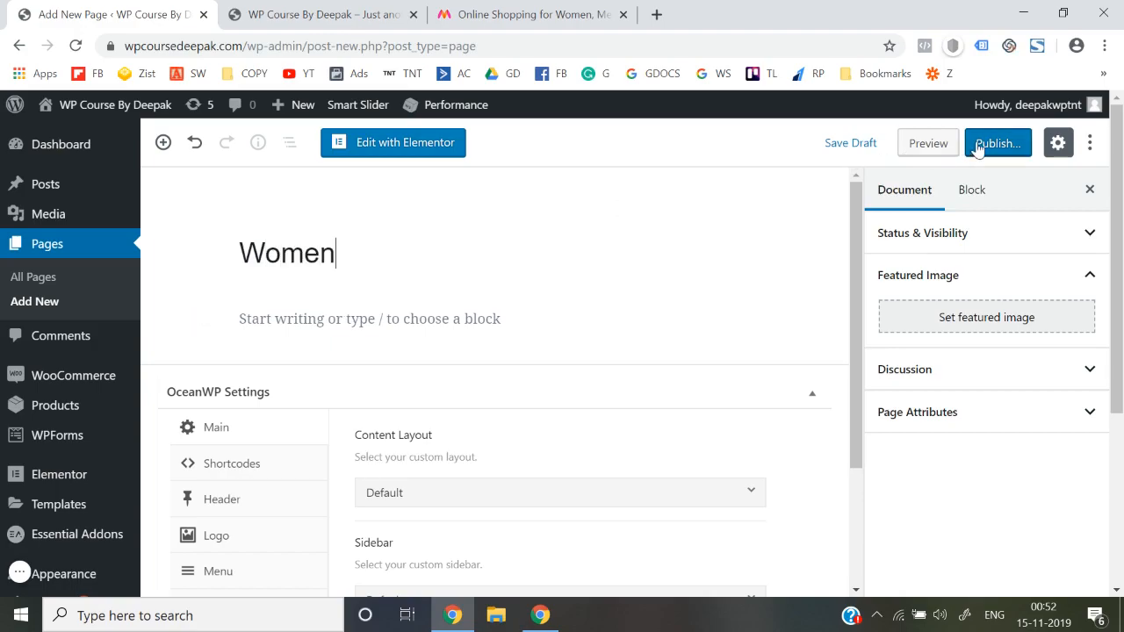
click(991, 145)
click(1003, 144)
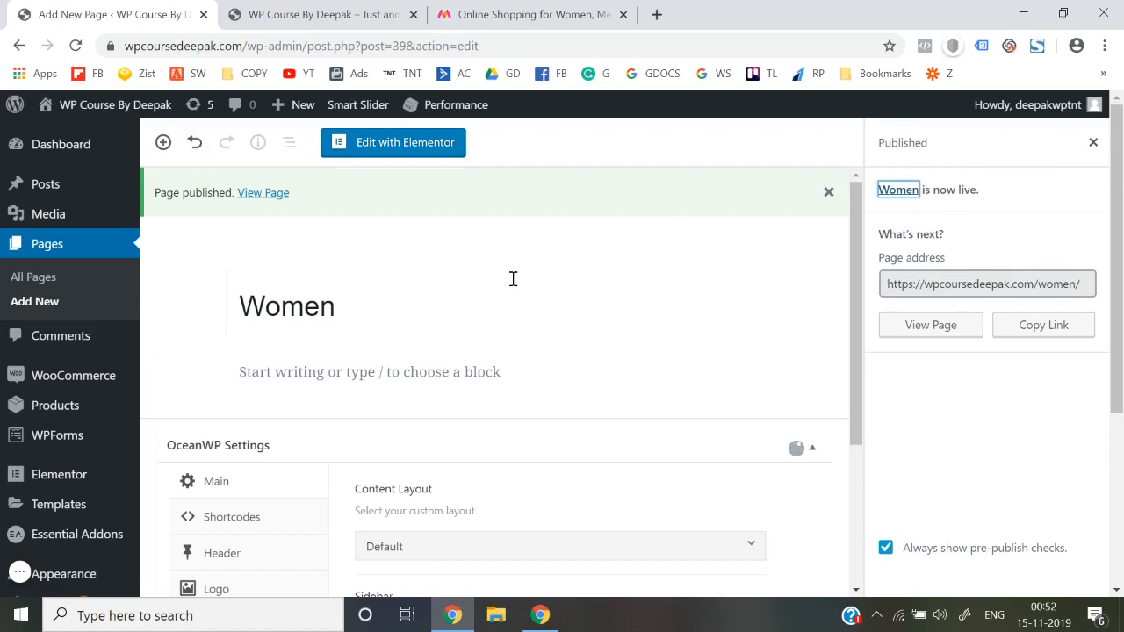
- Add another new page titled "Home & Living" and publish it
click(40, 302)
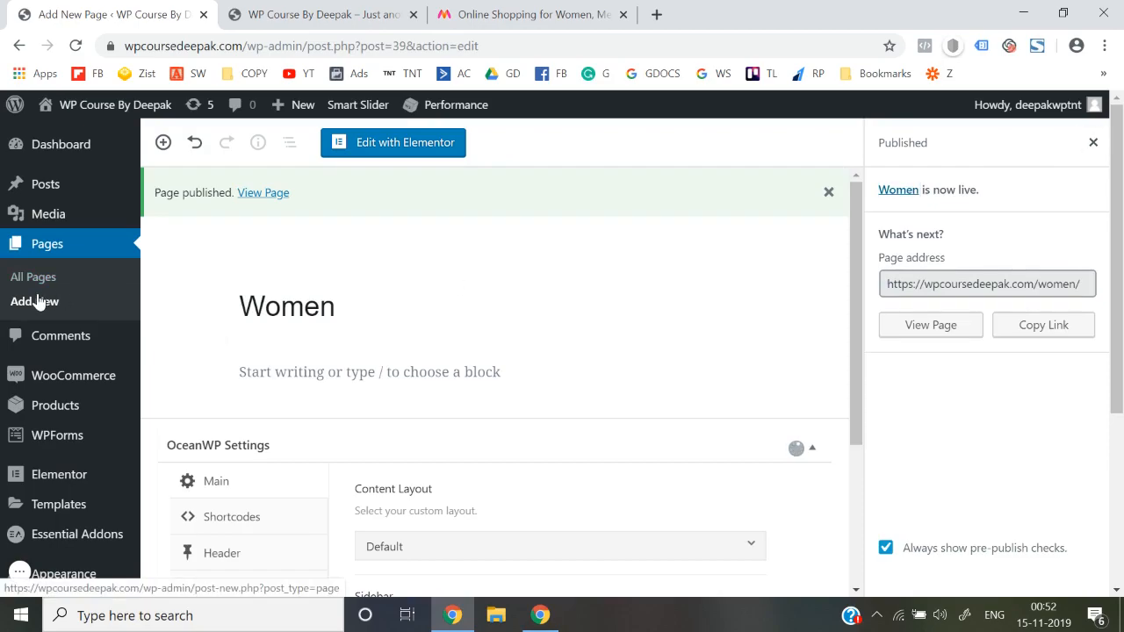
click(36, 303)
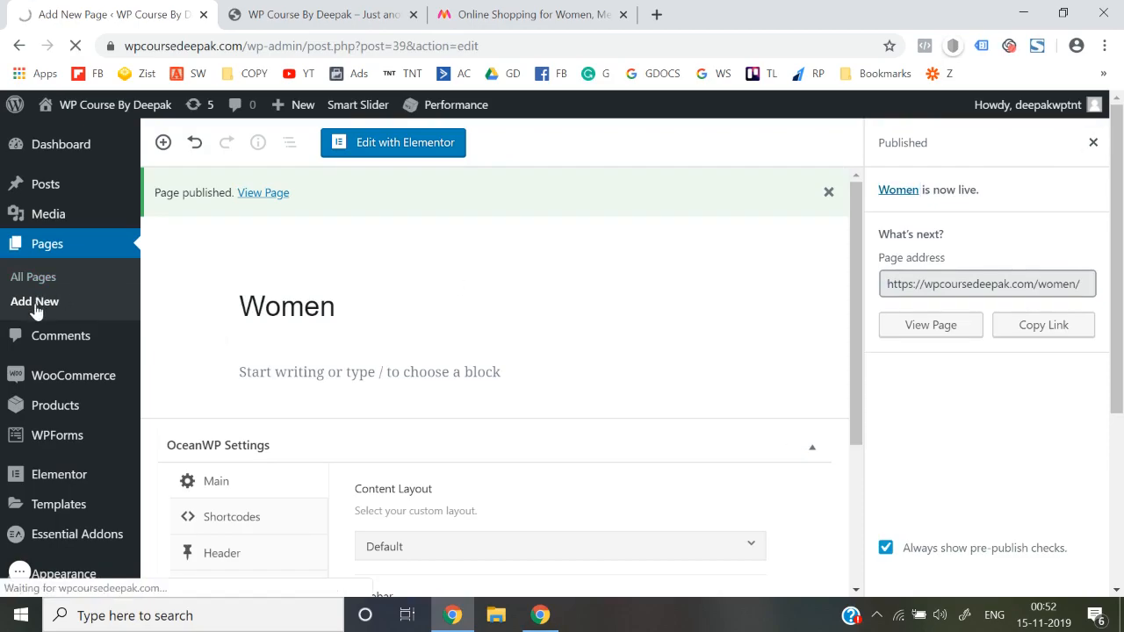
click(571, 14)
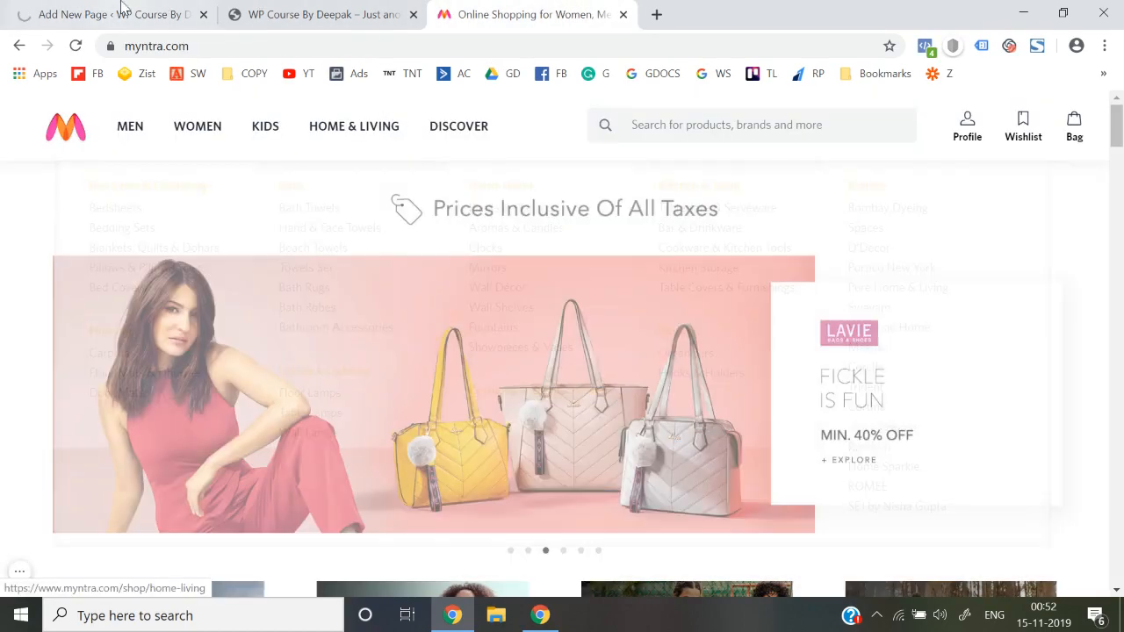
click(125, 8)
click(325, 307)
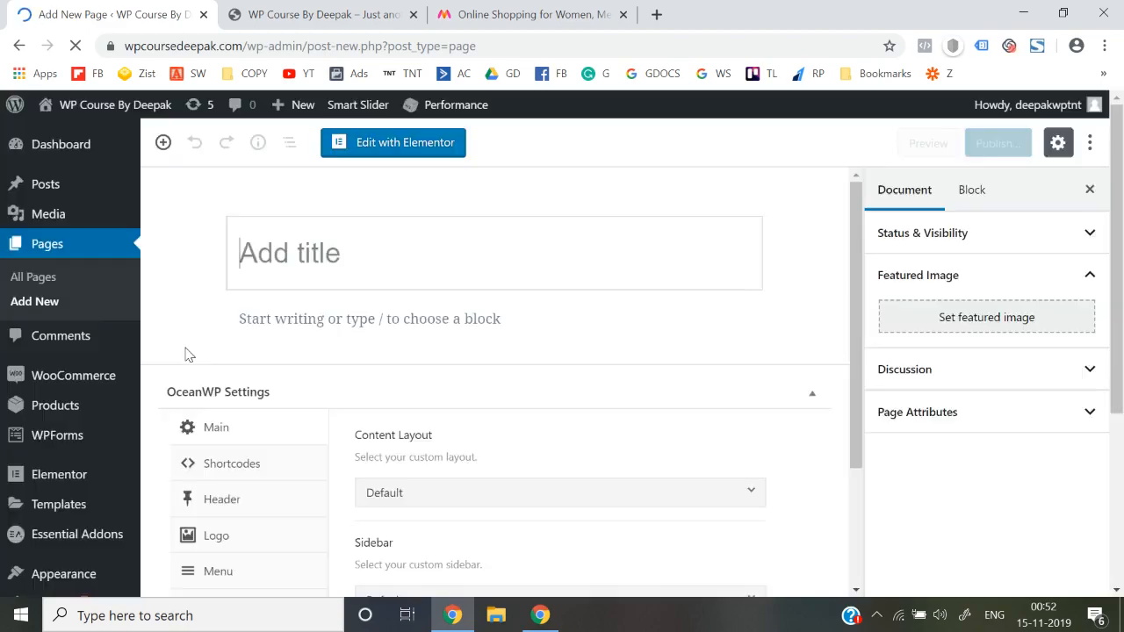
text(Home )
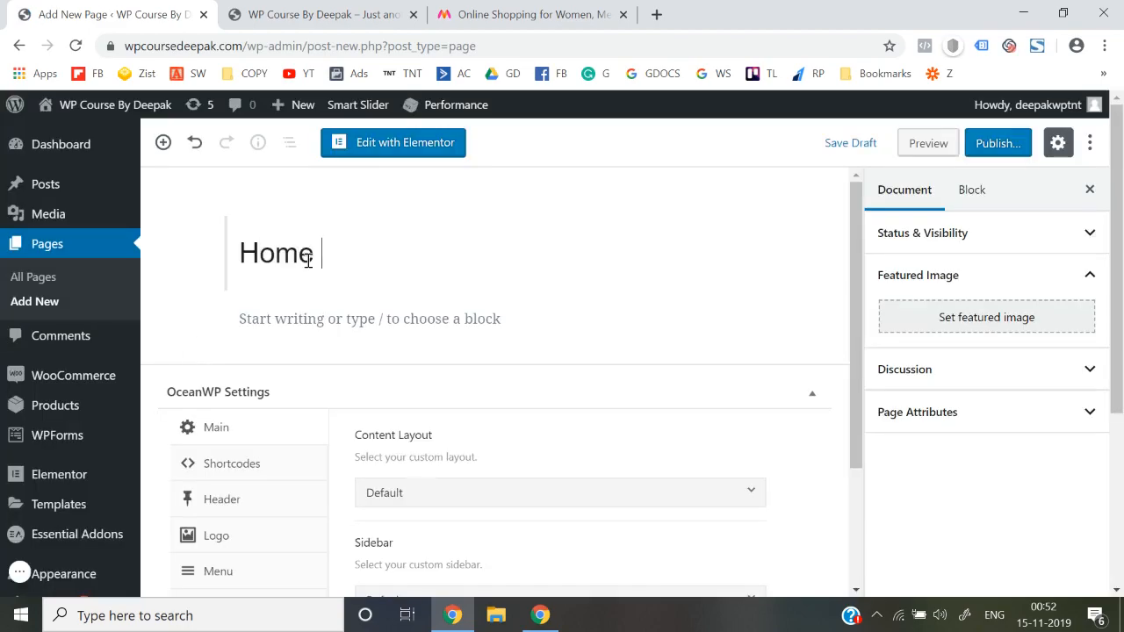
text(& Livinbg)
key(BackSpace)
key(BackSpace)
text(g)
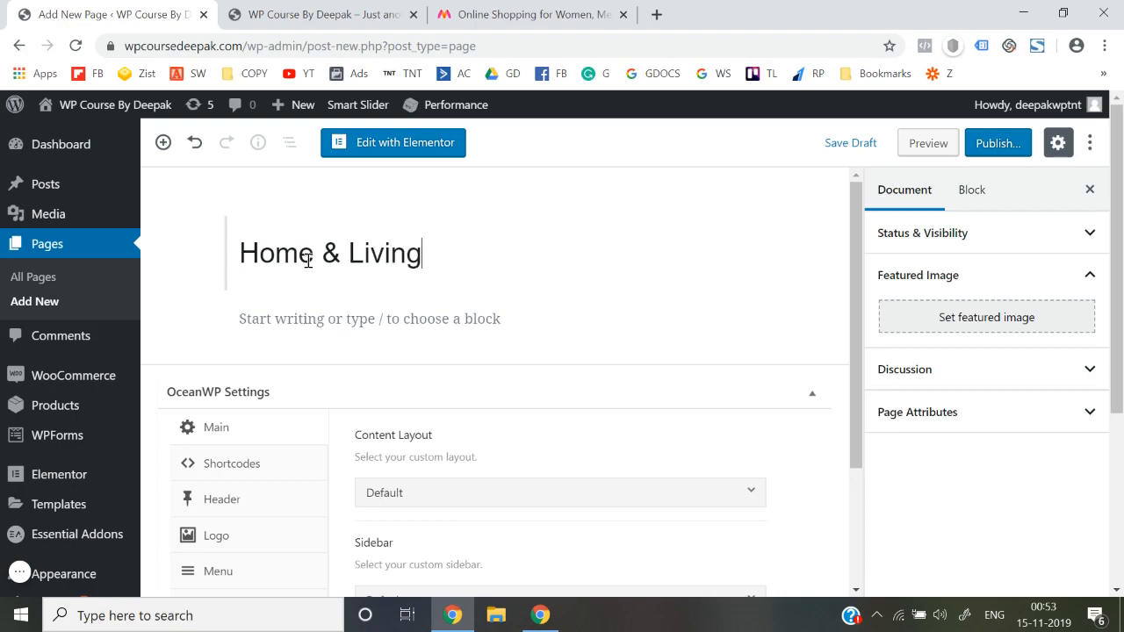
click(999, 143)
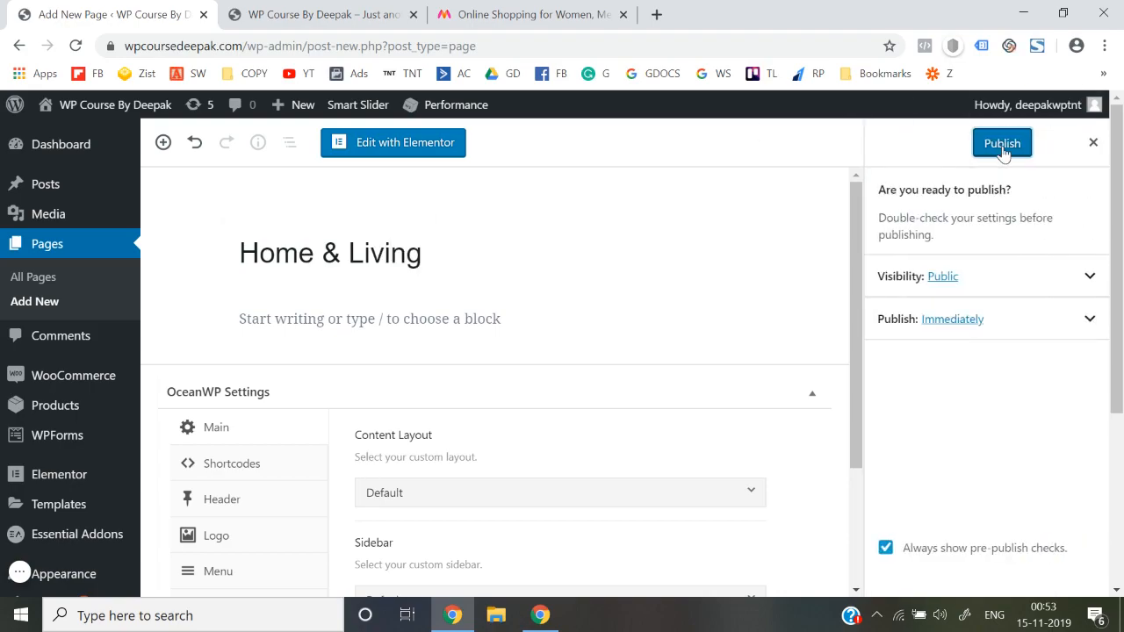
click(1003, 145)
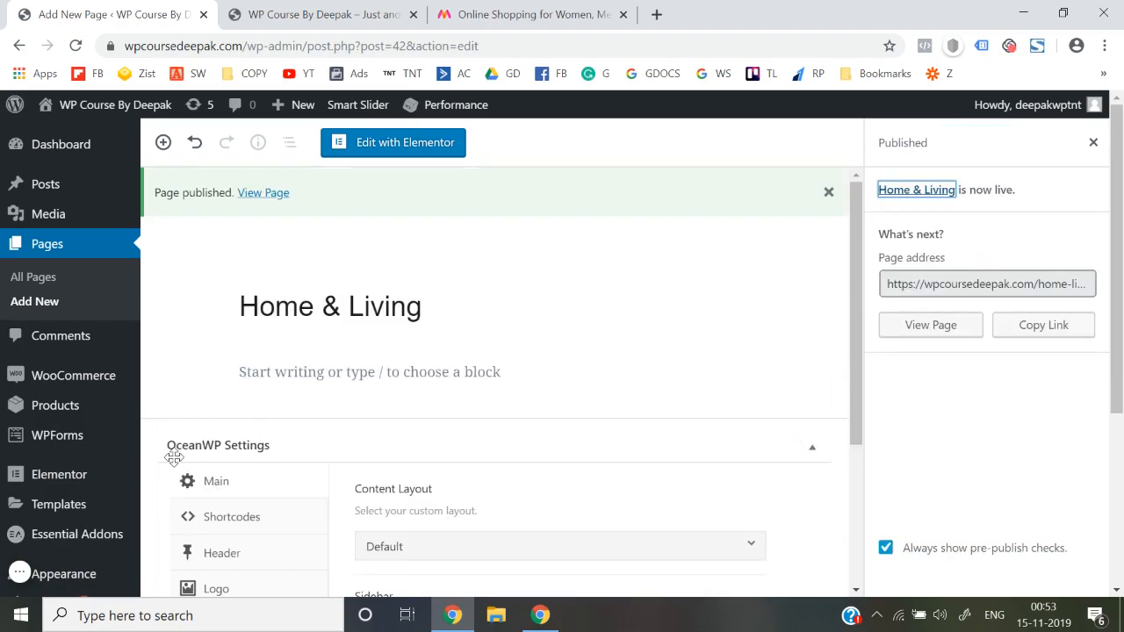
- Go to the site's menu management and create a menu named "Header Menu"
scroll(174, 456, down, 2)
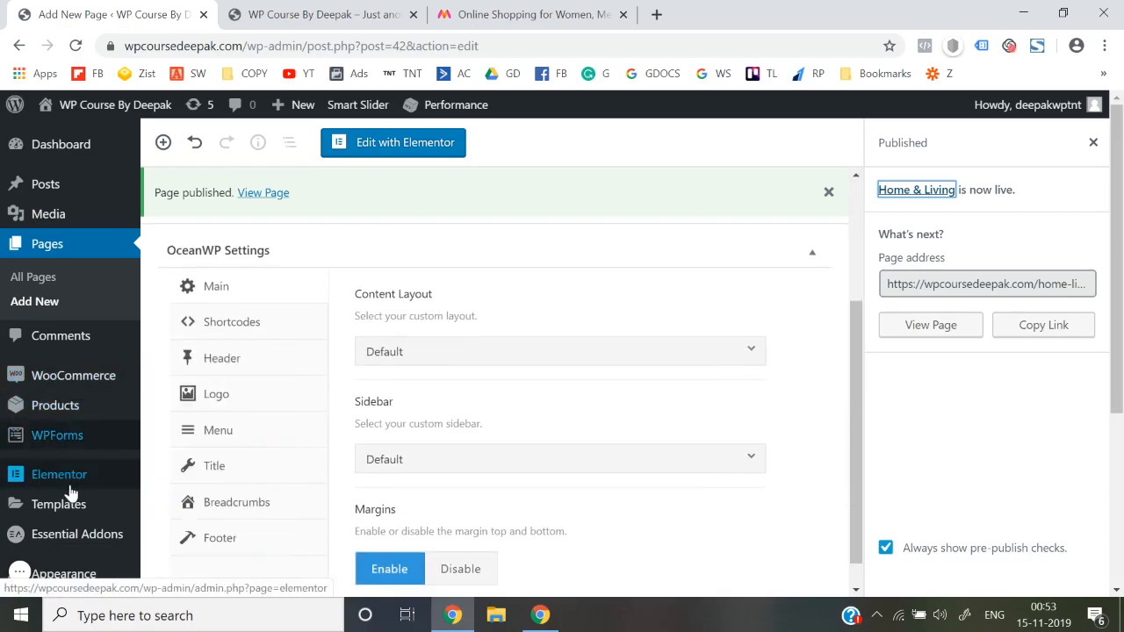
mouse_move(72, 494)
scroll(84, 499, down, 2)
mouse_move(27, 473)
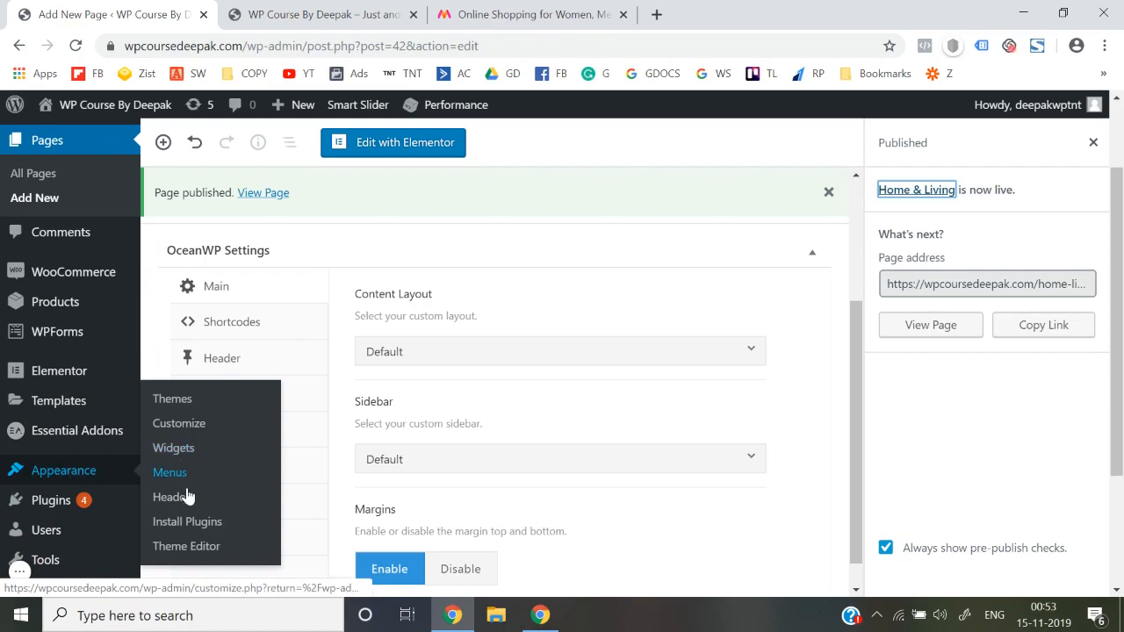
click(167, 473)
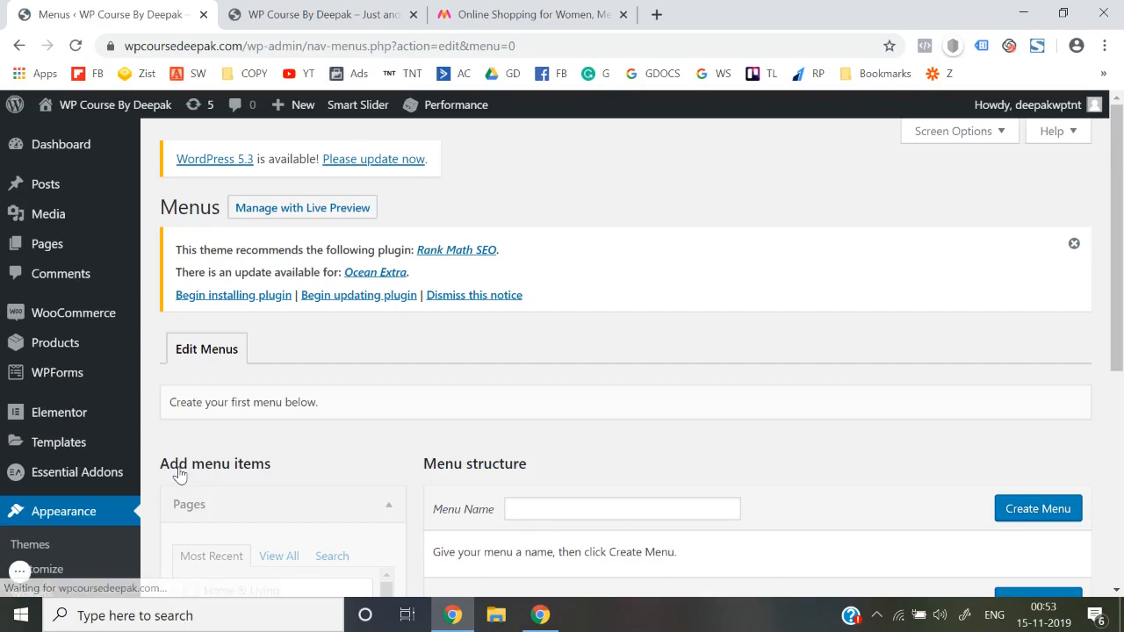
scroll(527, 337, down, 3)
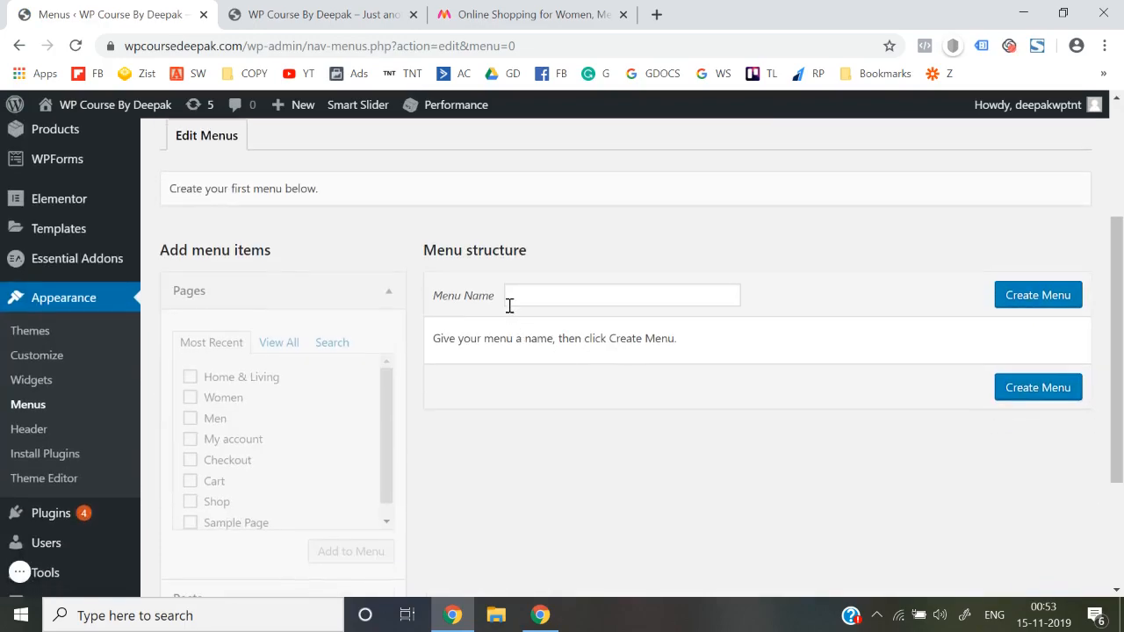
click(527, 298)
text(Head)
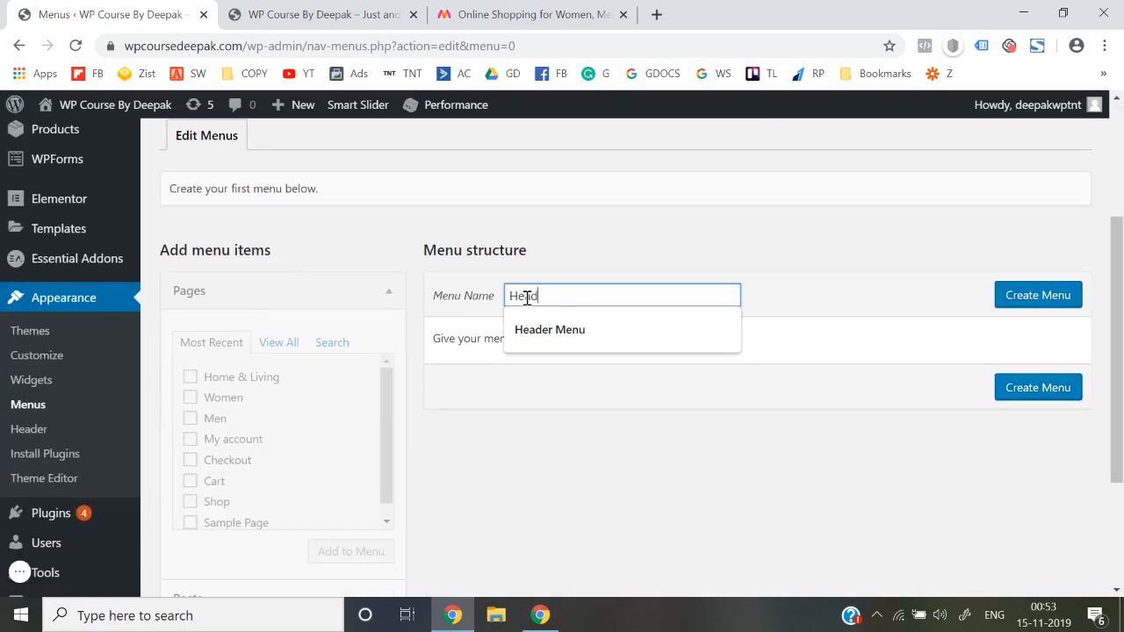
key(Down)
key(Tab)
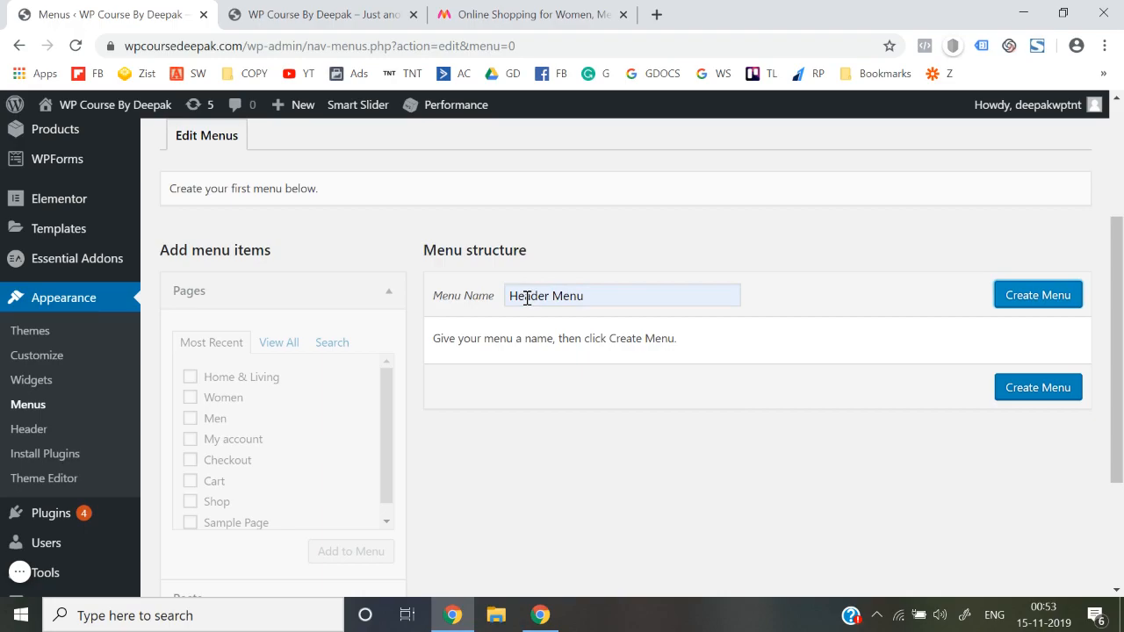
click(1038, 297)
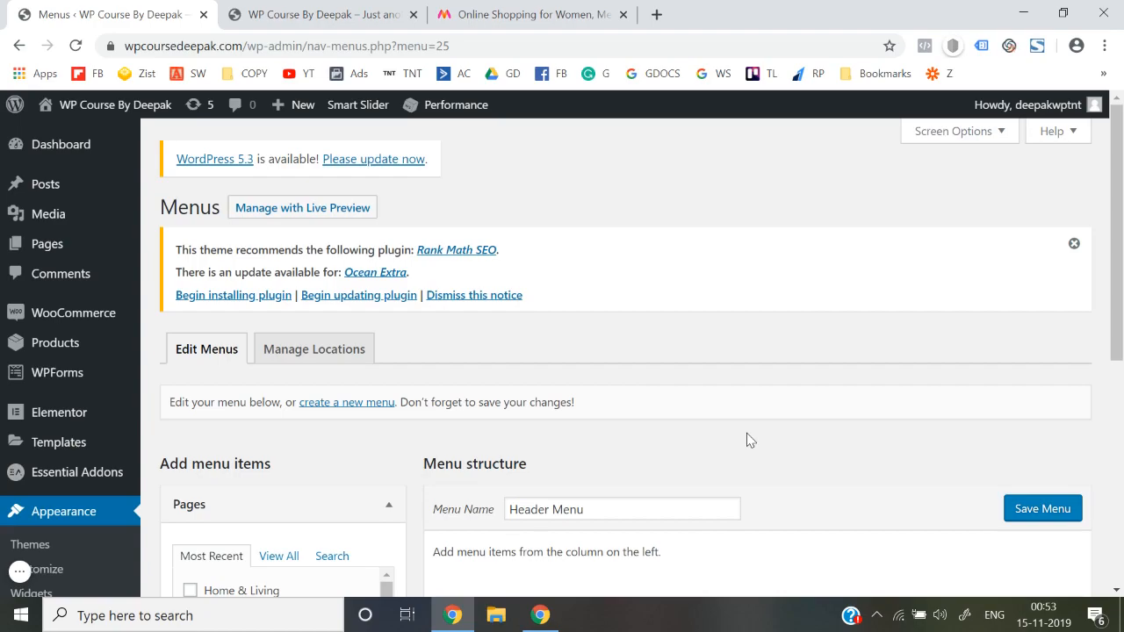
- Add the Men, Women and Home & Living pages to Header Menu, ordered Men, Women, Home & Living
scroll(747, 433, down, 2)
click(191, 416)
click(191, 457)
scroll(190, 464, down, 1)
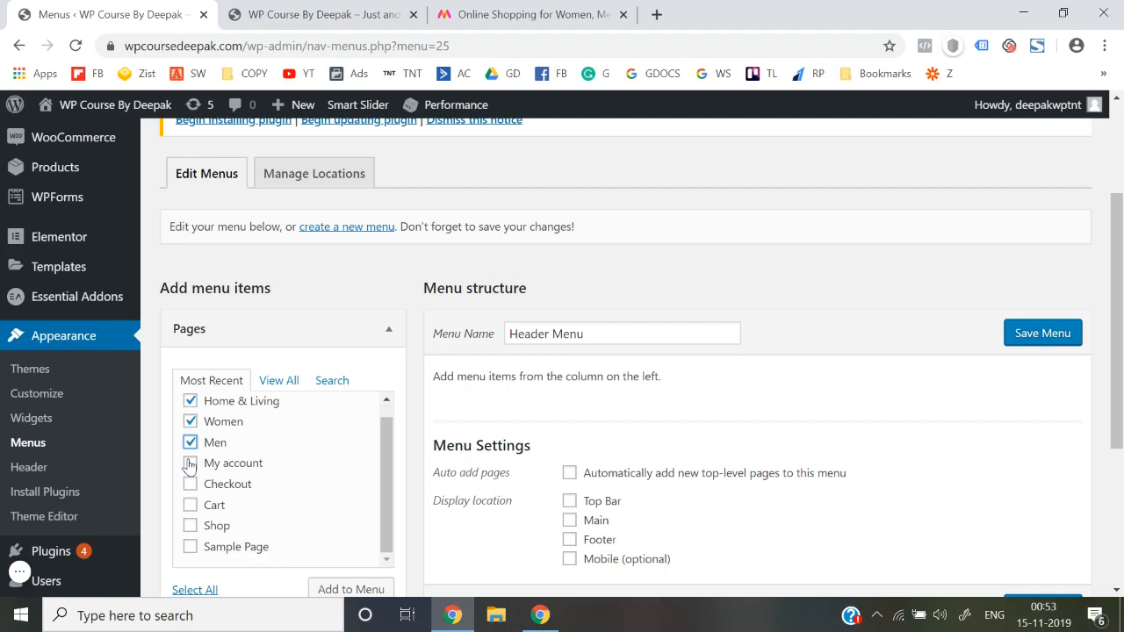
scroll(376, 542, down, 2)
click(351, 424)
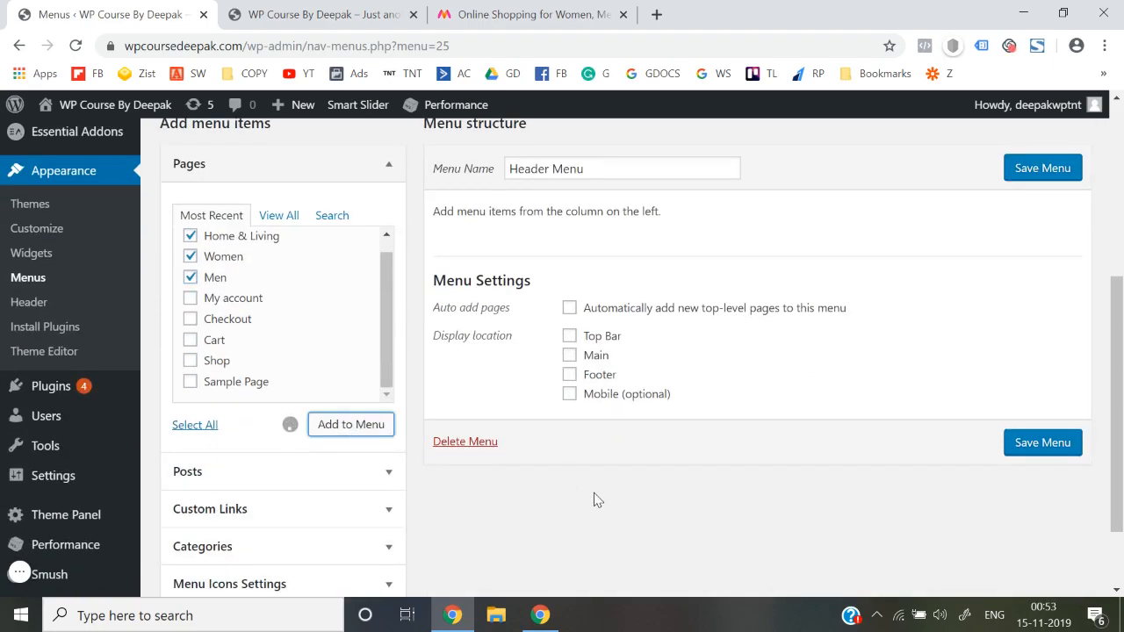
drag(489, 335, 458, 252)
mouse_move(454, 336)
mouse_down()
mouse_move(447, 278)
mouse_move(448, 293)
mouse_move(489, 322)
mouse_move(460, 332)
mouse_up()
- Assign Header Menu to the Main display location and save the menu
scroll(582, 439, down, 2)
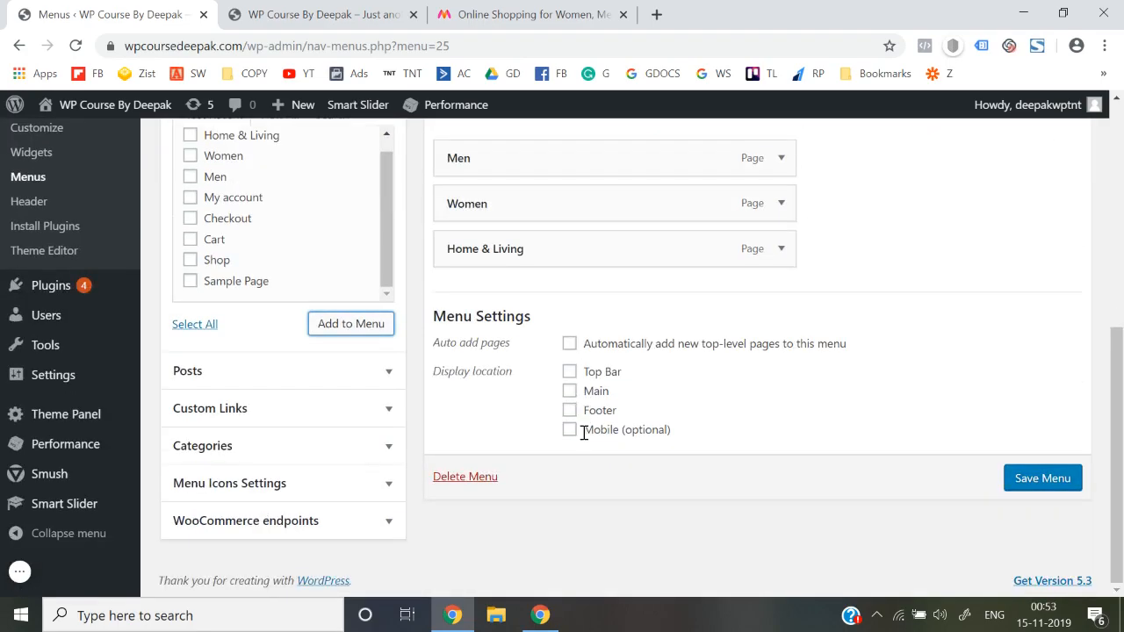
click(569, 394)
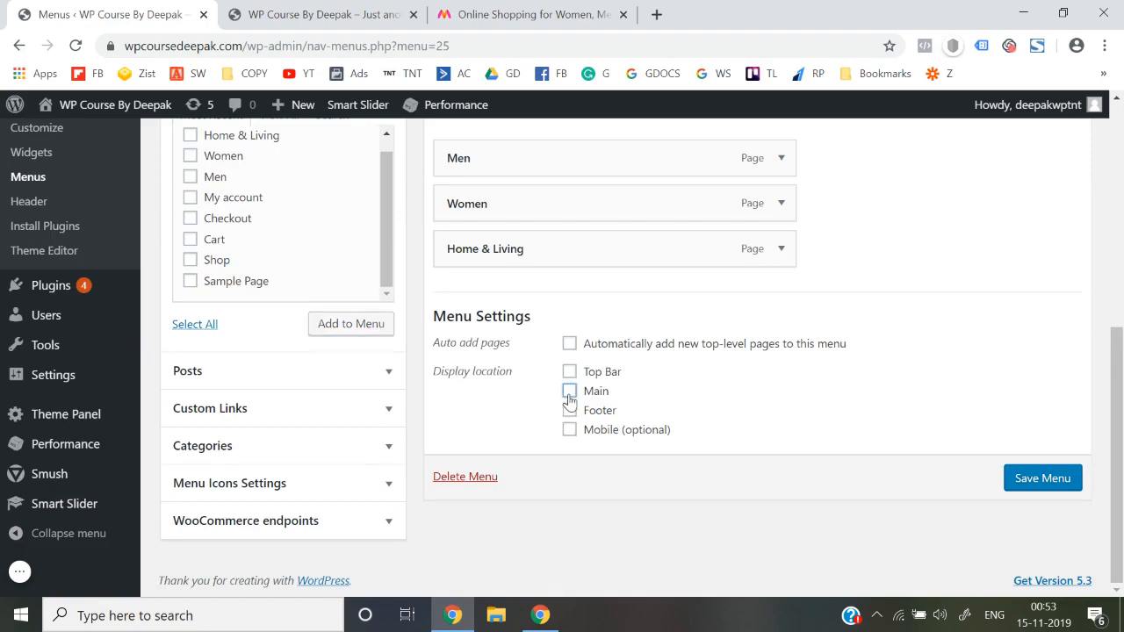
click(1060, 478)
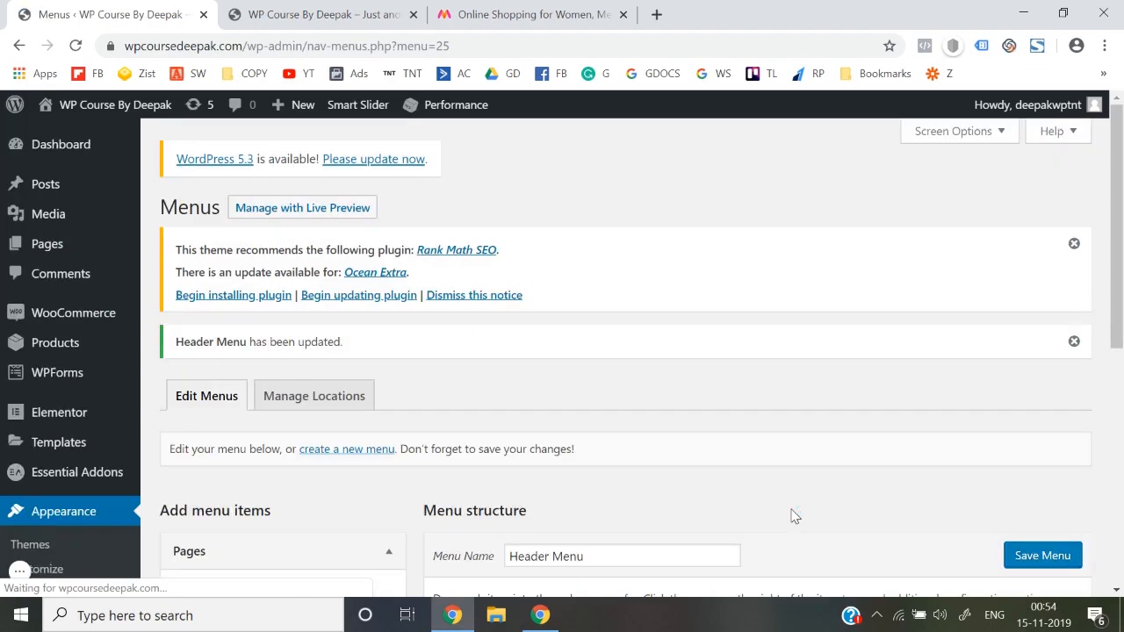
- Reload the store's front page and check the header navigation
click(368, 45)
key(Return)
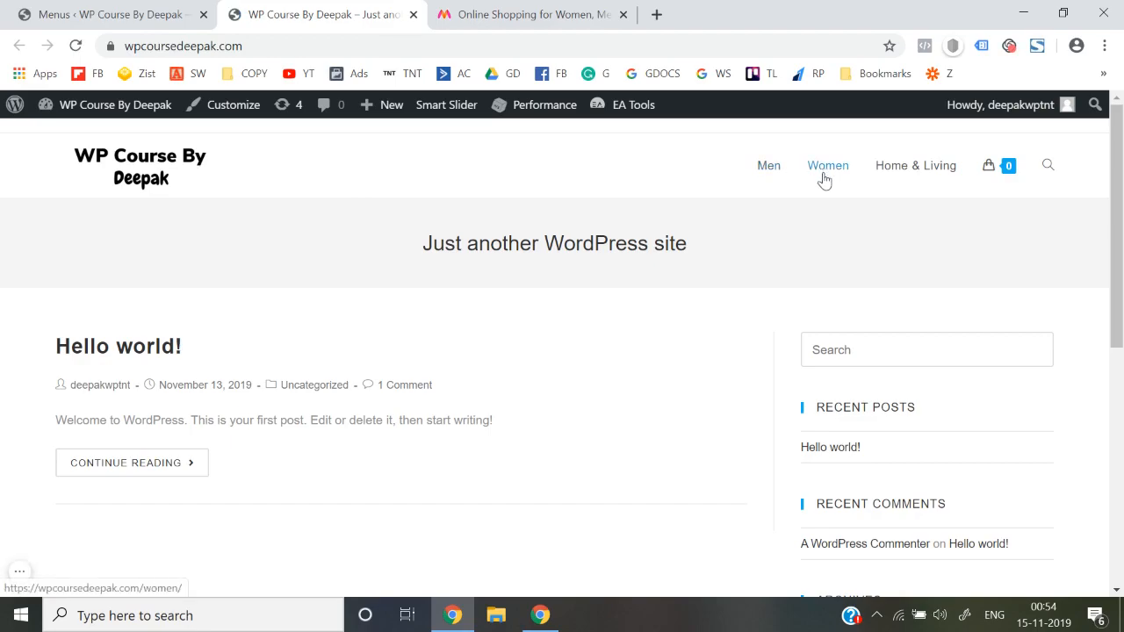
mouse_move(1001, 183)
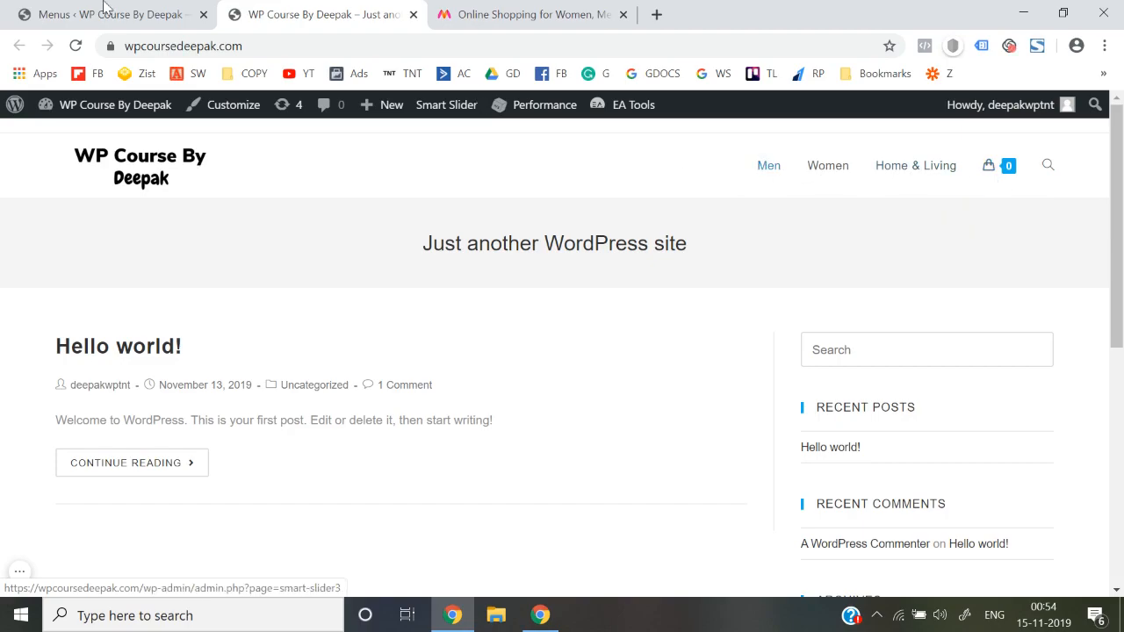
- Open the store's product categories in a separate browser tab and review the whole list
click(76, 12)
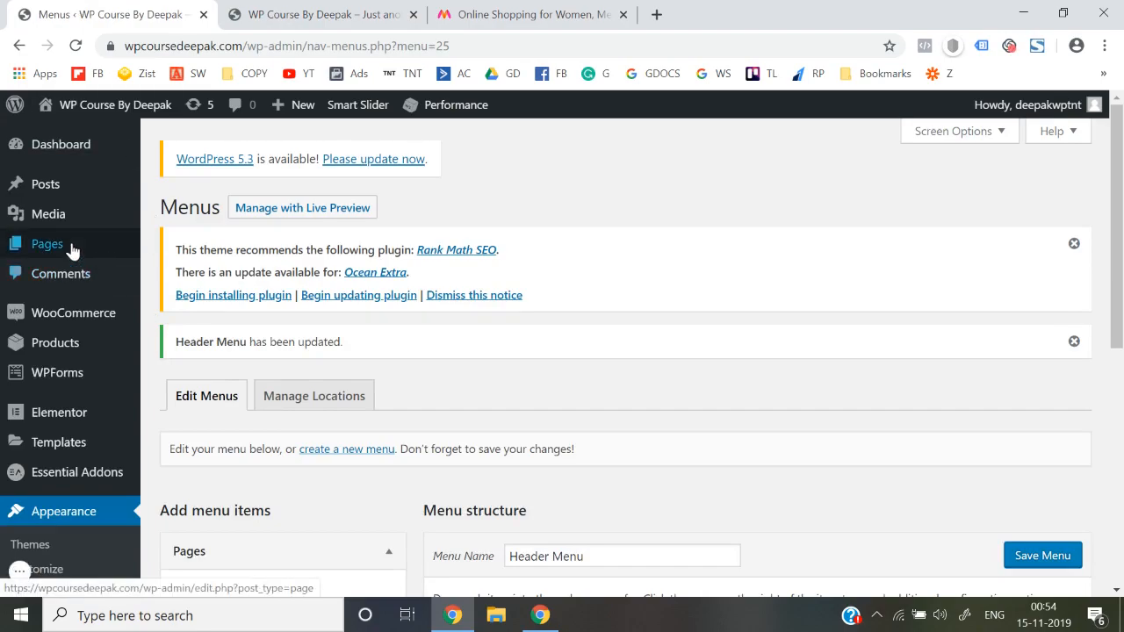
mouse_move(78, 316)
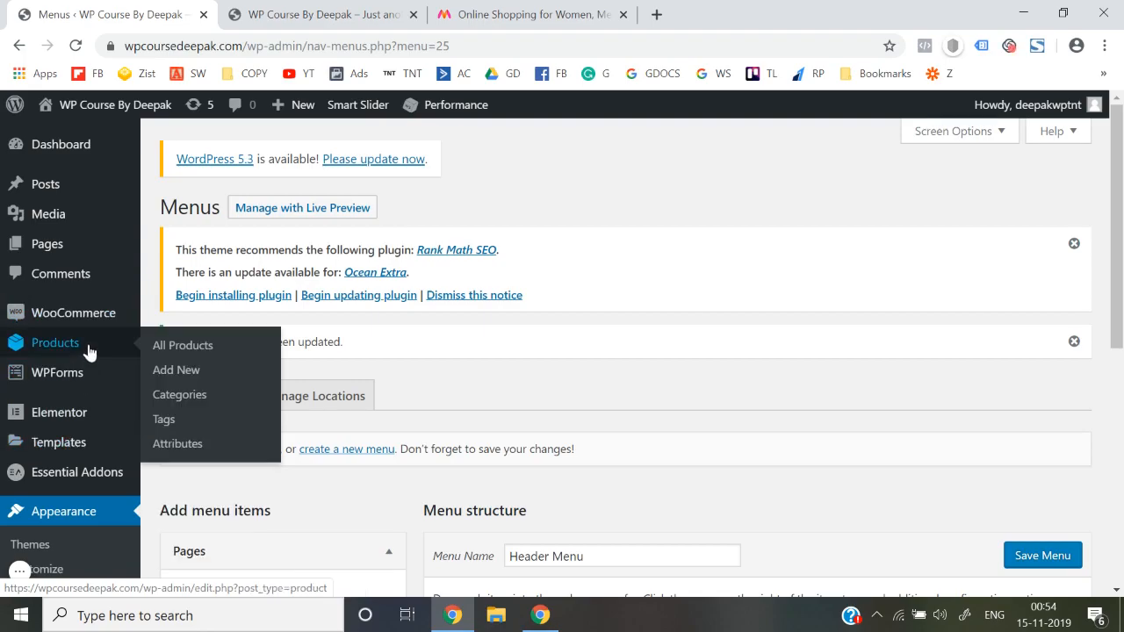
mouse_move(87, 360)
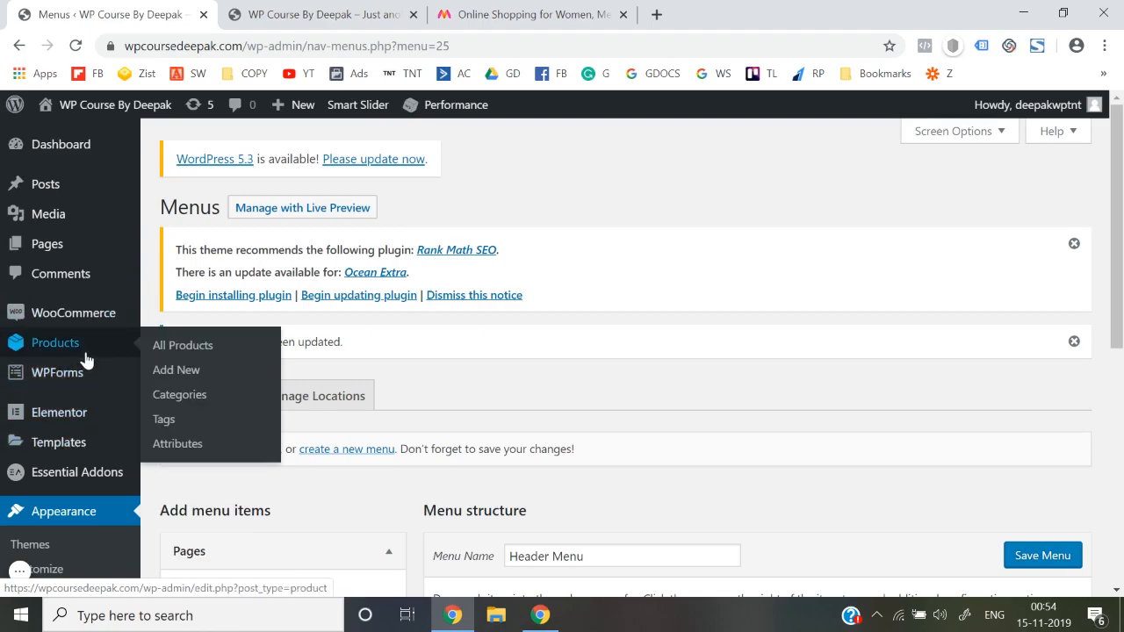
right_click(185, 394)
click(201, 405)
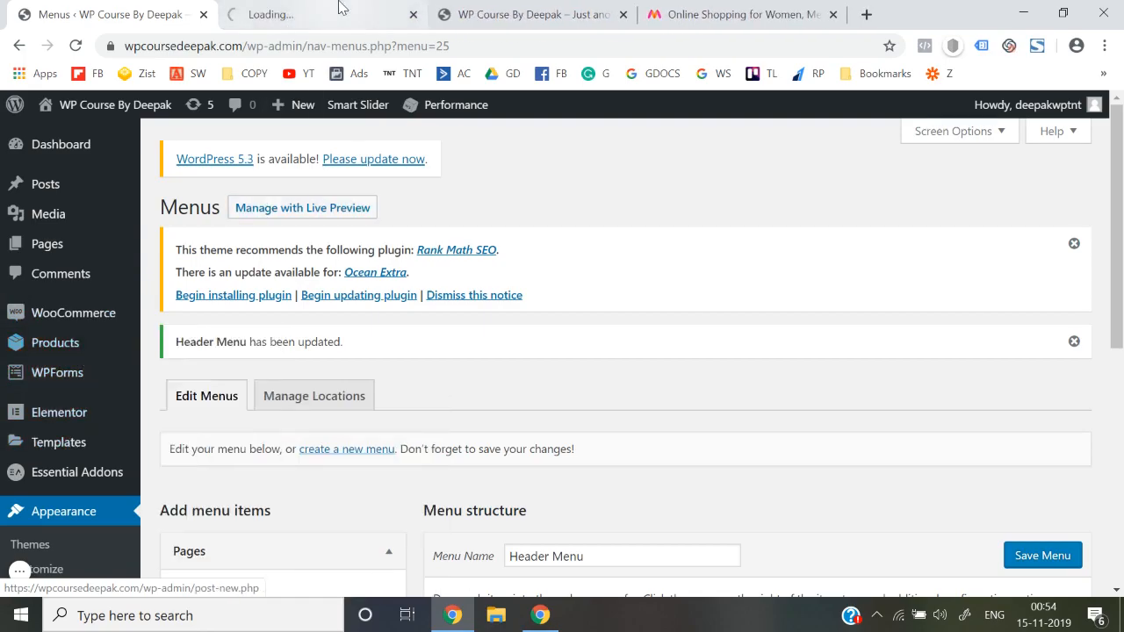
click(343, 12)
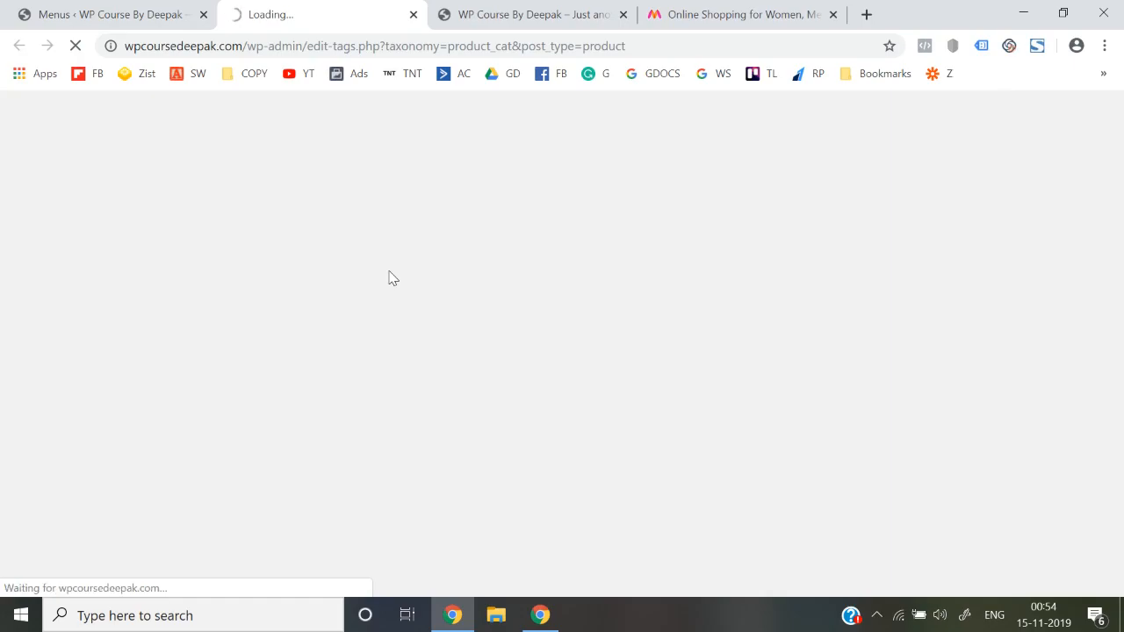
scroll(389, 276, down, 3)
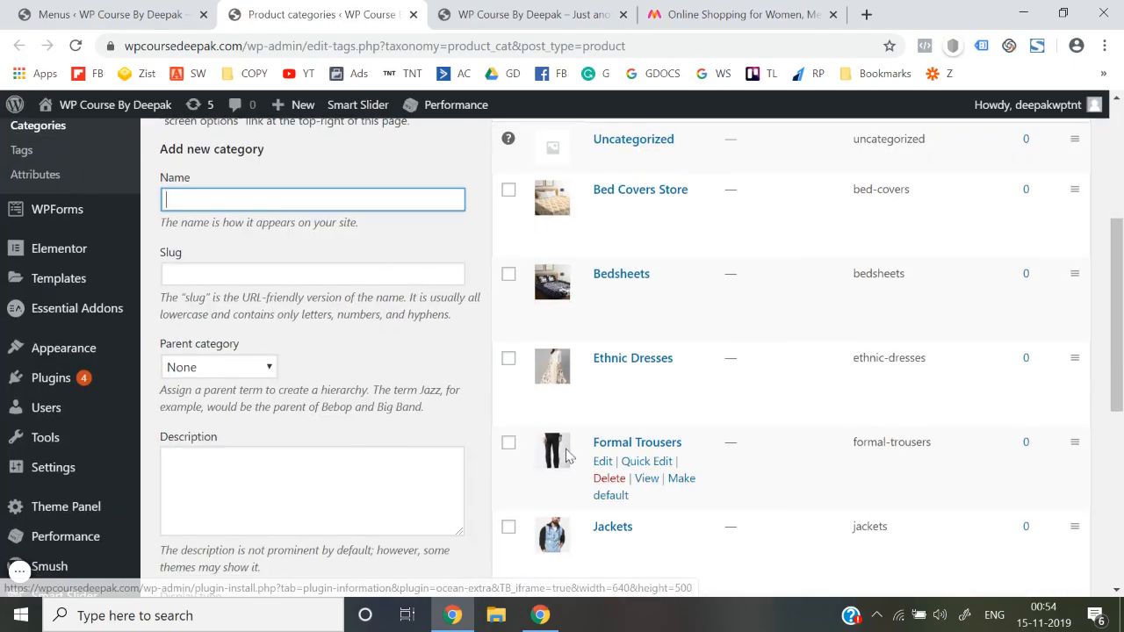
scroll(571, 461, down, 2)
scroll(634, 549, down, 1)
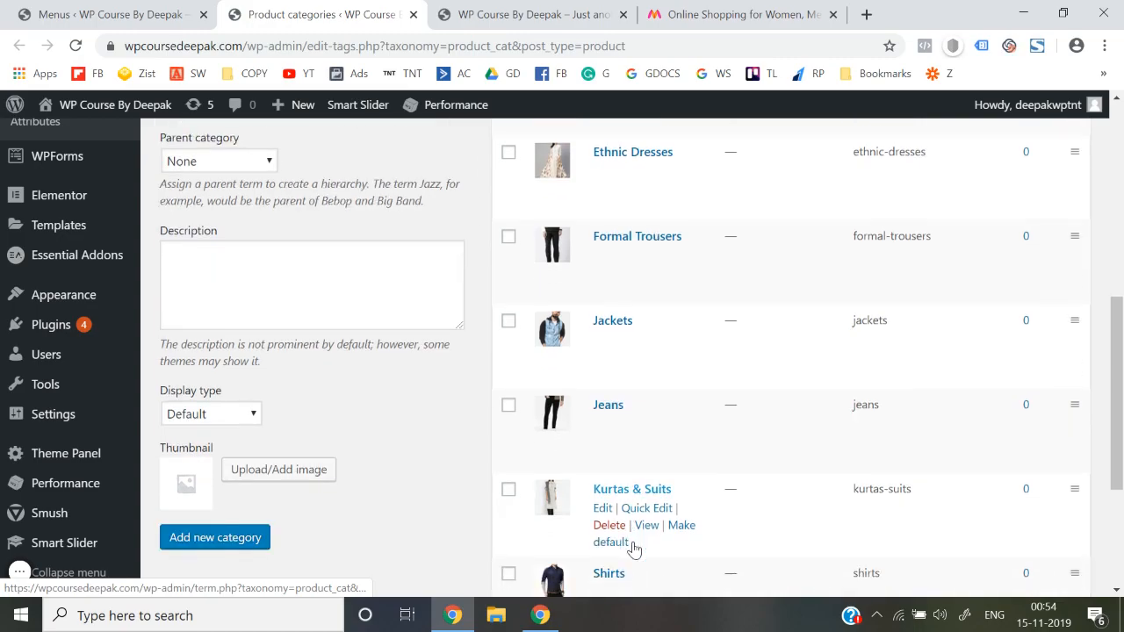
scroll(634, 549, down, 4)
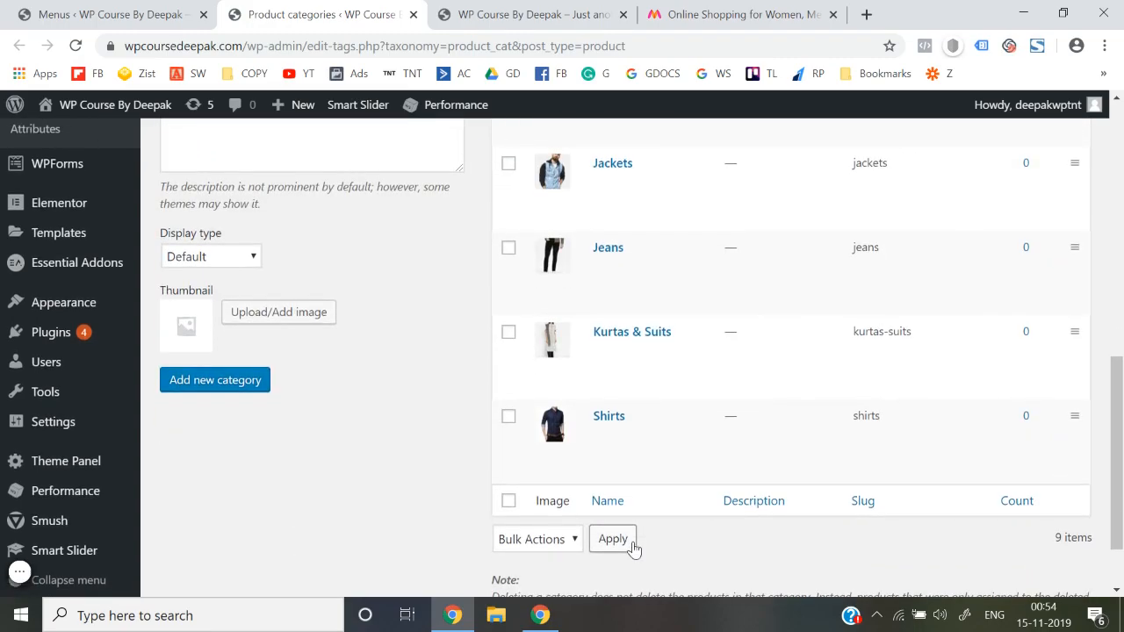
- Check the front page's header navigation, then look through all post categories offered as items for Header Menu
click(497, 12)
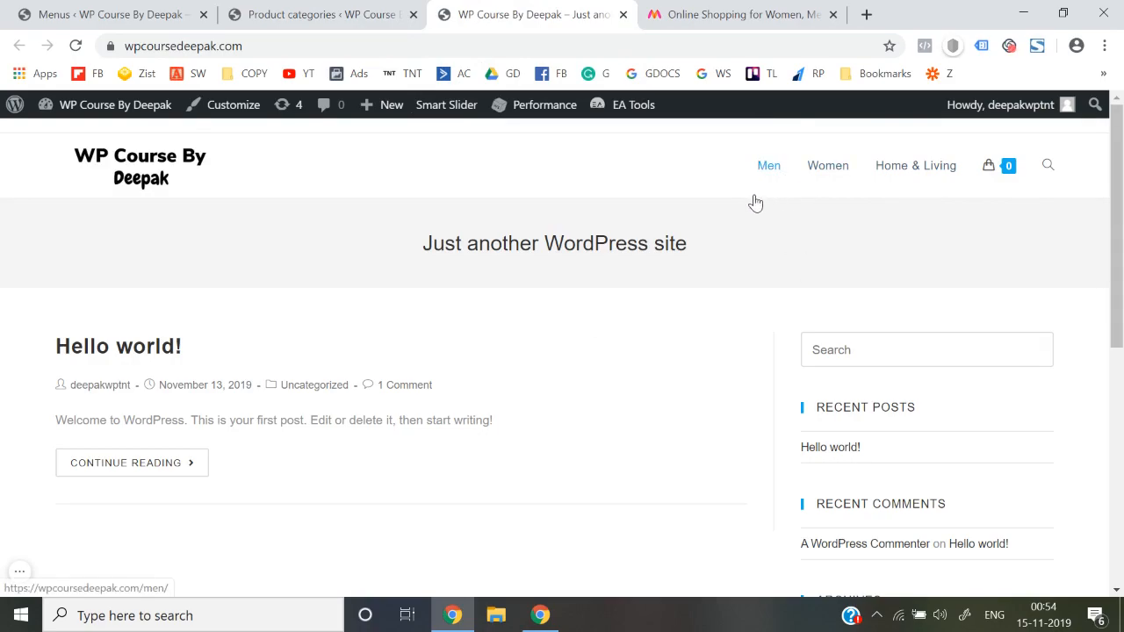
click(104, 7)
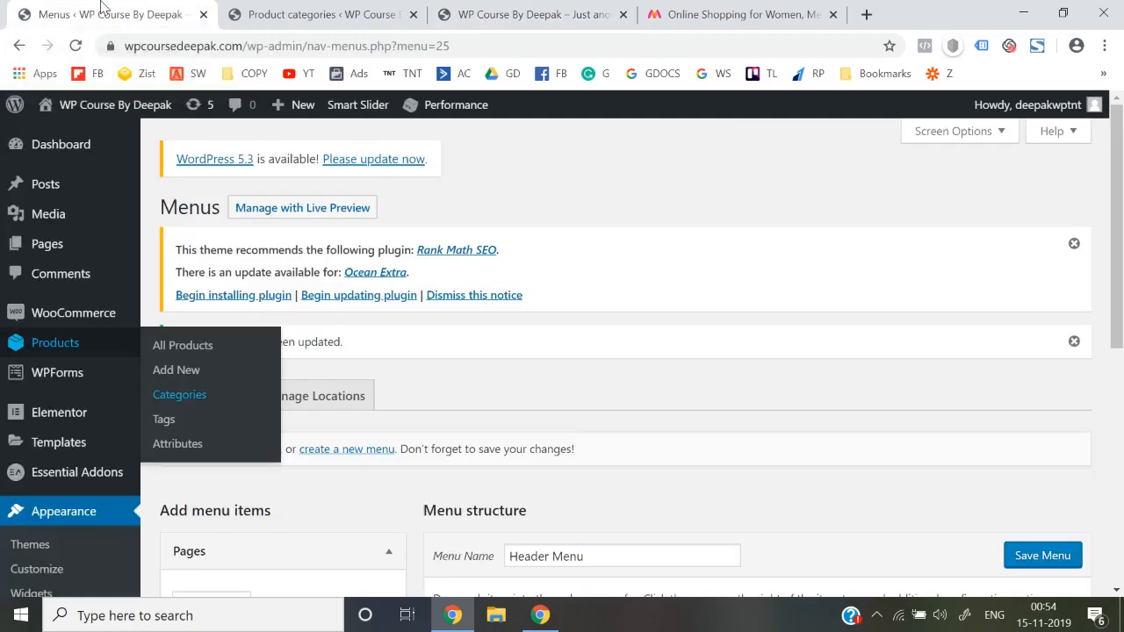
scroll(457, 340, down, 2)
scroll(458, 340, down, 1)
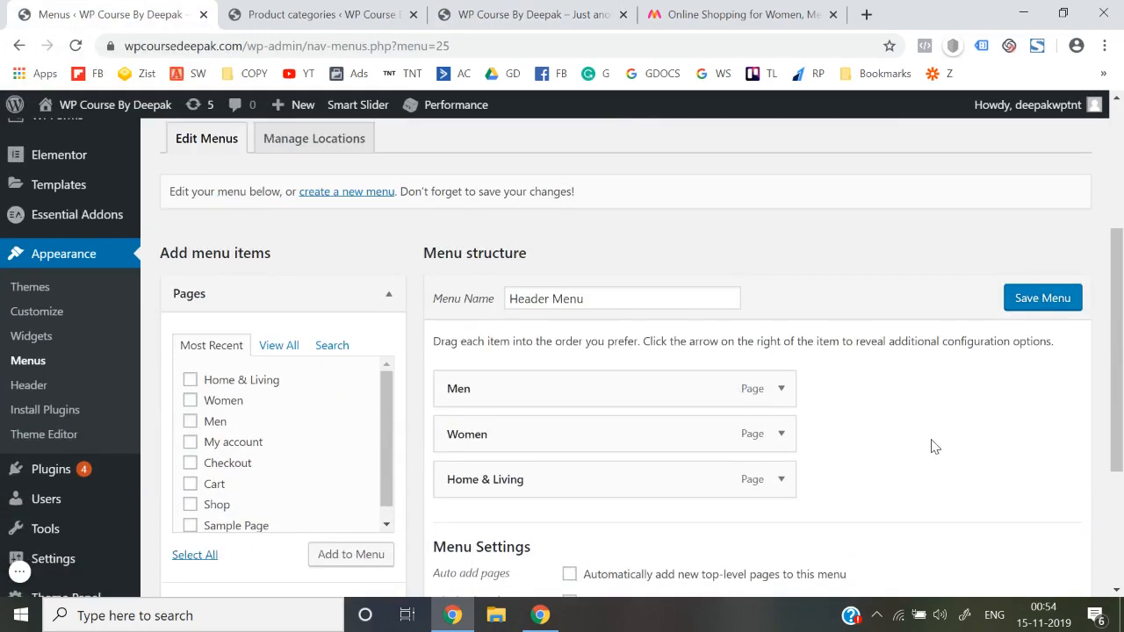
scroll(933, 446, down, 3)
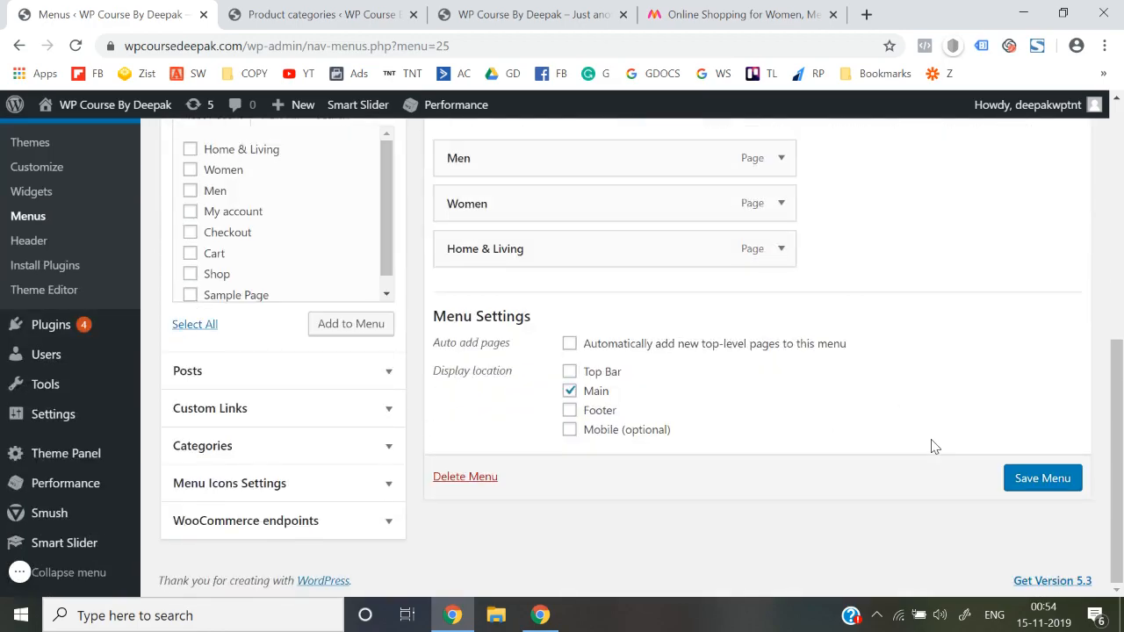
click(264, 446)
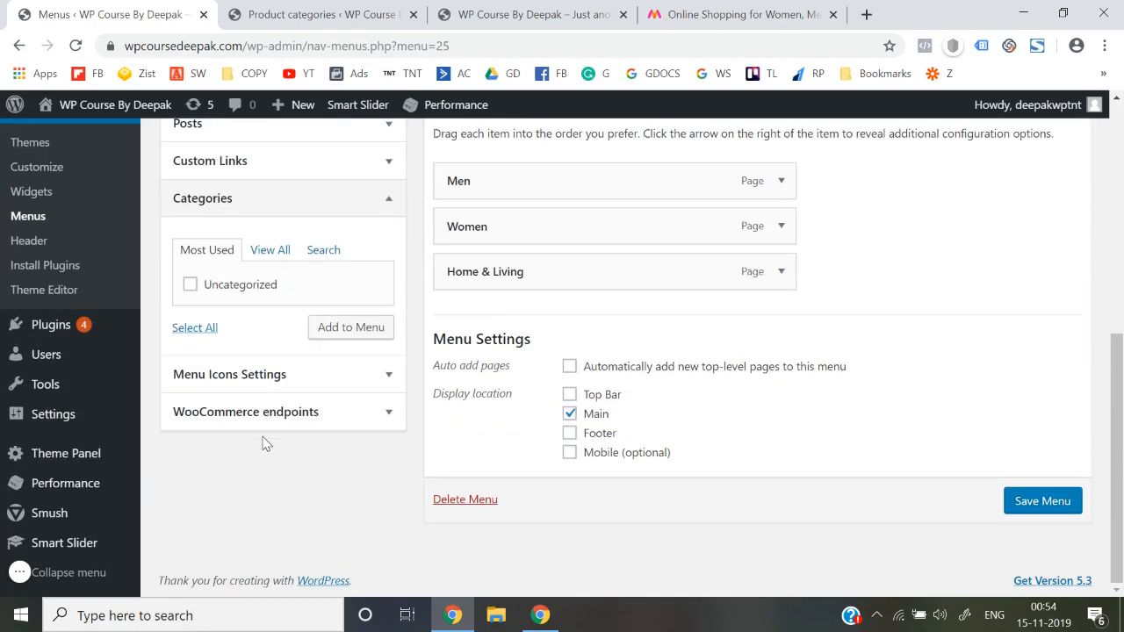
click(257, 252)
scroll(255, 251, up, 5)
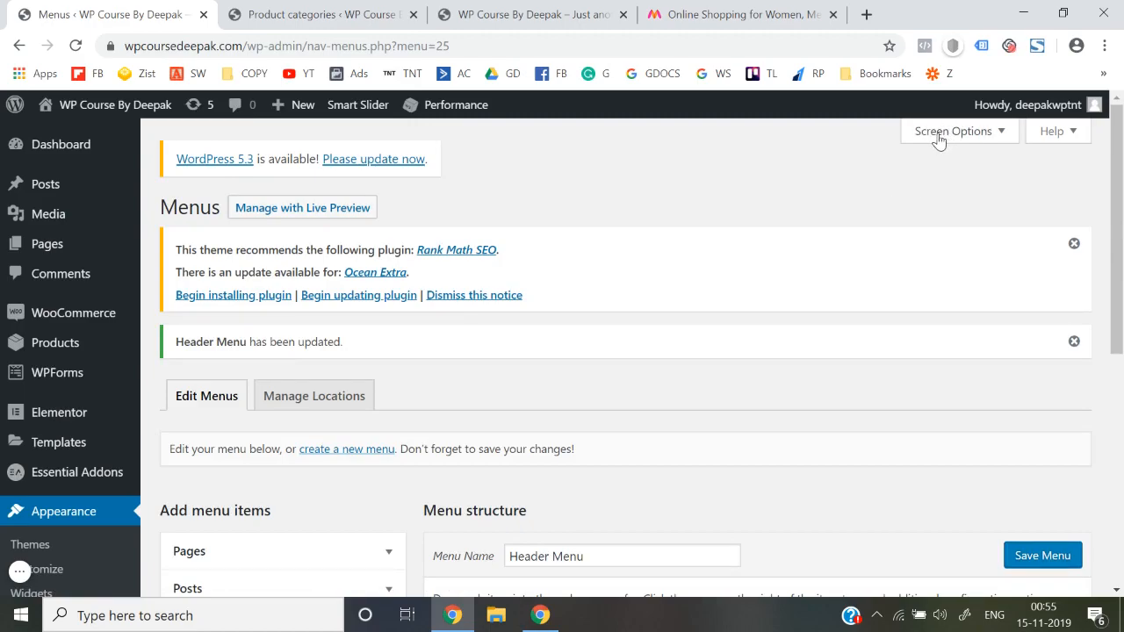
- Enable the Tags, Product categories and Product tags boxes in the Menus page's screen options
click(938, 133)
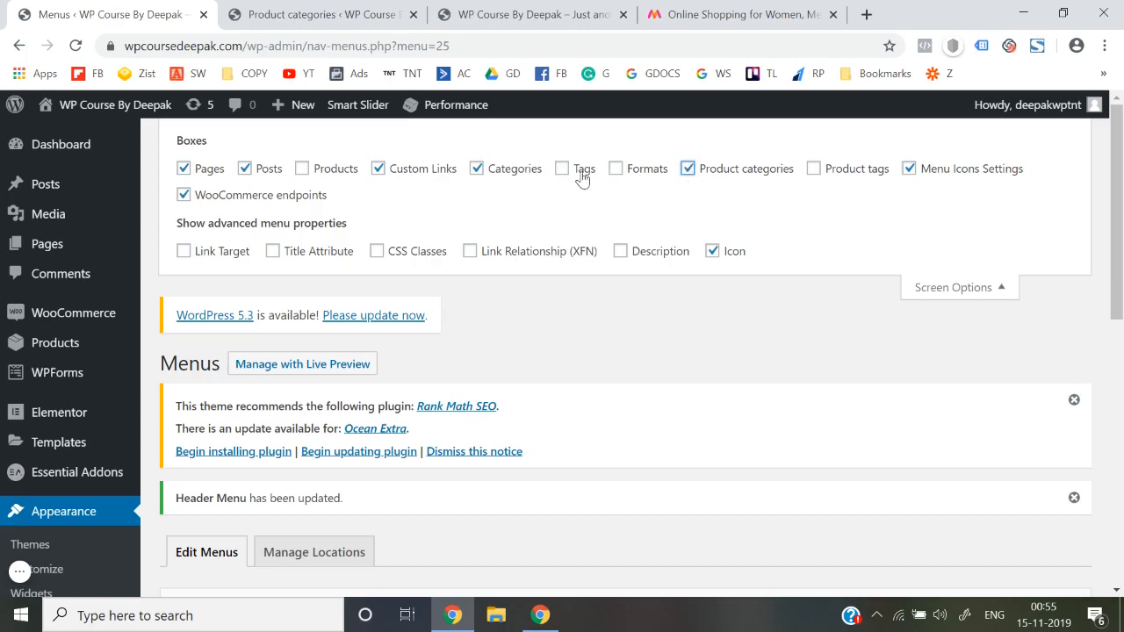
click(812, 169)
click(990, 299)
scroll(992, 300, down, 5)
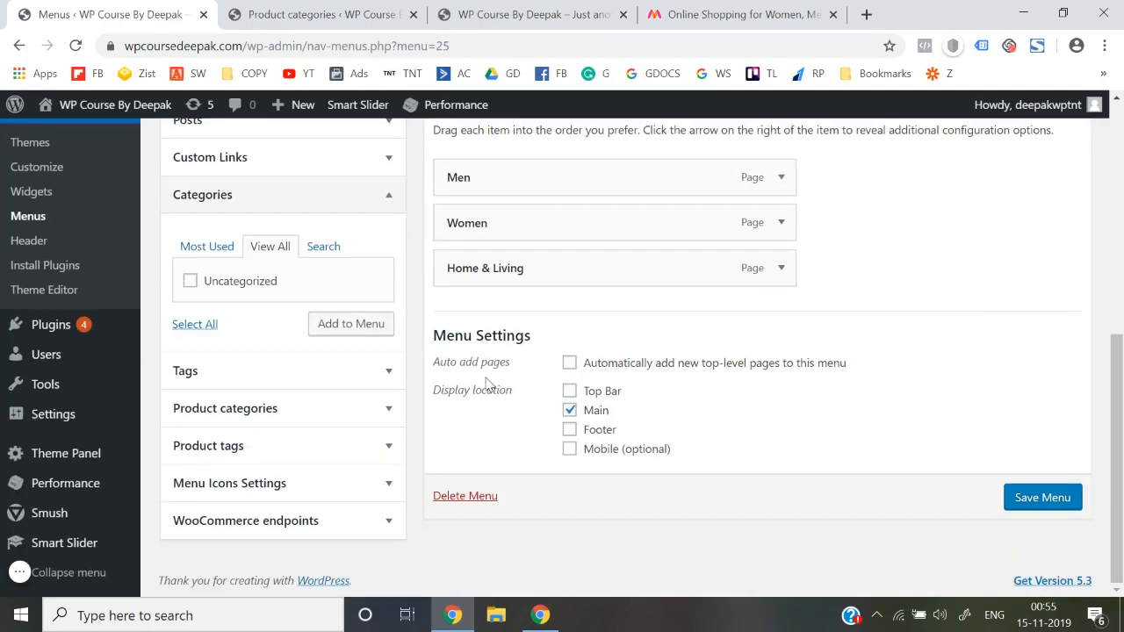
- Add the product categories Formal Trousers, Jackets, Jeans and Shirts to Header Menu
click(308, 418)
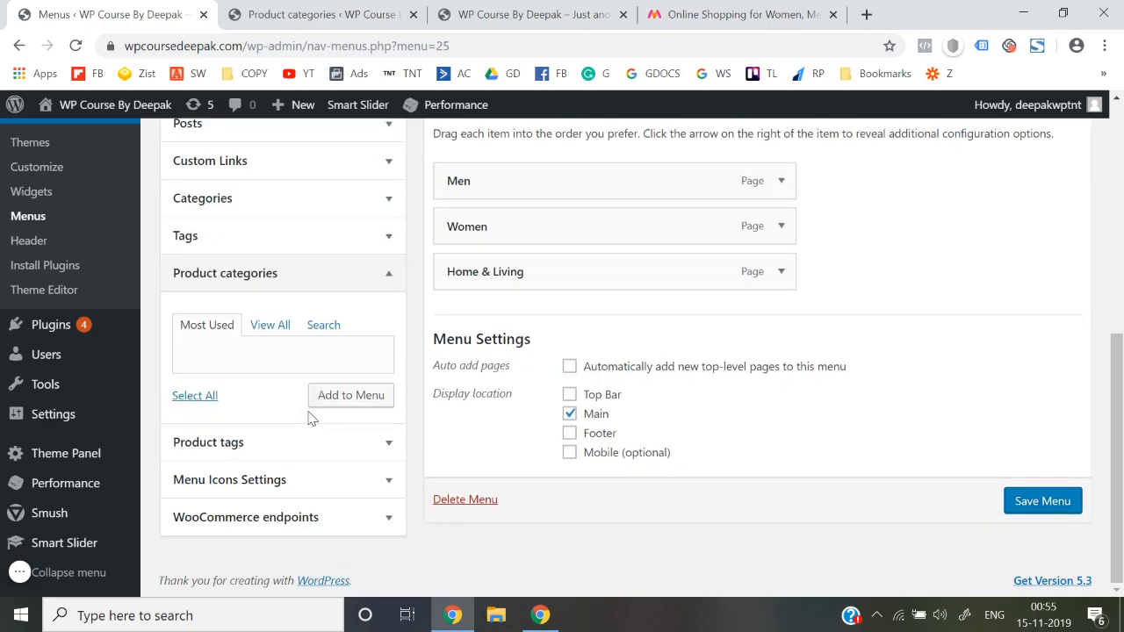
double_click(272, 322)
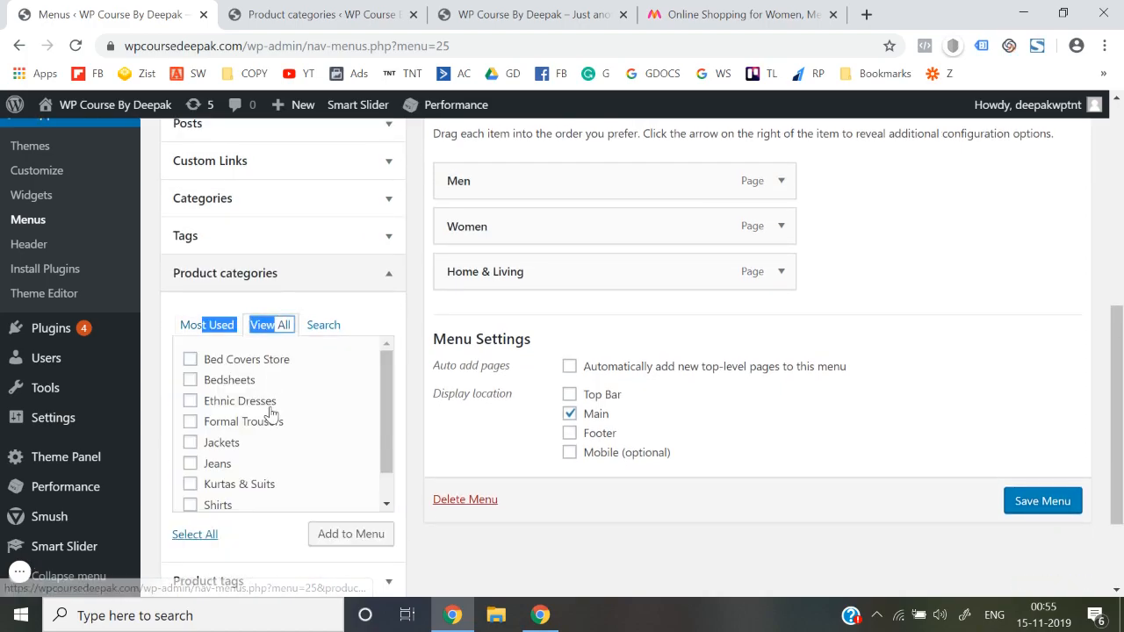
scroll(272, 413, down, 1)
scroll(216, 470, down, 1)
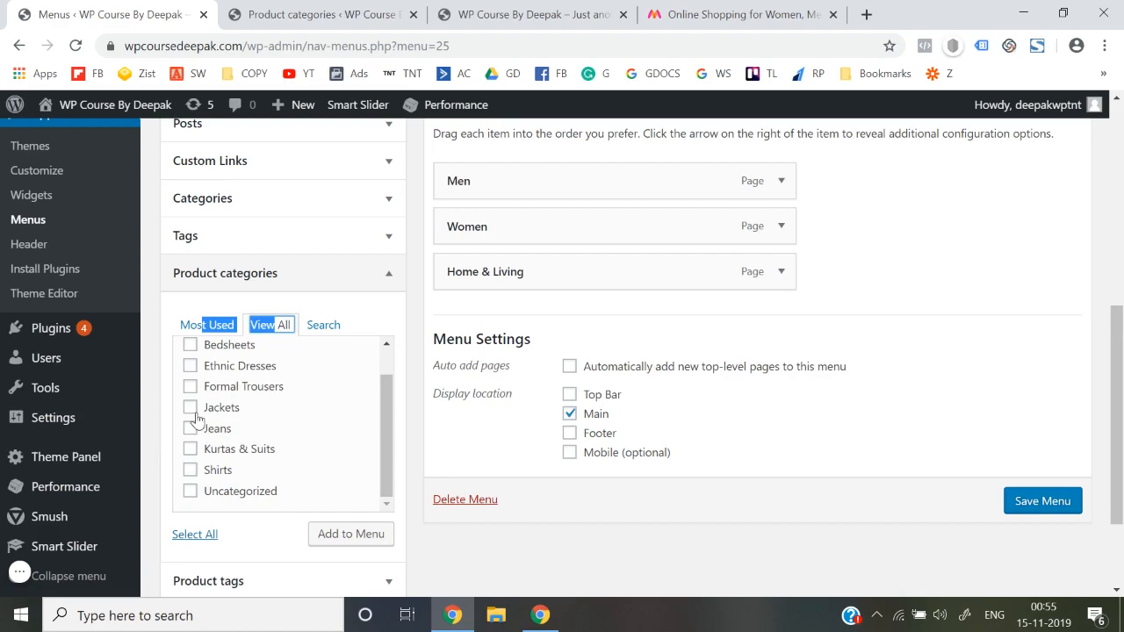
click(189, 469)
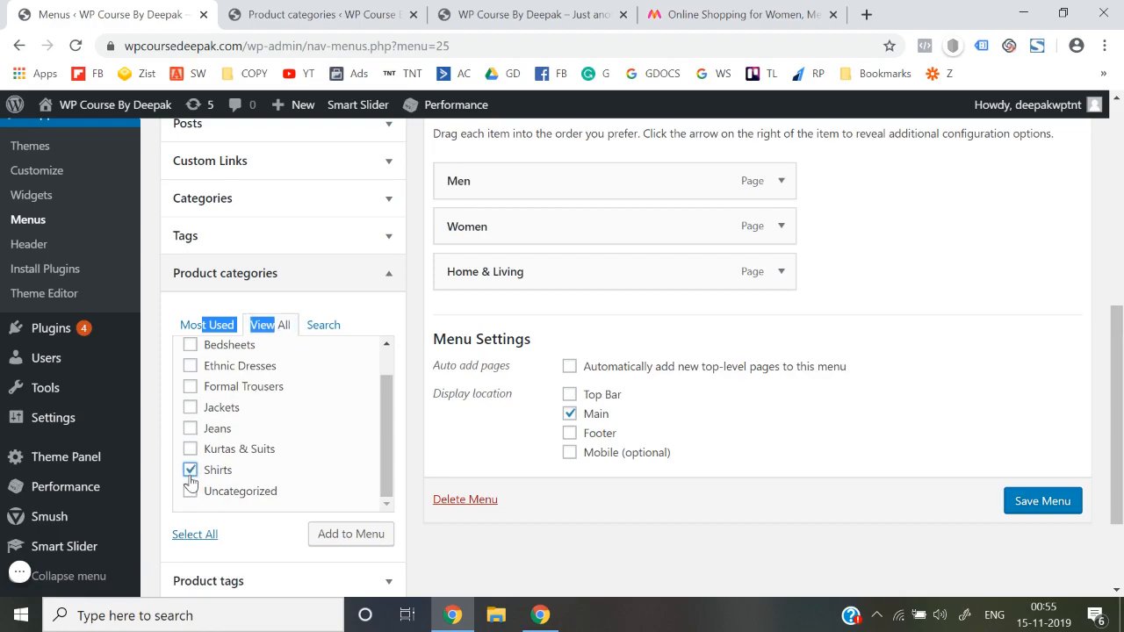
click(190, 429)
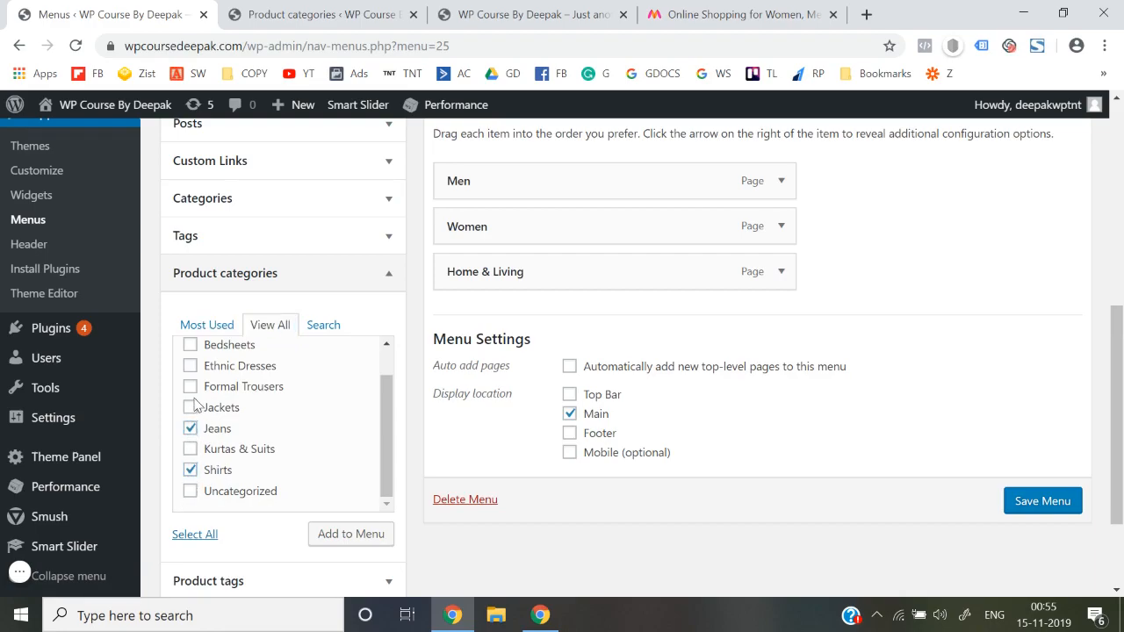
click(190, 387)
click(351, 534)
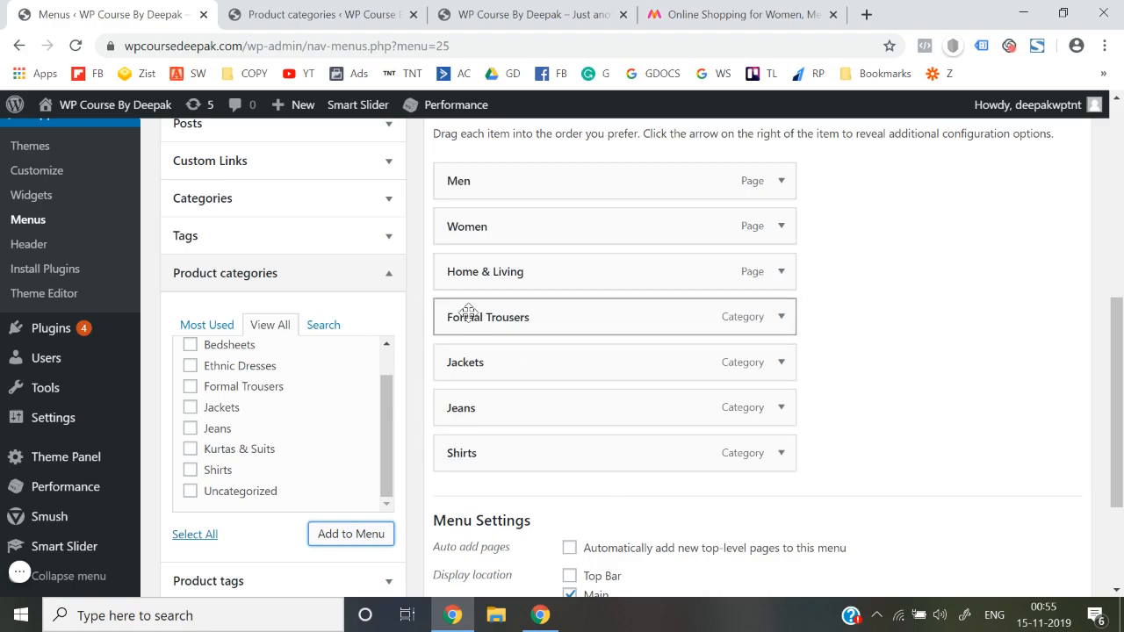
- Nest the four added categories under Men as sub items, ordered Shirts, Formal Trousers, Jeans, Jackets
drag(466, 317, 518, 222)
drag(491, 410, 486, 269)
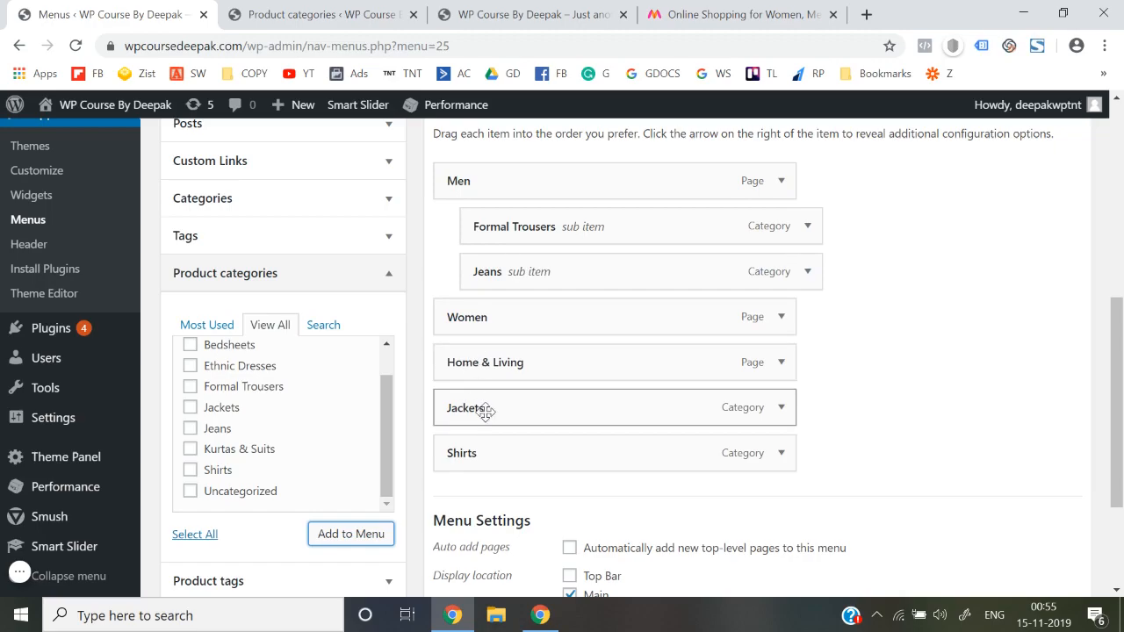
drag(483, 413, 490, 327)
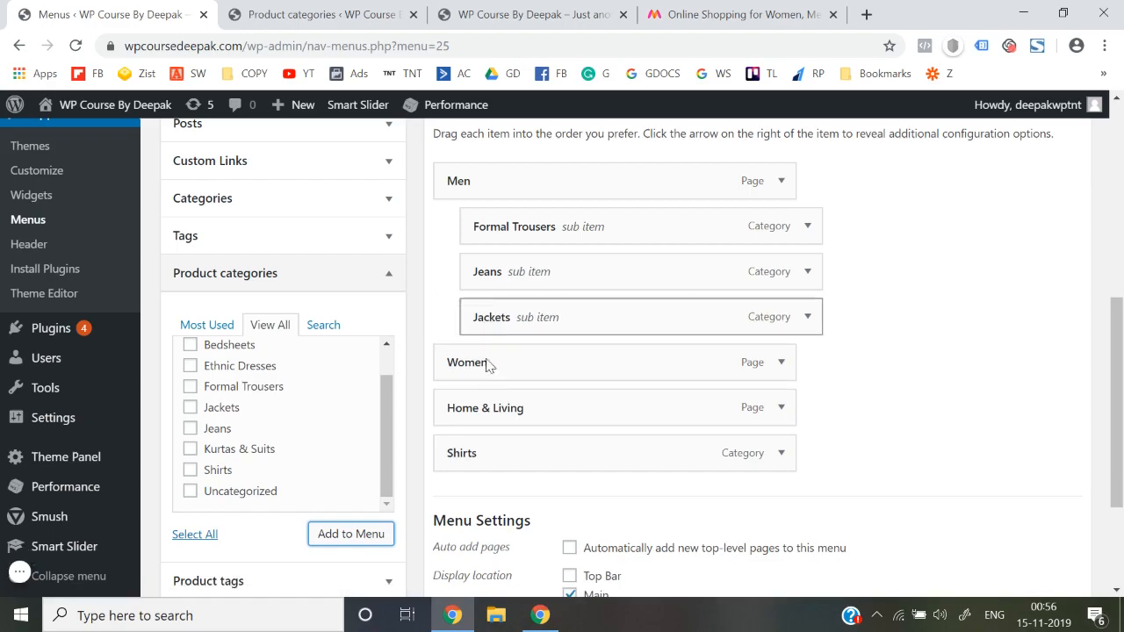
drag(464, 453, 492, 217)
scroll(871, 301, down, 1)
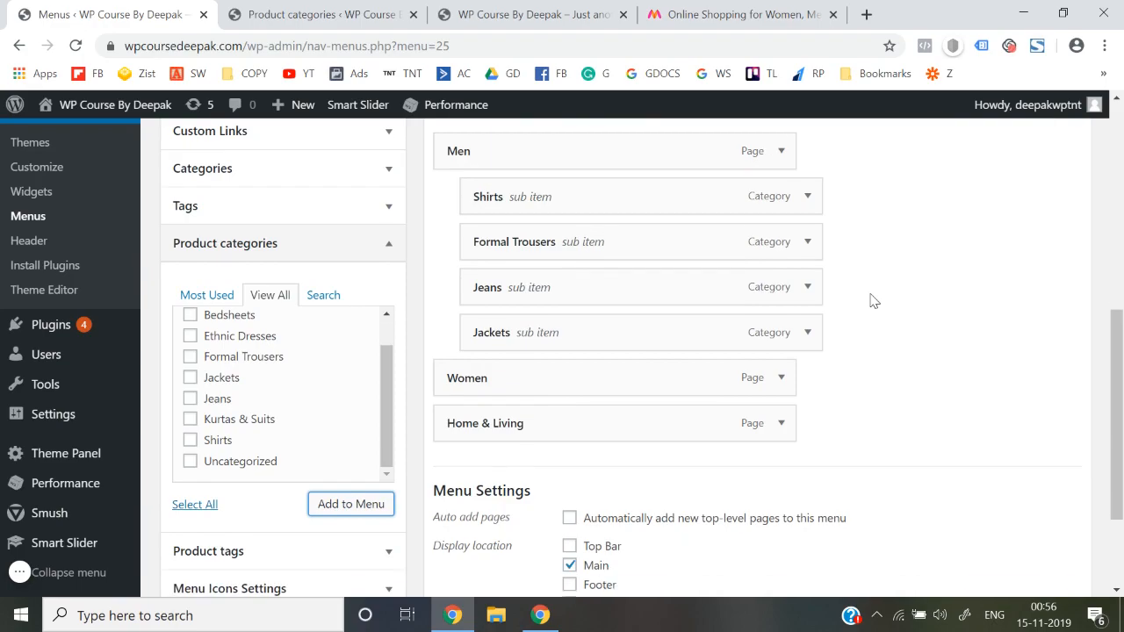
- Add the Kurtas & Suits product category to the menu and nest it under Women
scroll(316, 387, down, 1)
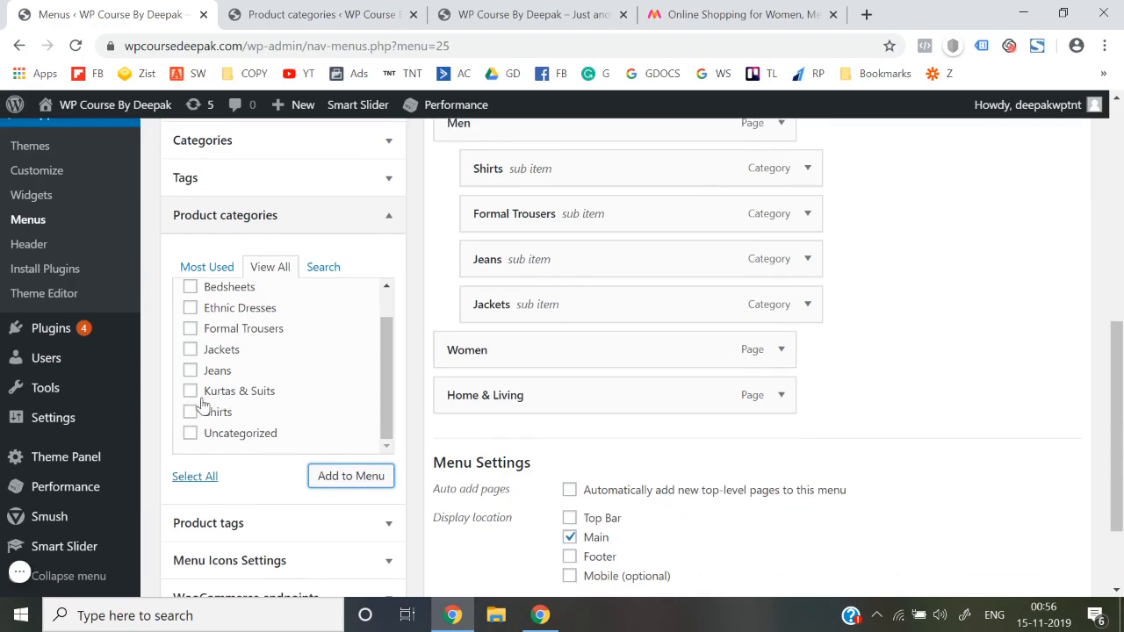
scroll(192, 393, up, 1)
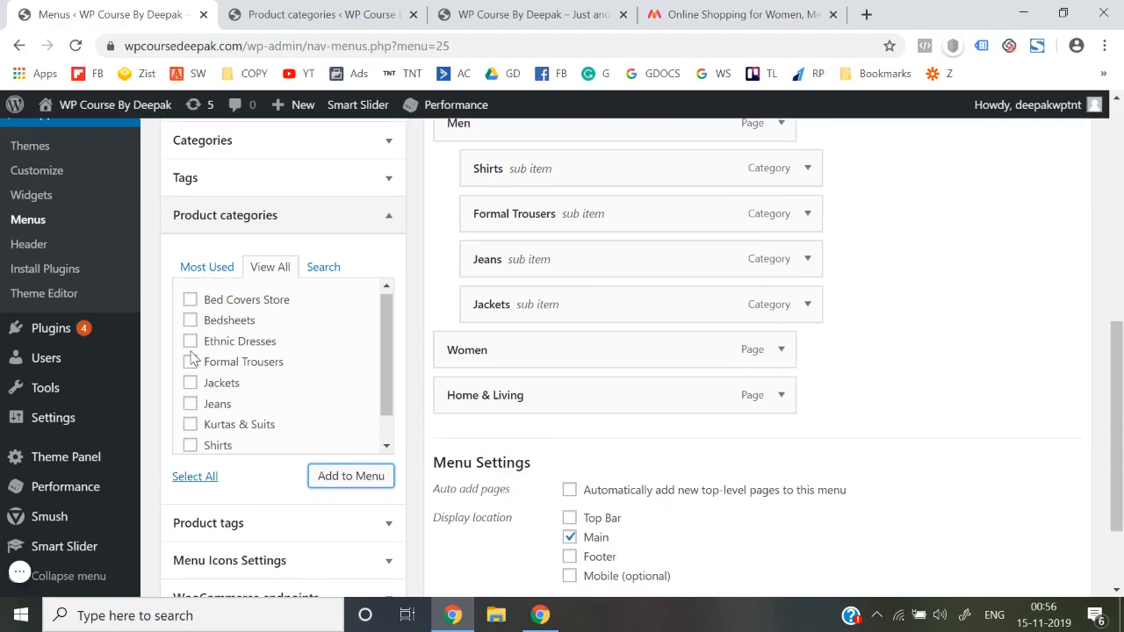
scroll(191, 400, down, 1)
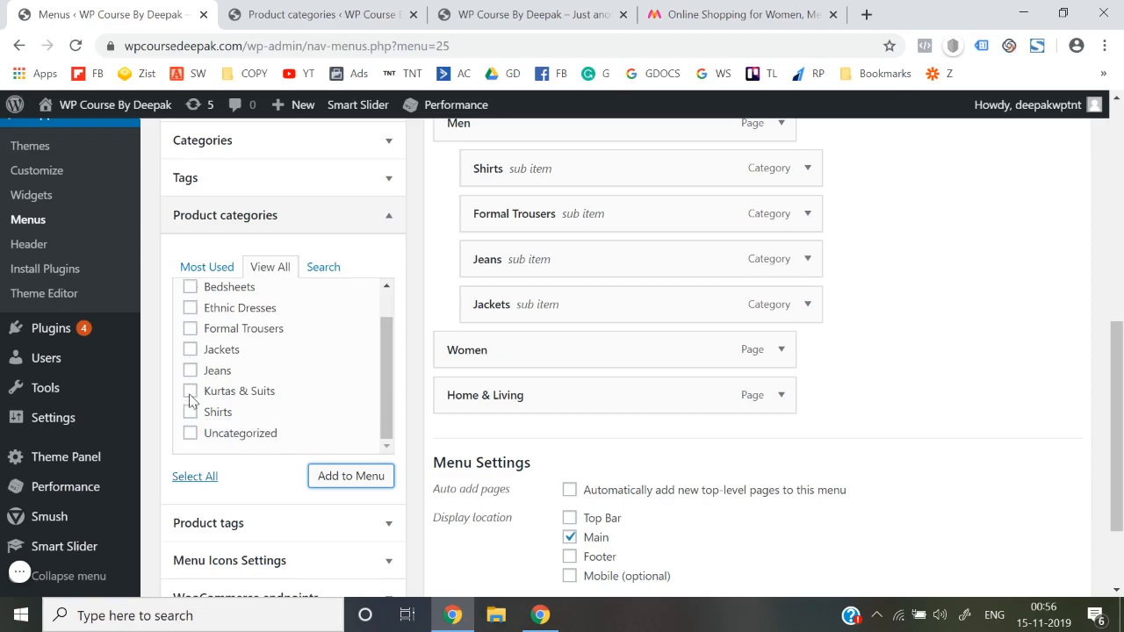
click(190, 394)
click(372, 477)
drag(508, 430, 532, 391)
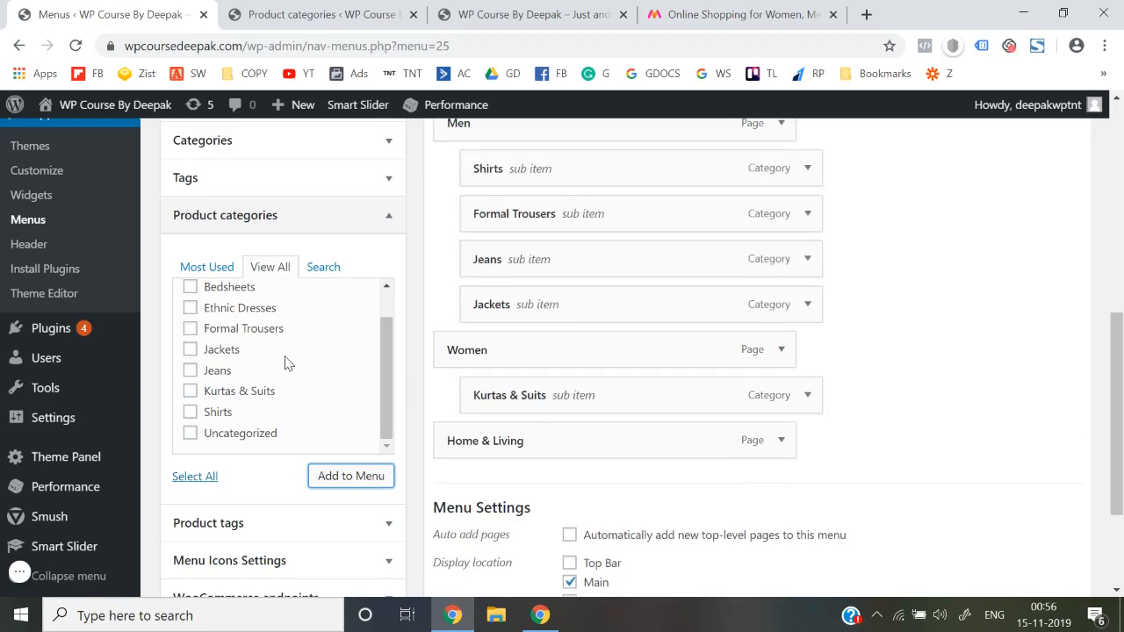
- Add the Bed Covers Store and Bedsheets product categories and nest both under Home & Living
scroll(288, 363, up, 2)
click(189, 301)
click(190, 322)
click(347, 478)
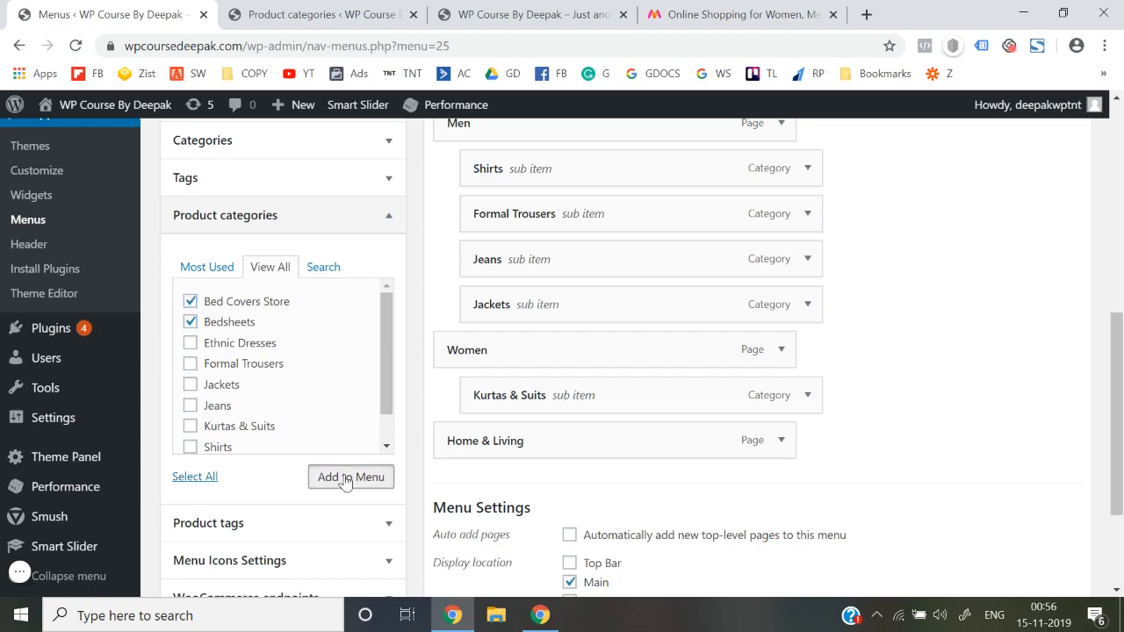
drag(476, 481, 537, 477)
drag(474, 530, 515, 522)
- Add the Ethnic Dresses product category as a sub item of Women below Kurtas & Suits, and save the menu
click(191, 344)
click(356, 480)
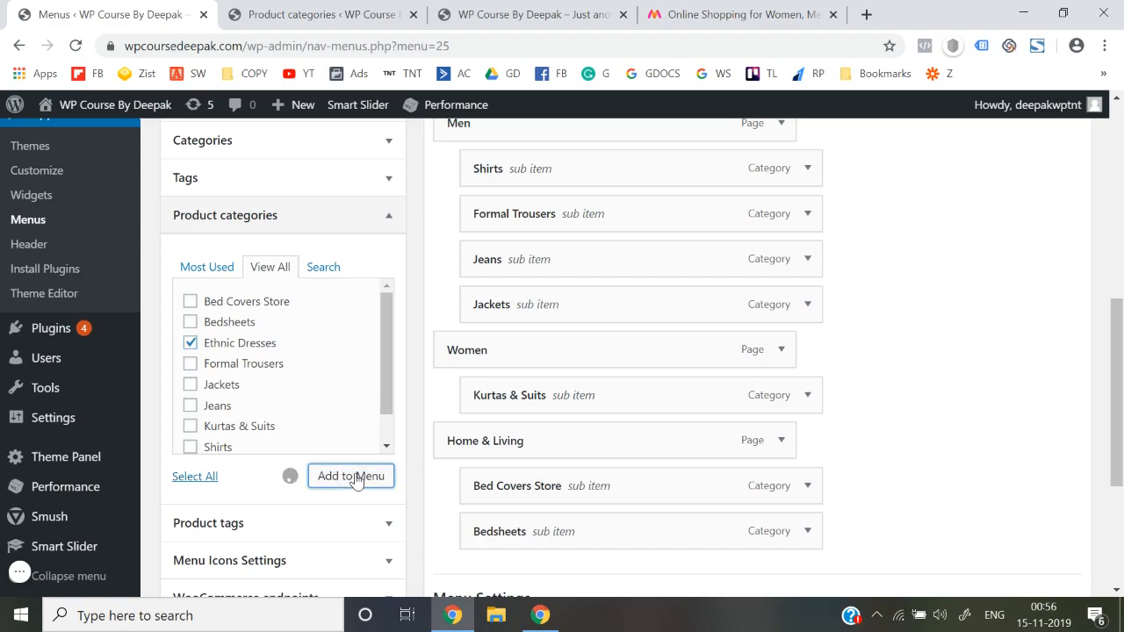
scroll(554, 575, down, 1)
drag(514, 538, 511, 386)
scroll(941, 366, down, 3)
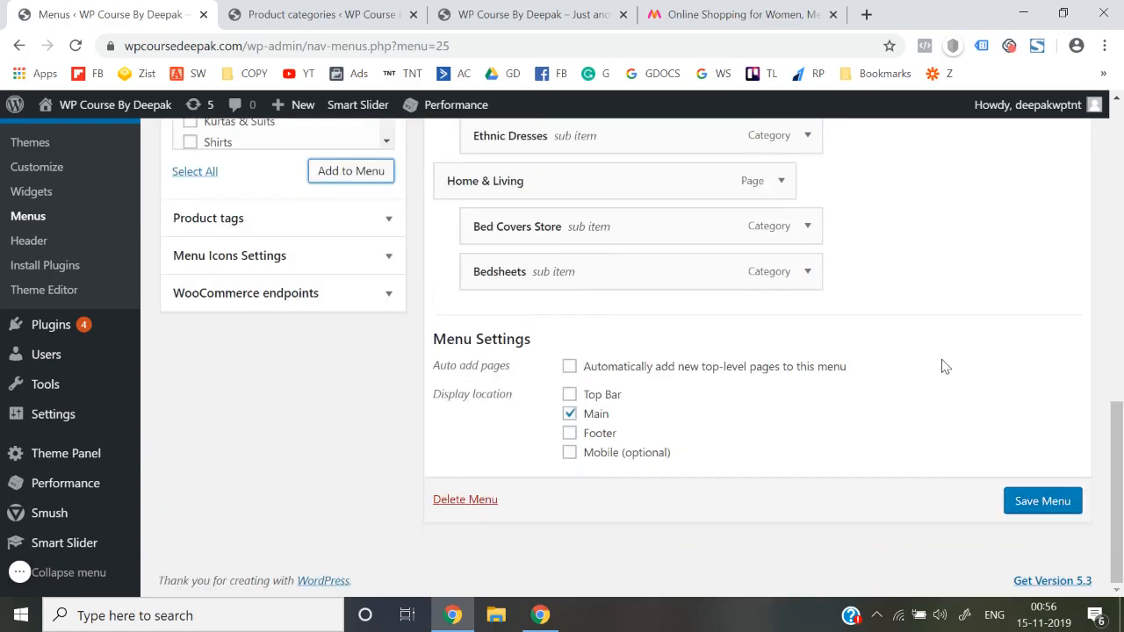
click(1040, 505)
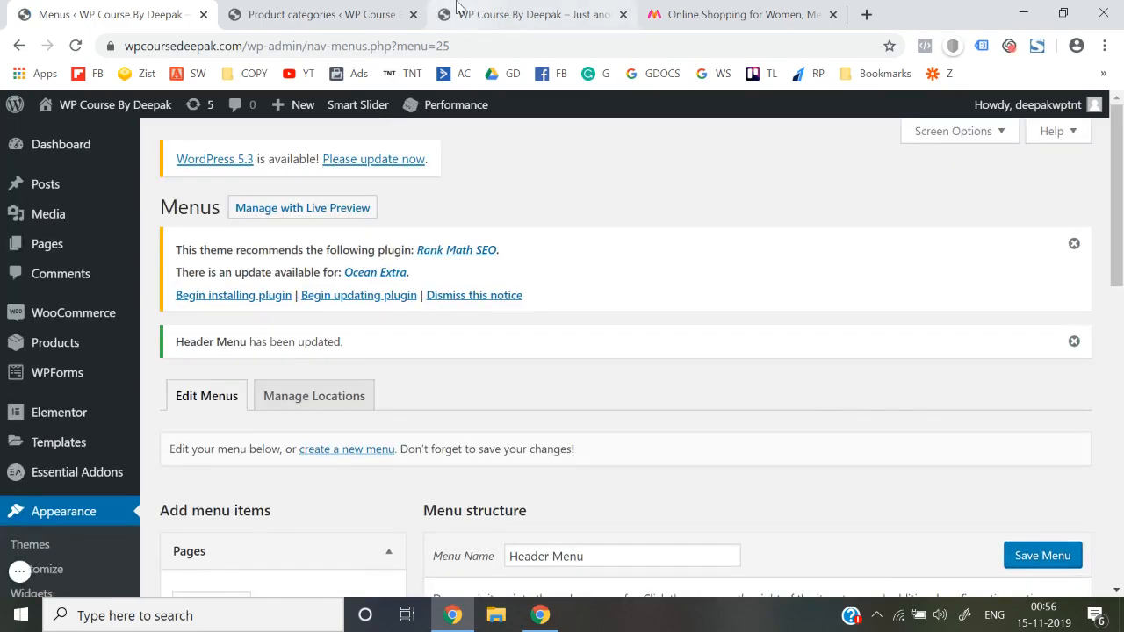
- Reload the store's front page and check the submenus of Men, Women and Home & Living
click(456, 9)
key(F5)
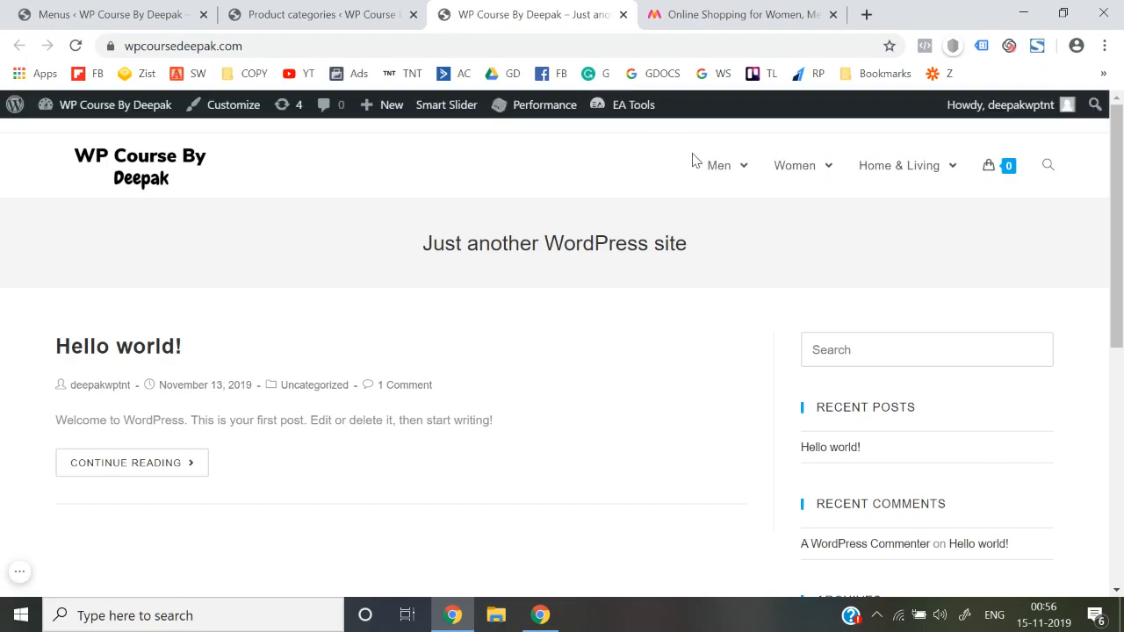
mouse_move(810, 179)
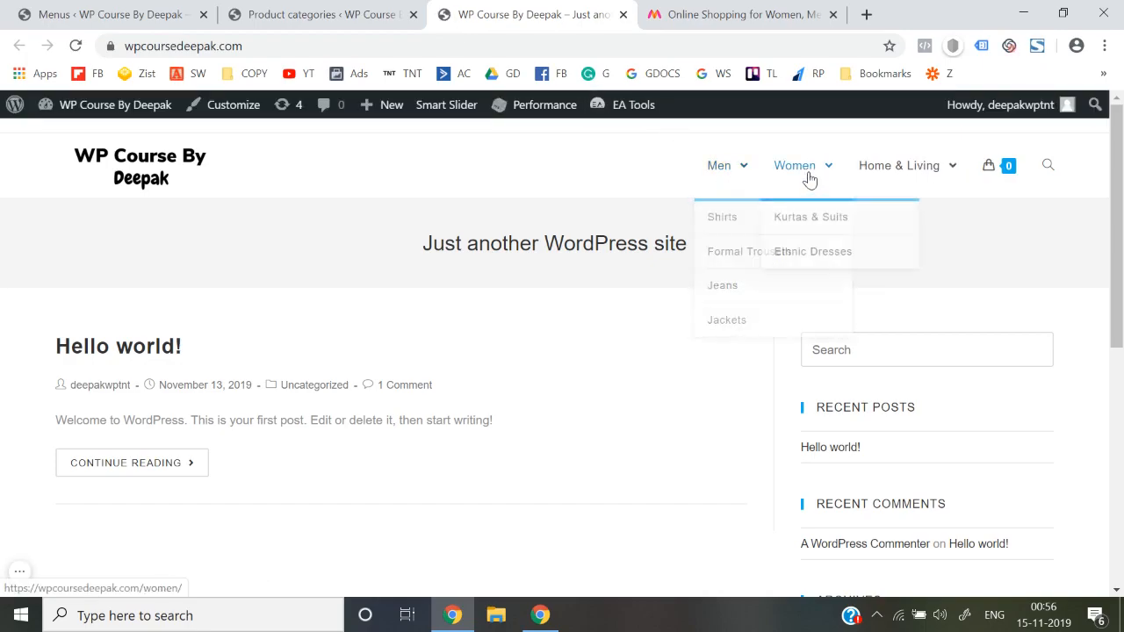
mouse_move(907, 174)
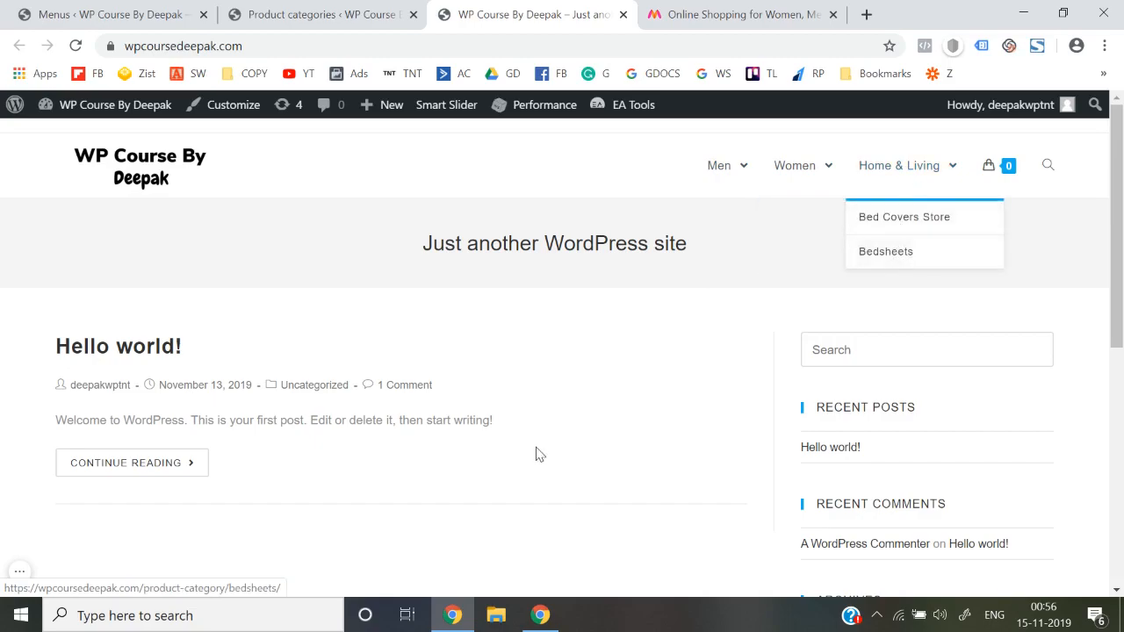
click(118, 176)
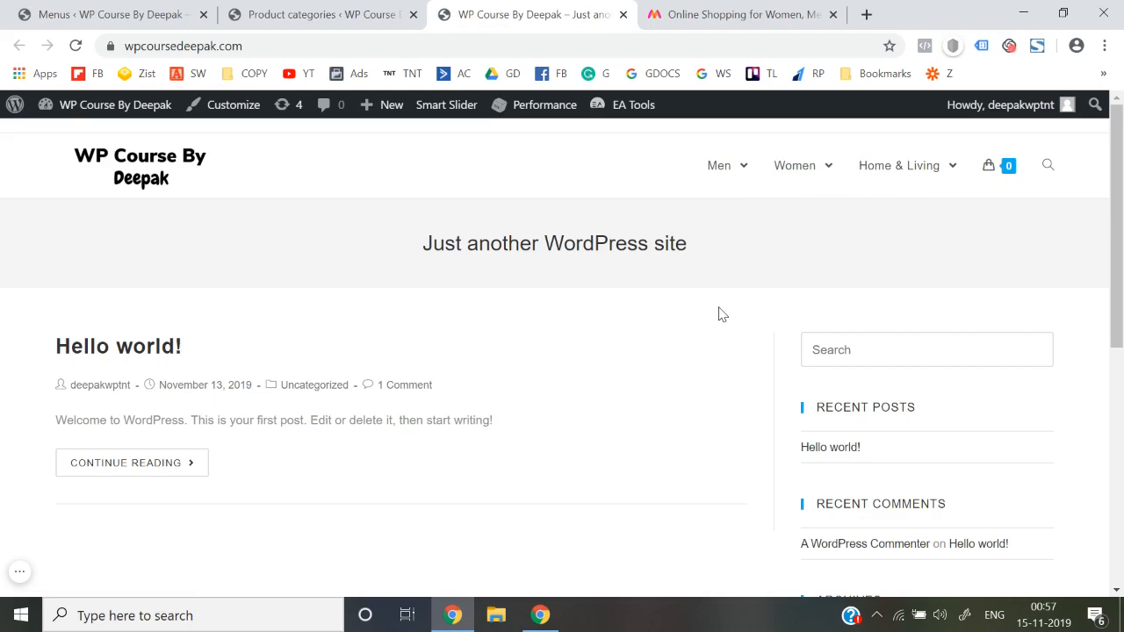
- Return to the Menus page and dismiss the theme recommendation and menu update notices
click(153, 14)
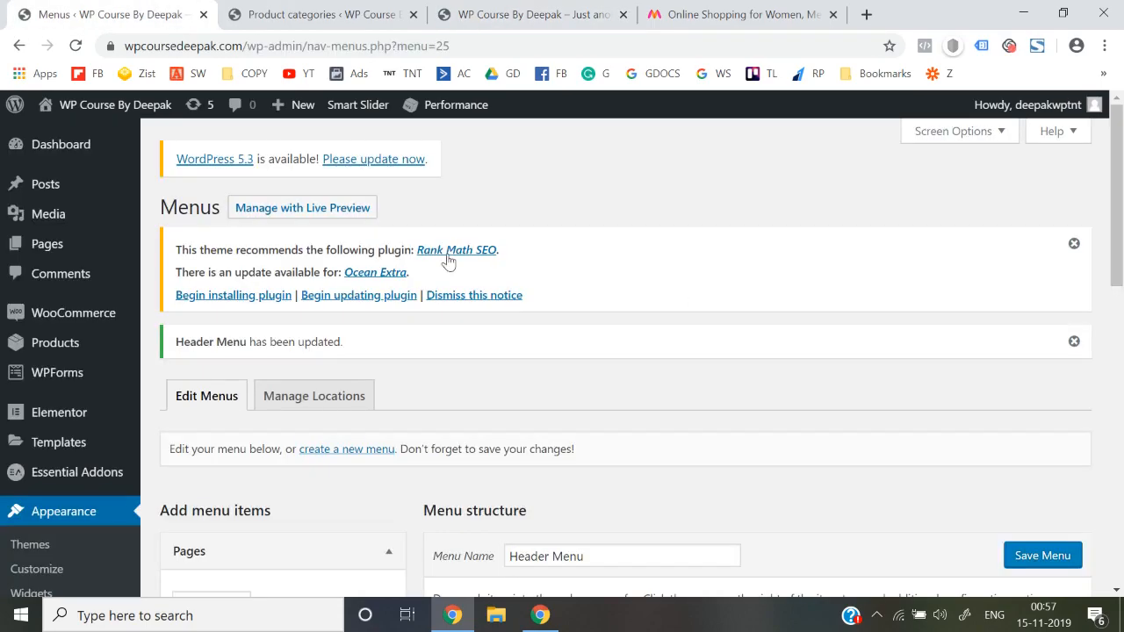
click(1073, 244)
click(1073, 243)
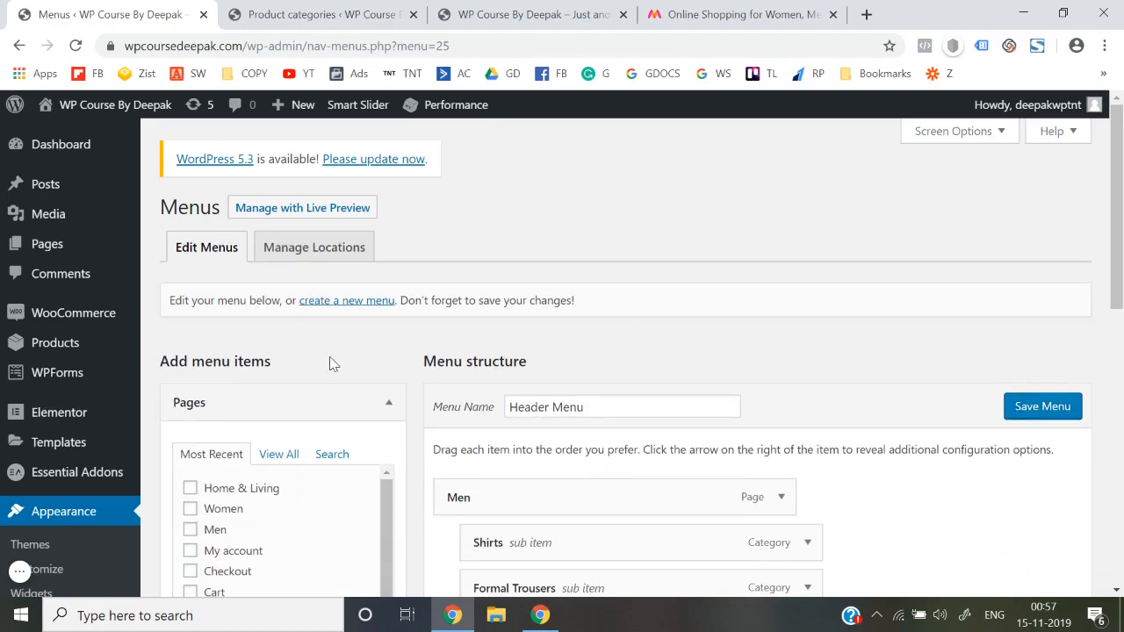
- Open the WooCommerce general settings and review the store address fields
scroll(125, 359, down, 1)
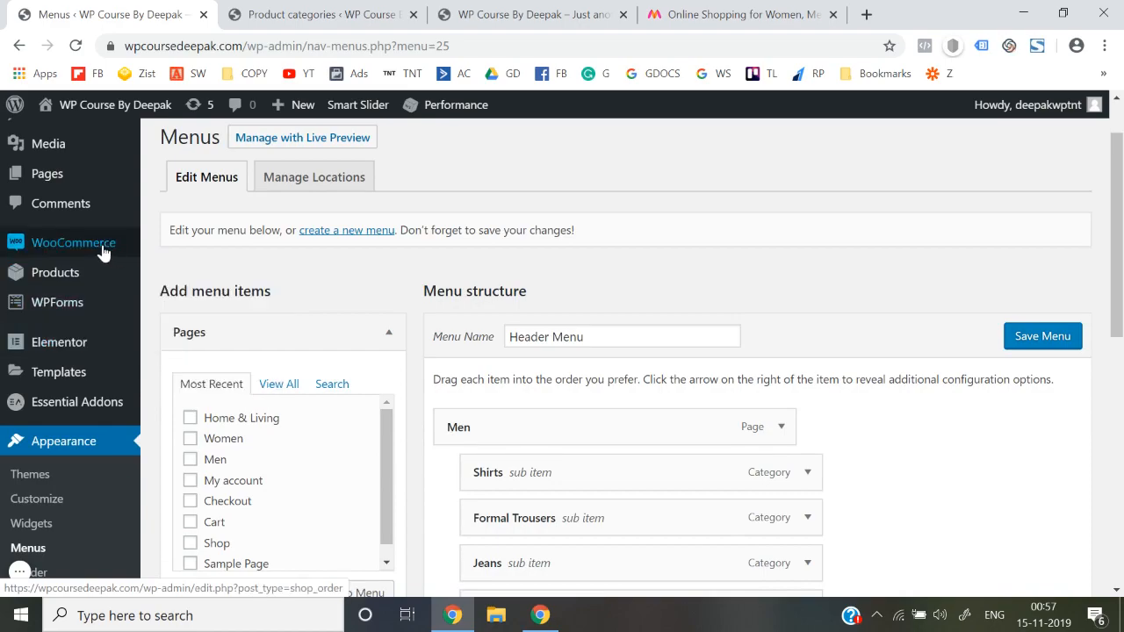
mouse_move(102, 252)
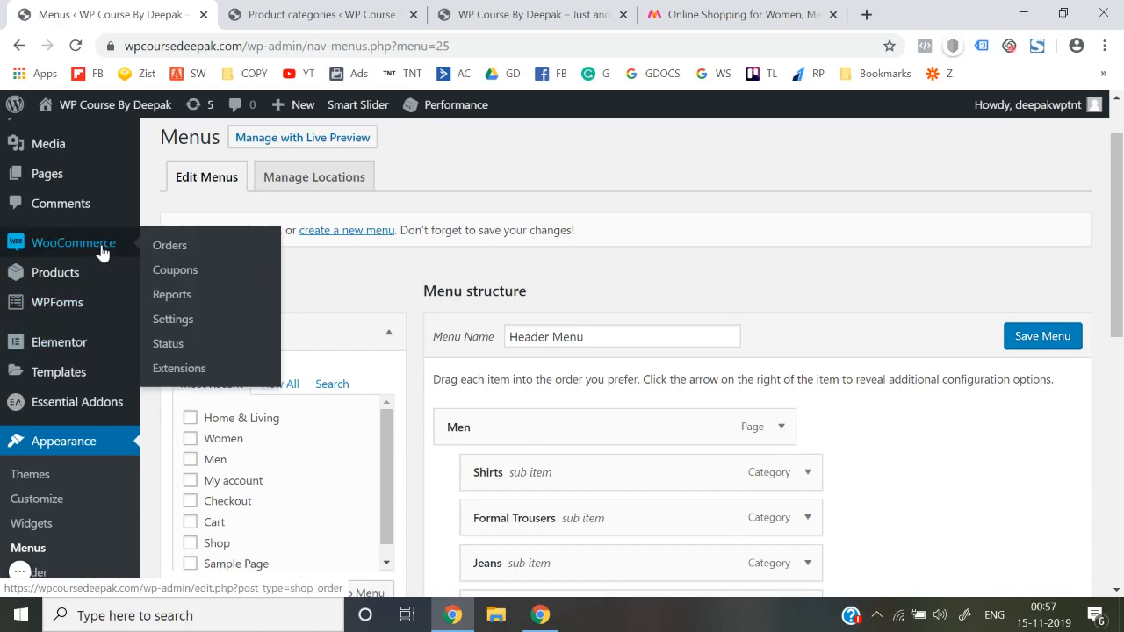
click(174, 325)
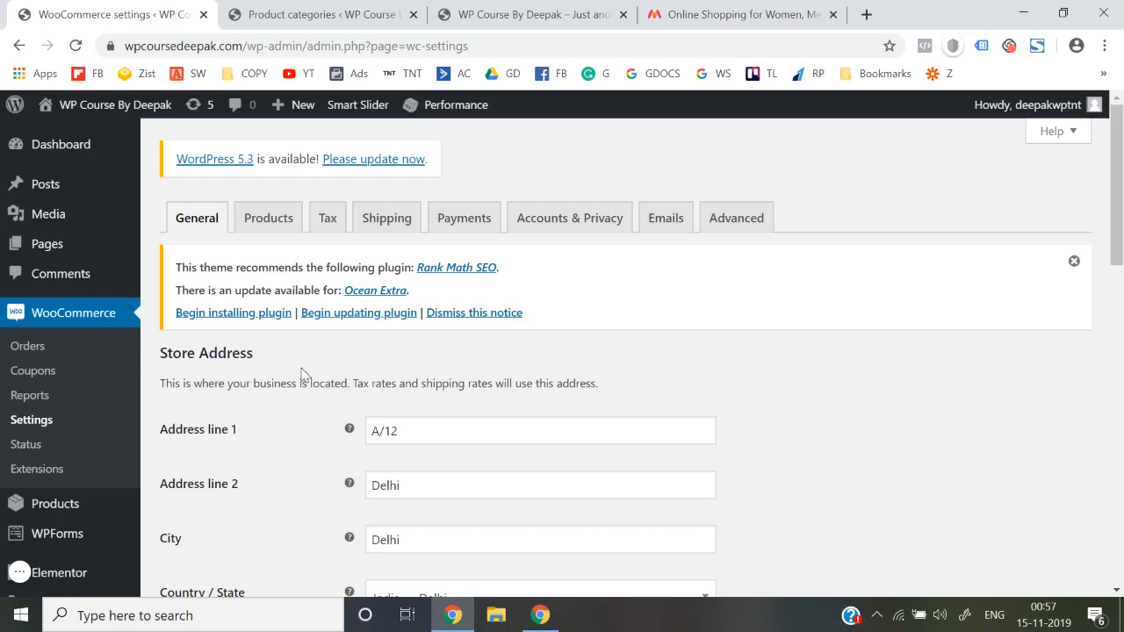
scroll(316, 412, down, 4)
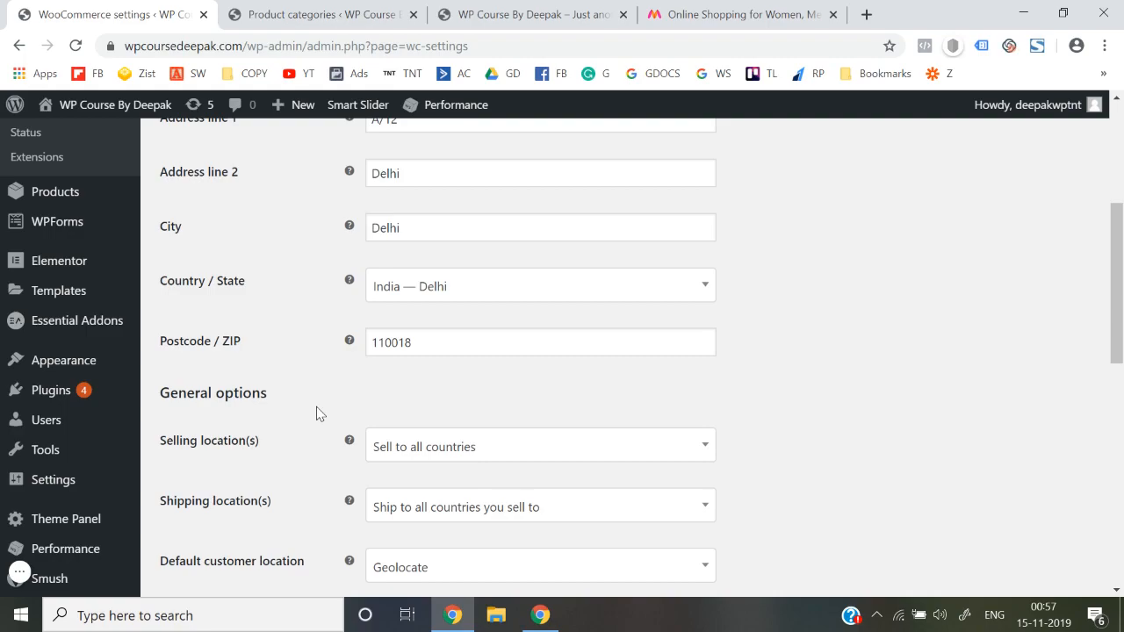
scroll(317, 414, up, 4)
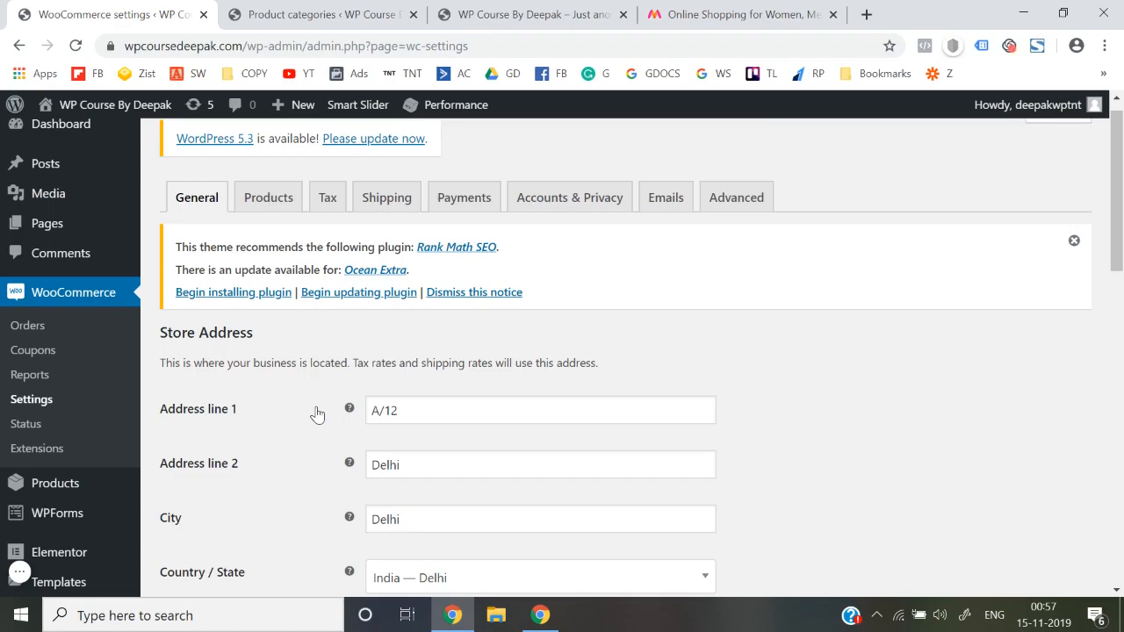
scroll(317, 413, down, 3)
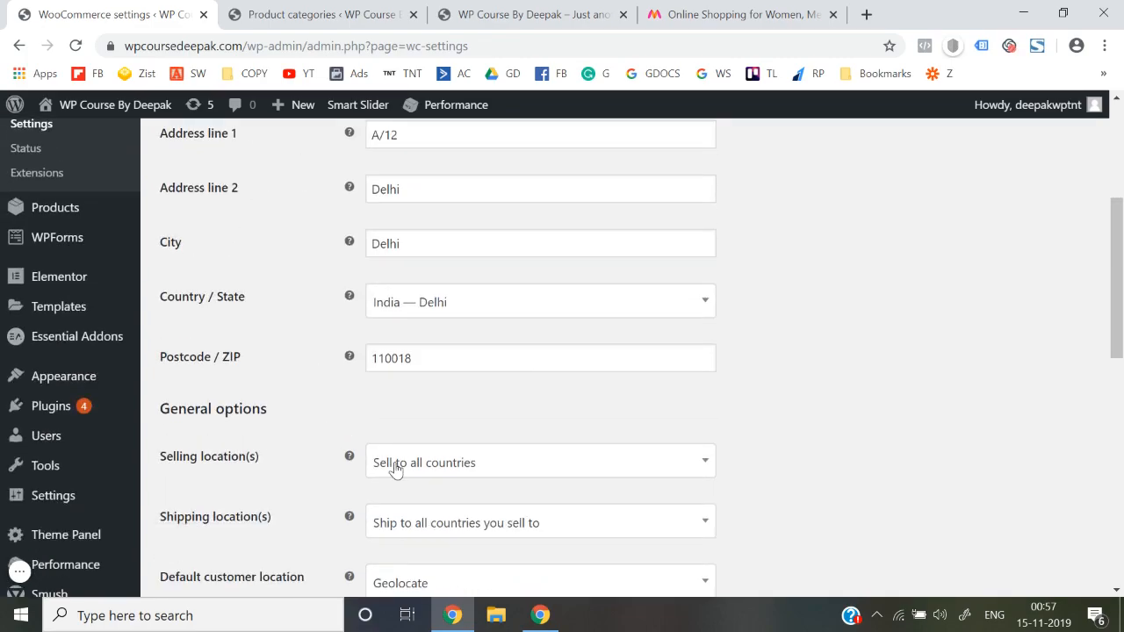
- Set the selling locations to Sell to specific countries without choosing any country
scroll(391, 464, down, 1)
scroll(275, 440, down, 1)
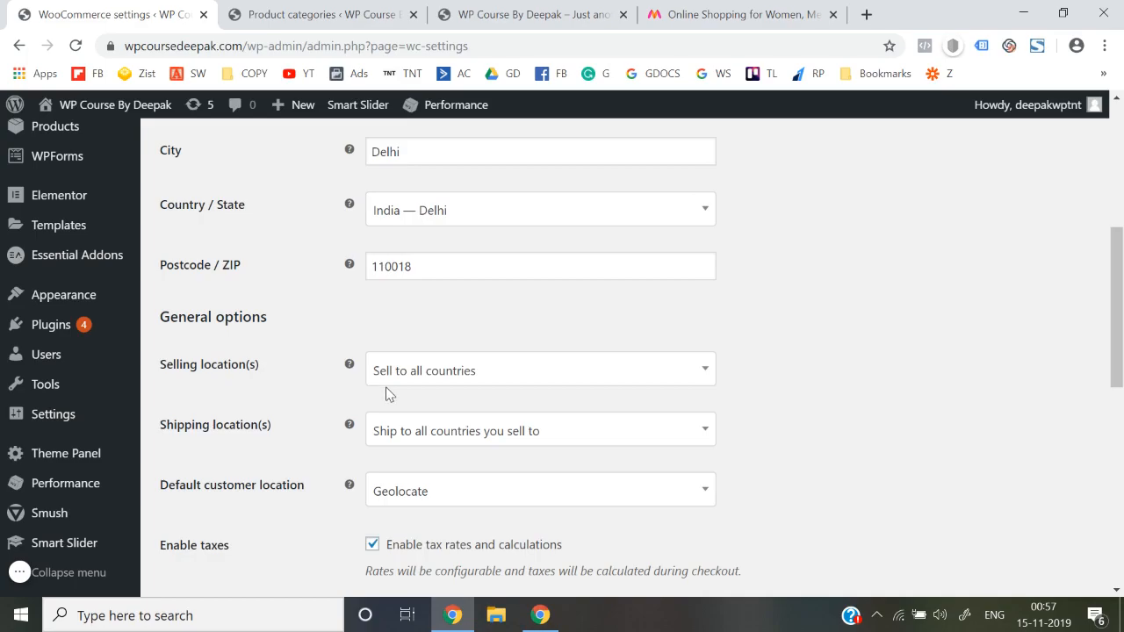
click(411, 372)
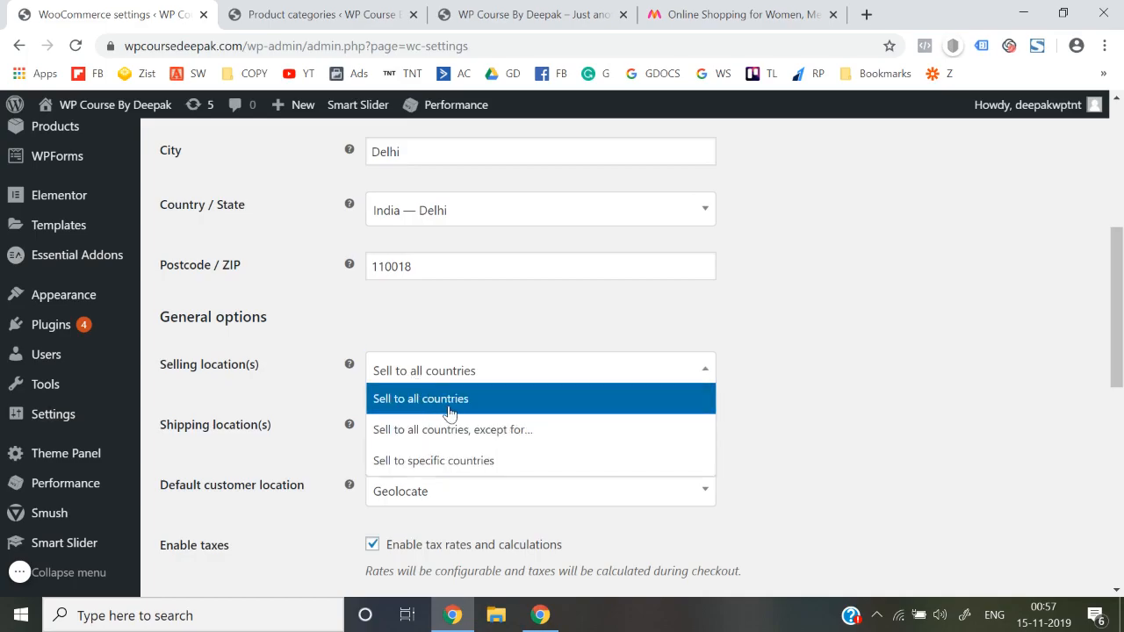
click(465, 467)
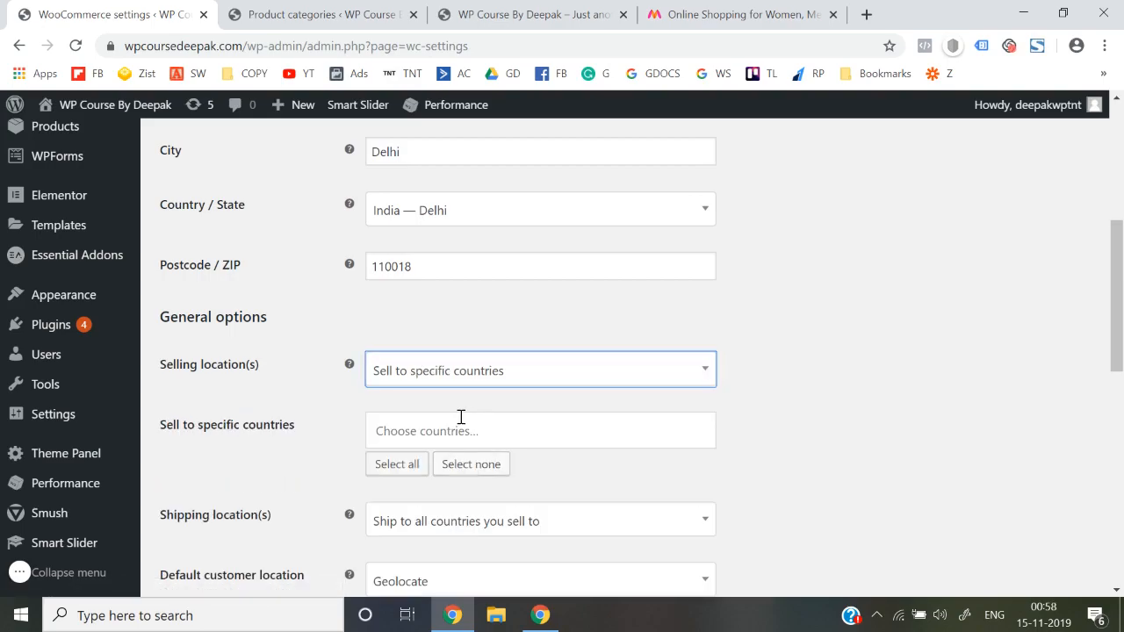
click(586, 382)
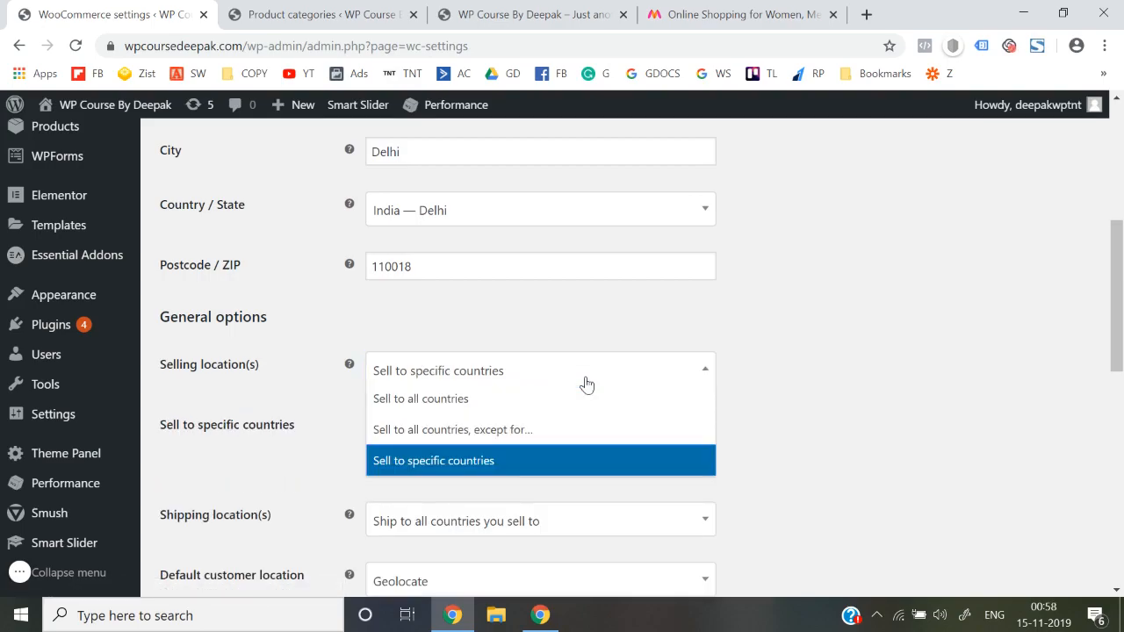
click(833, 384)
- Examine the available choices for shipping locations and default customer location, leaving both as they are
scroll(832, 383, down, 1)
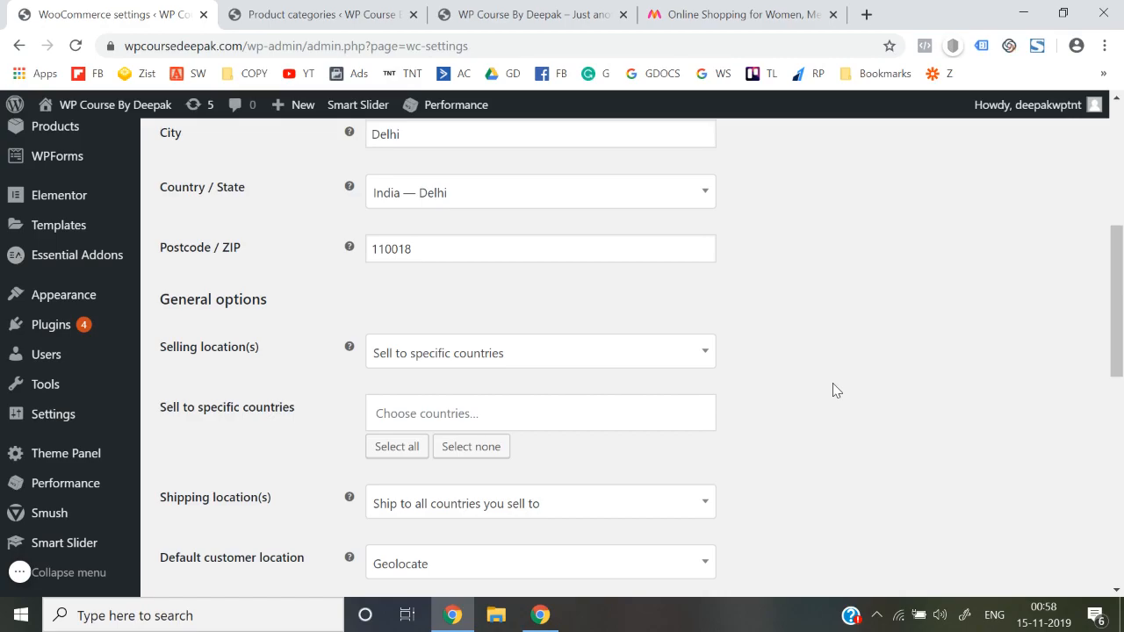
scroll(832, 383, down, 2)
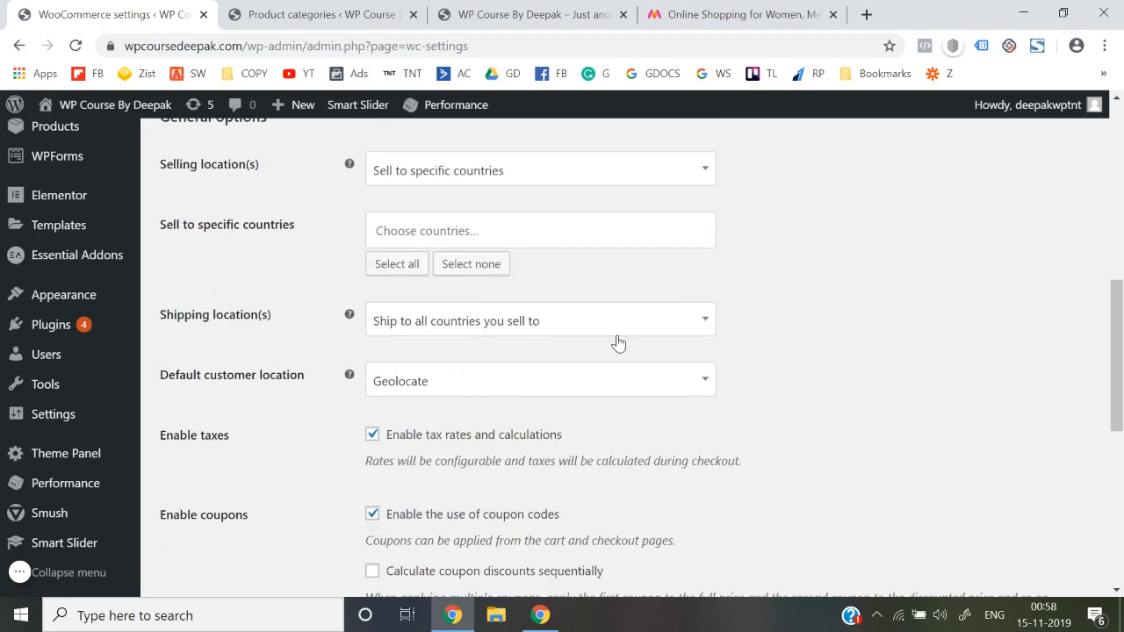
click(558, 327)
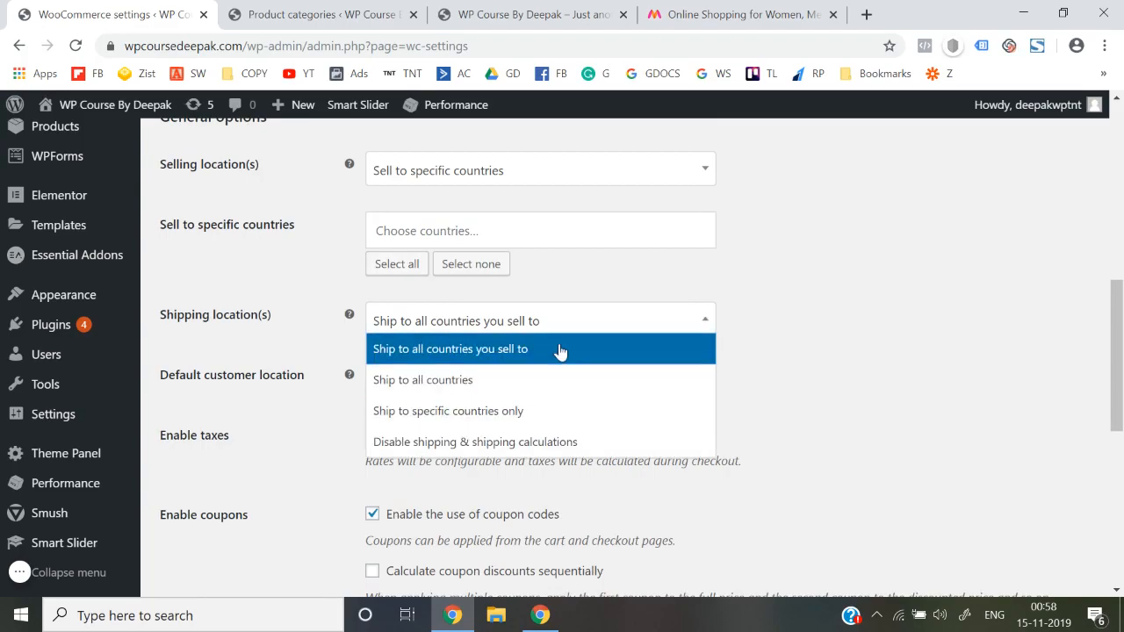
click(773, 369)
scroll(772, 370, down, 1)
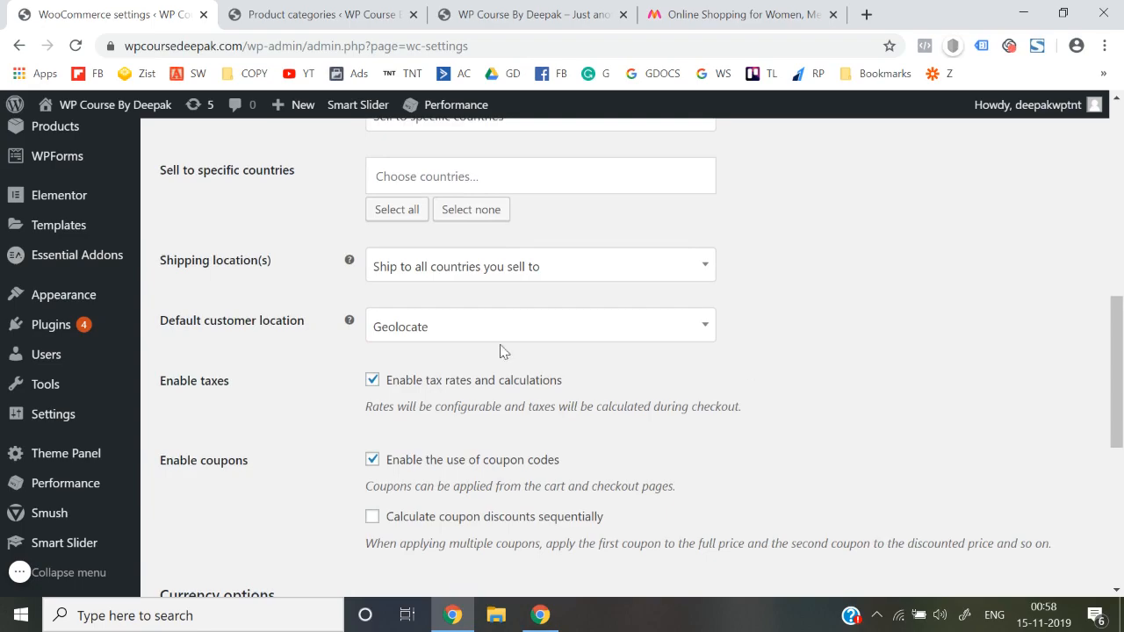
click(478, 330)
click(751, 432)
- Look over the tax, coupon and currency options, and save the general settings despite no selling country being chosen
scroll(752, 432, down, 2)
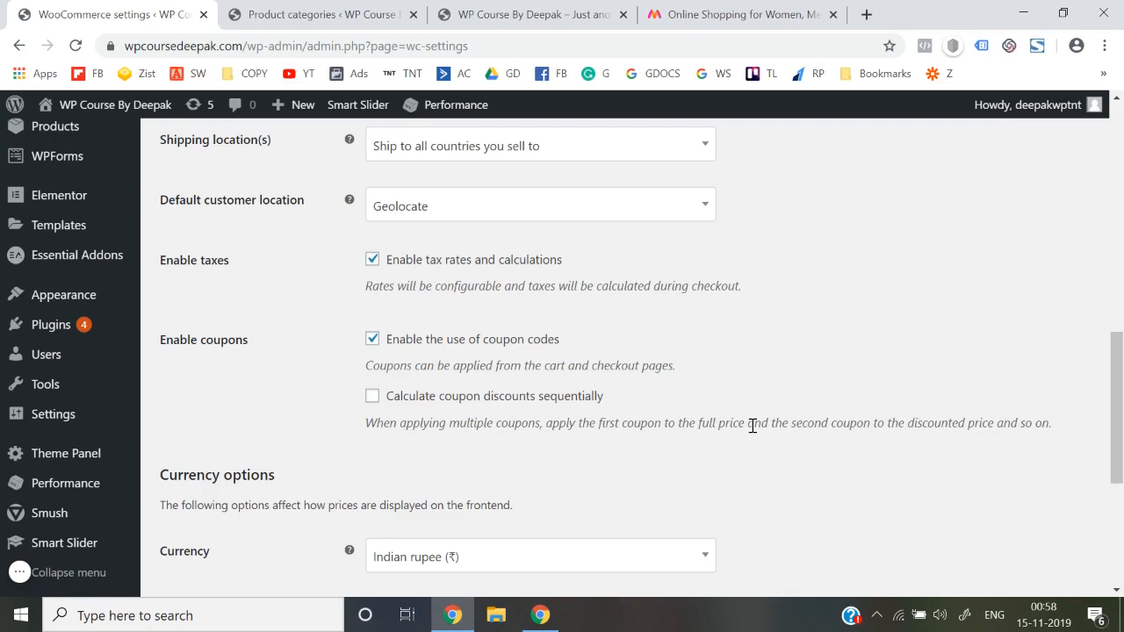
scroll(752, 427, down, 4)
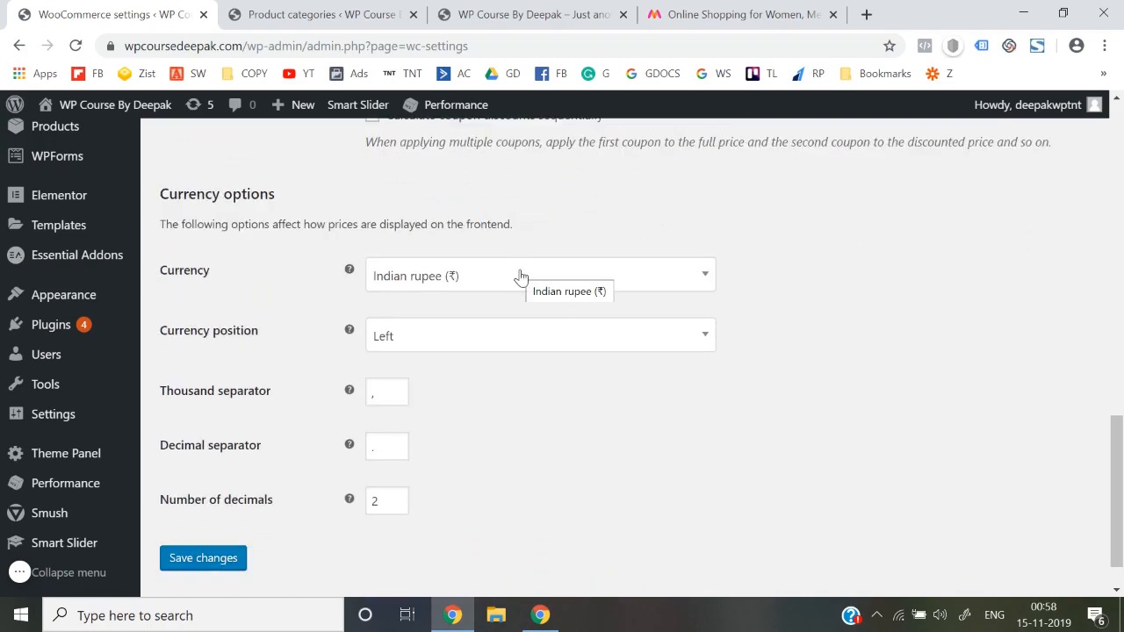
scroll(555, 469, down, 1)
click(203, 510)
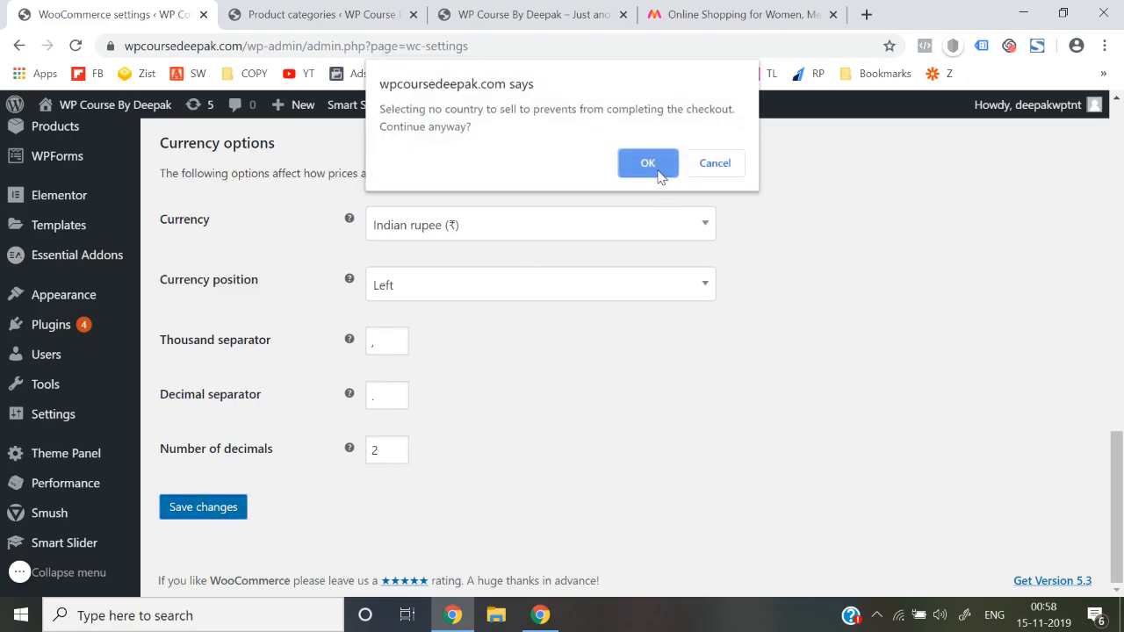
click(648, 164)
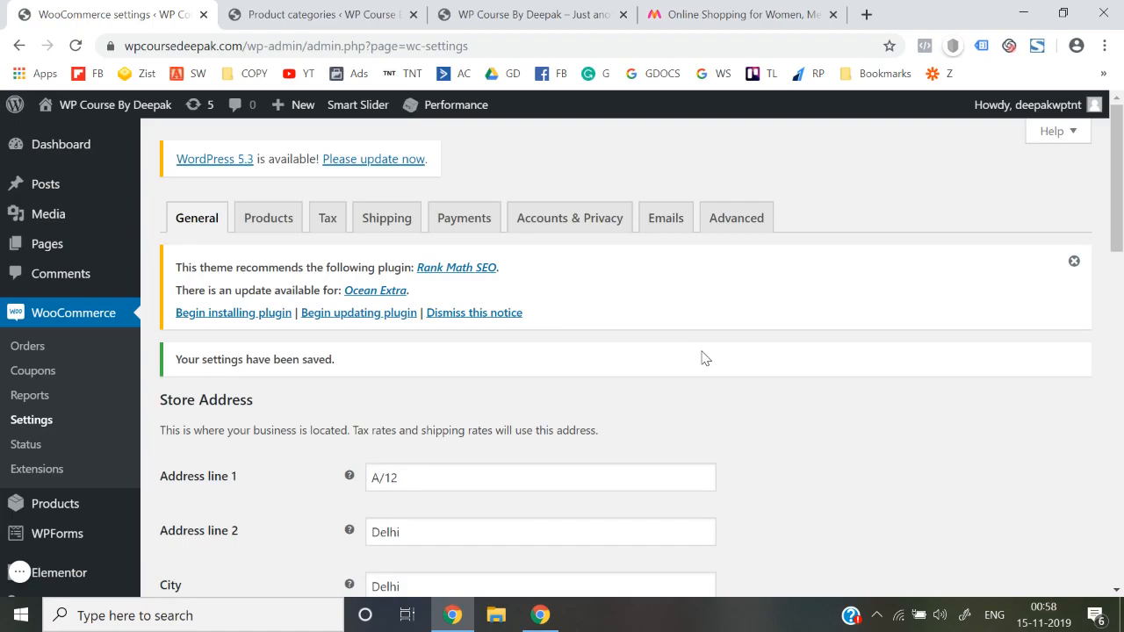
- Open the WooCommerce tax settings and look over the tax options
click(318, 224)
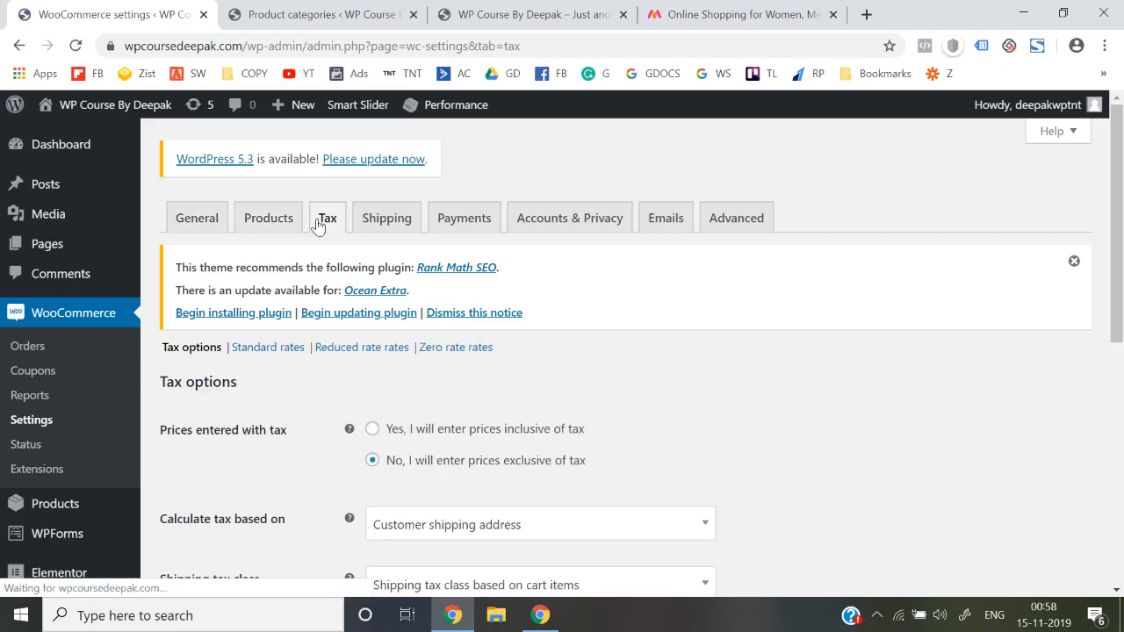
scroll(318, 224, down, 1)
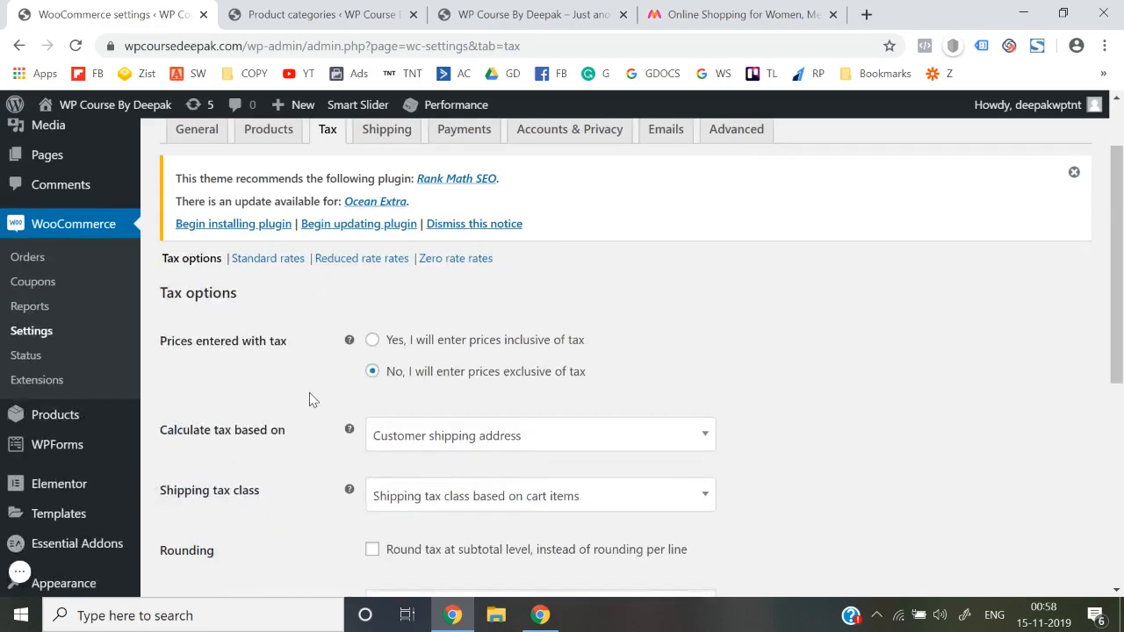
scroll(309, 396, up, 1)
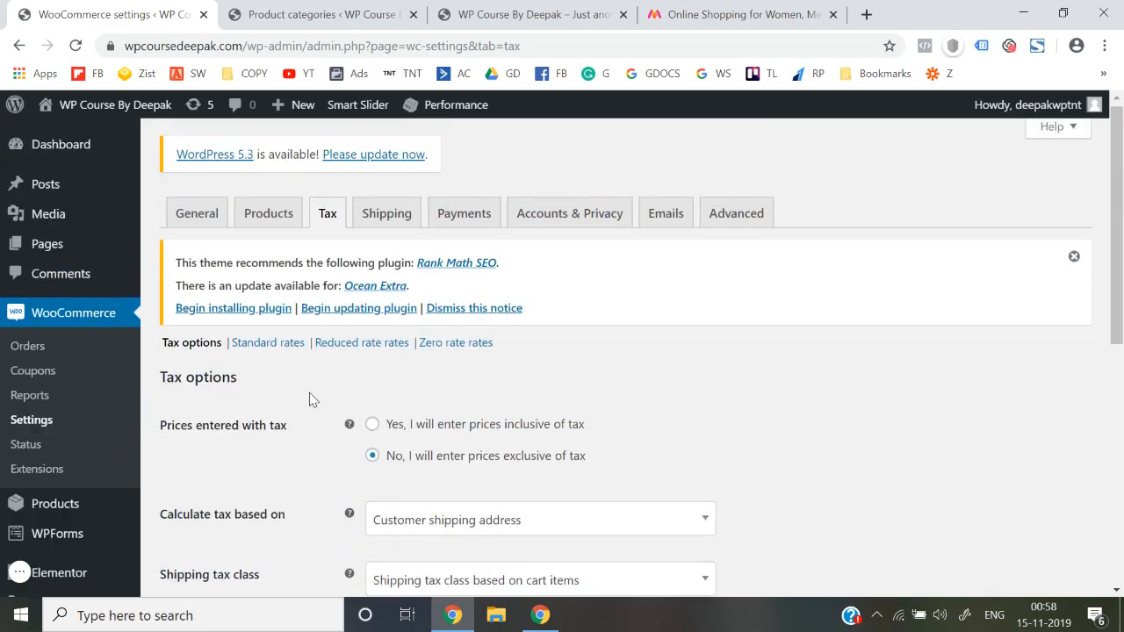
- Return to the general settings and check the options that enable tax calculations and coupon codes
click(190, 220)
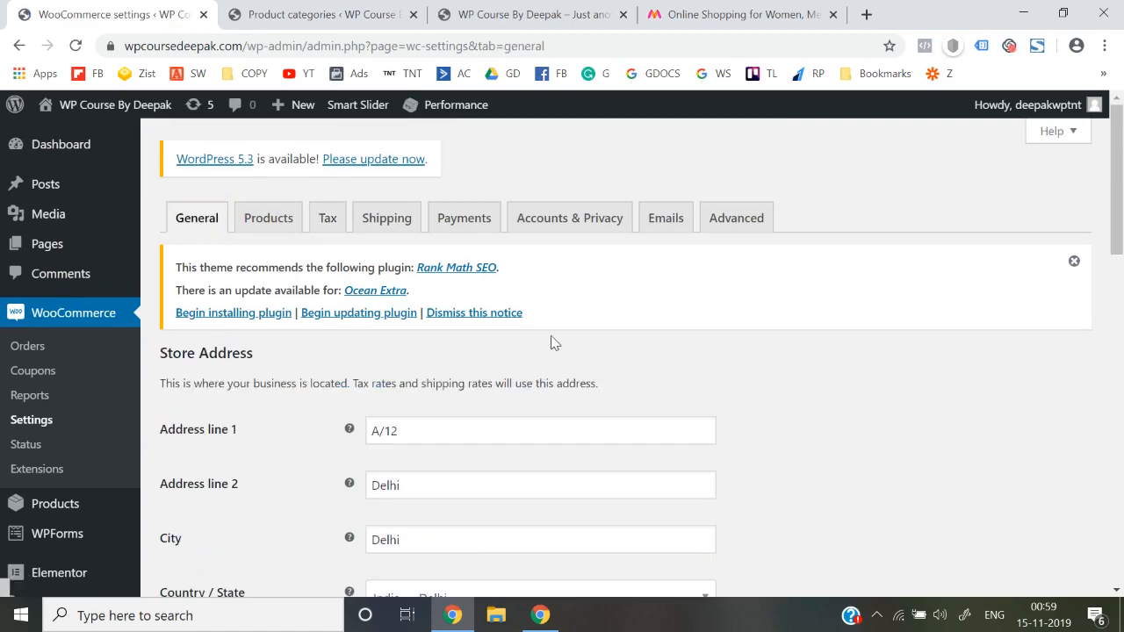
scroll(555, 343, down, 3)
scroll(554, 342, down, 2)
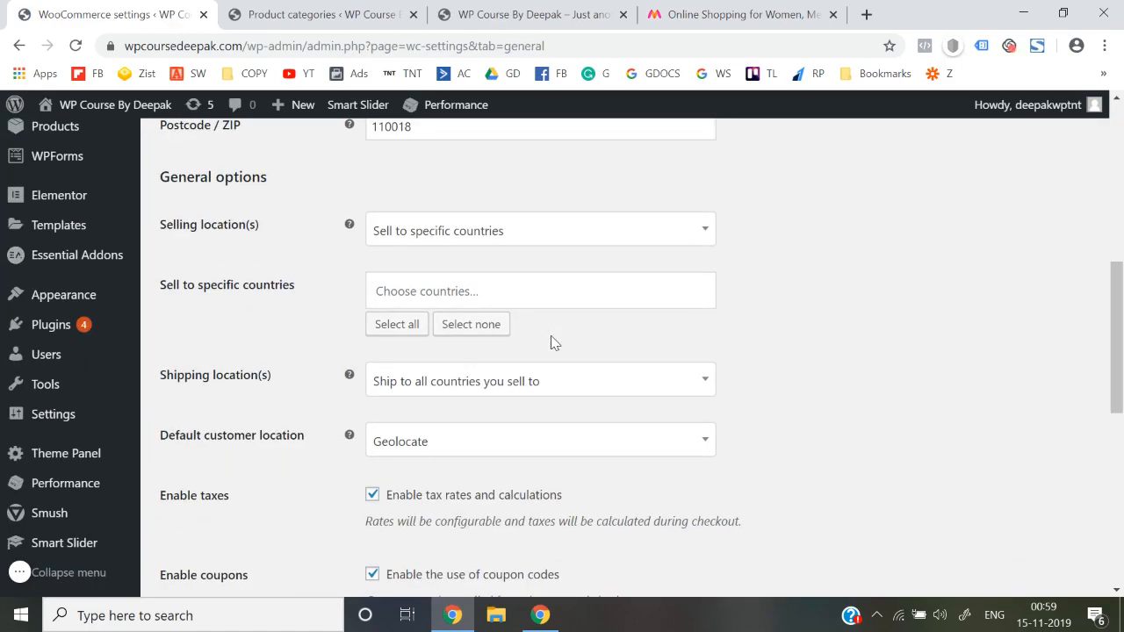
scroll(554, 343, down, 1)
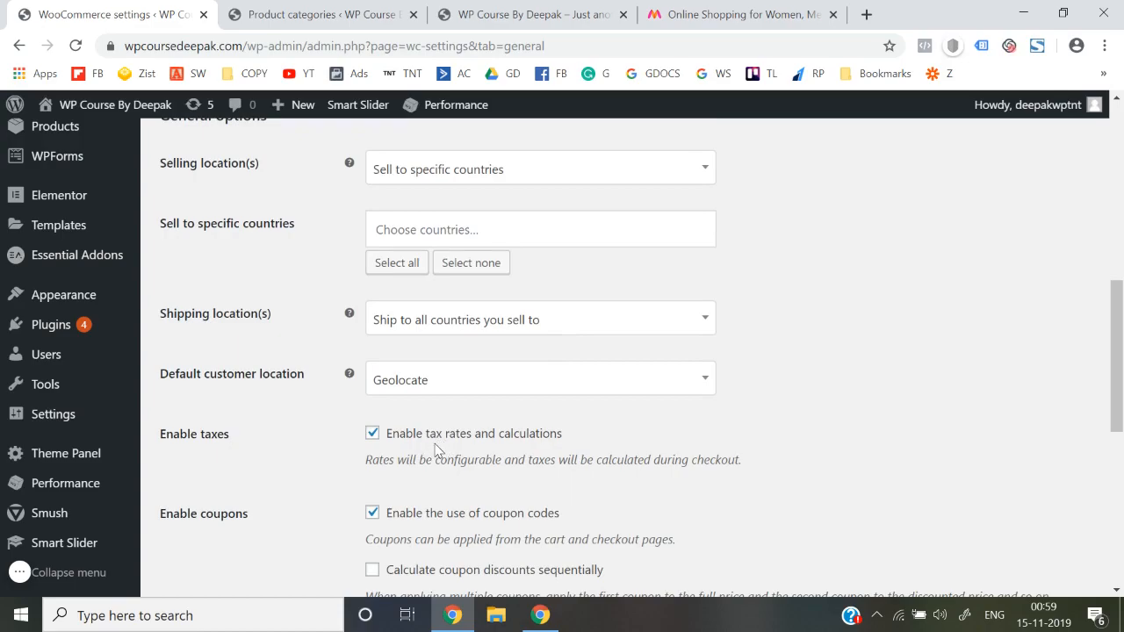
scroll(435, 448, down, 1)
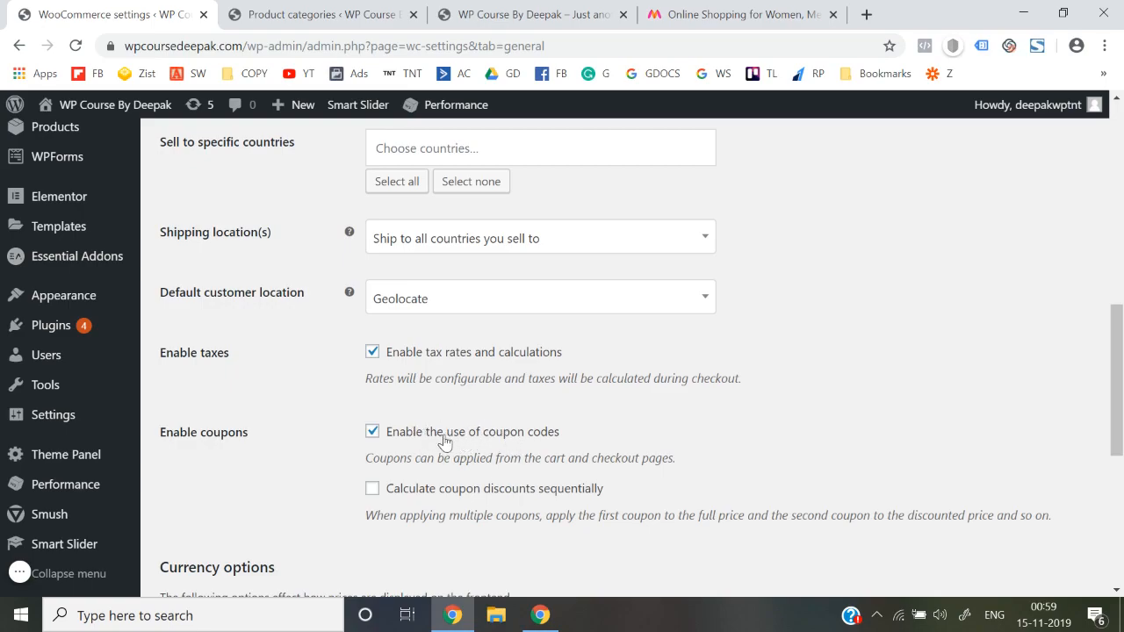
scroll(447, 436, down, 3)
scroll(457, 439, up, 10)
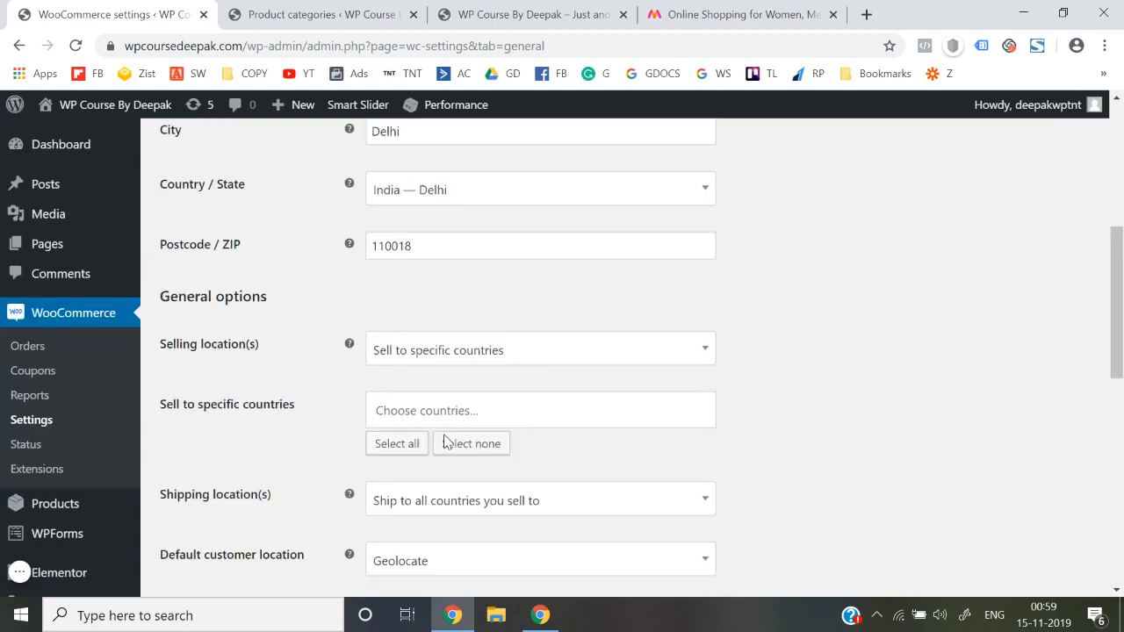
- Reopen the tax settings and examine how prices are entered and which addresses tax can be based on
click(328, 229)
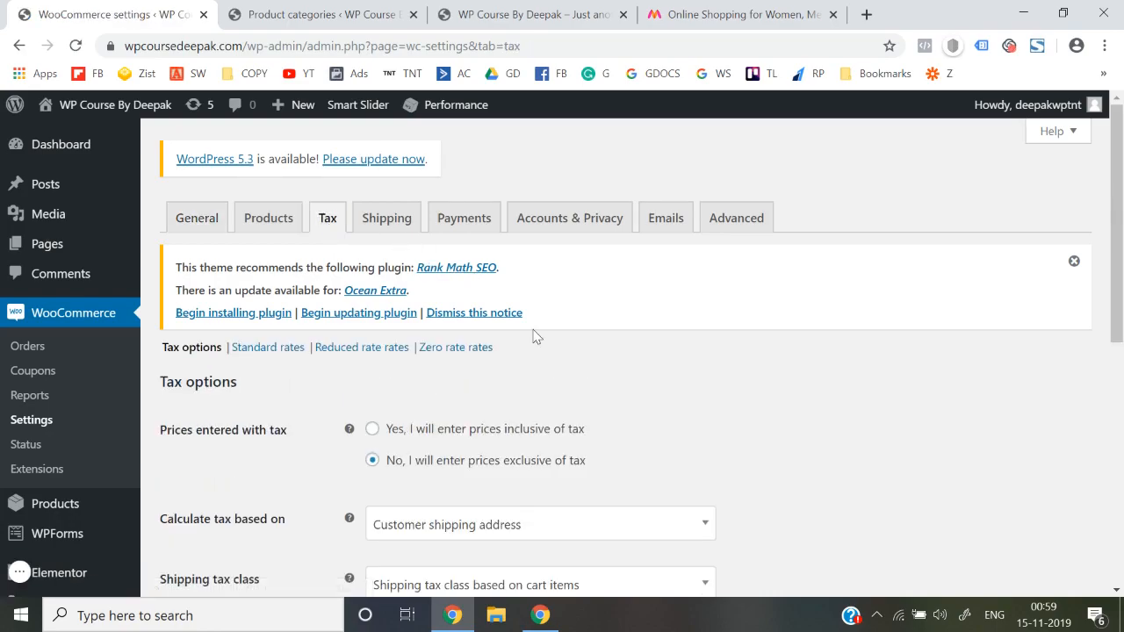
scroll(594, 389, down, 2)
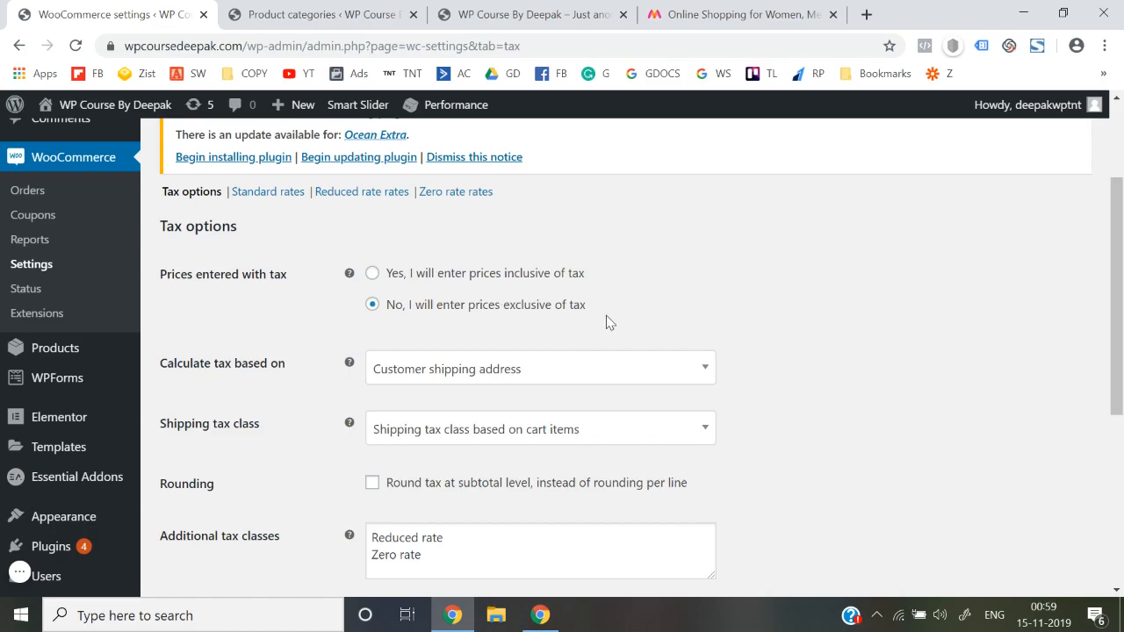
scroll(606, 316, down, 1)
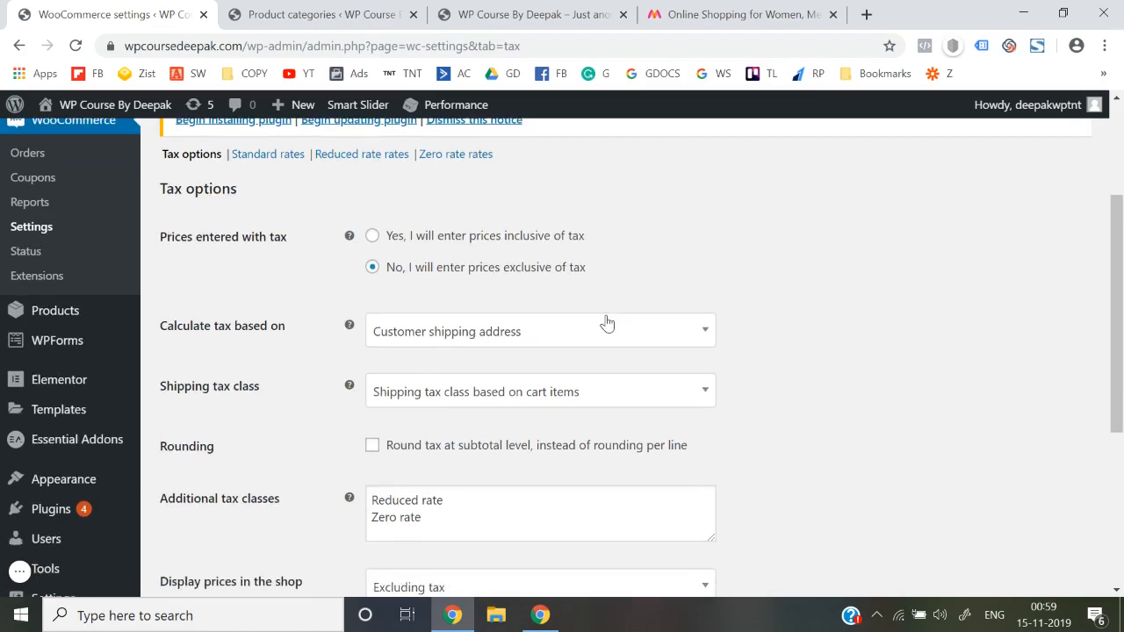
scroll(547, 354, down, 1)
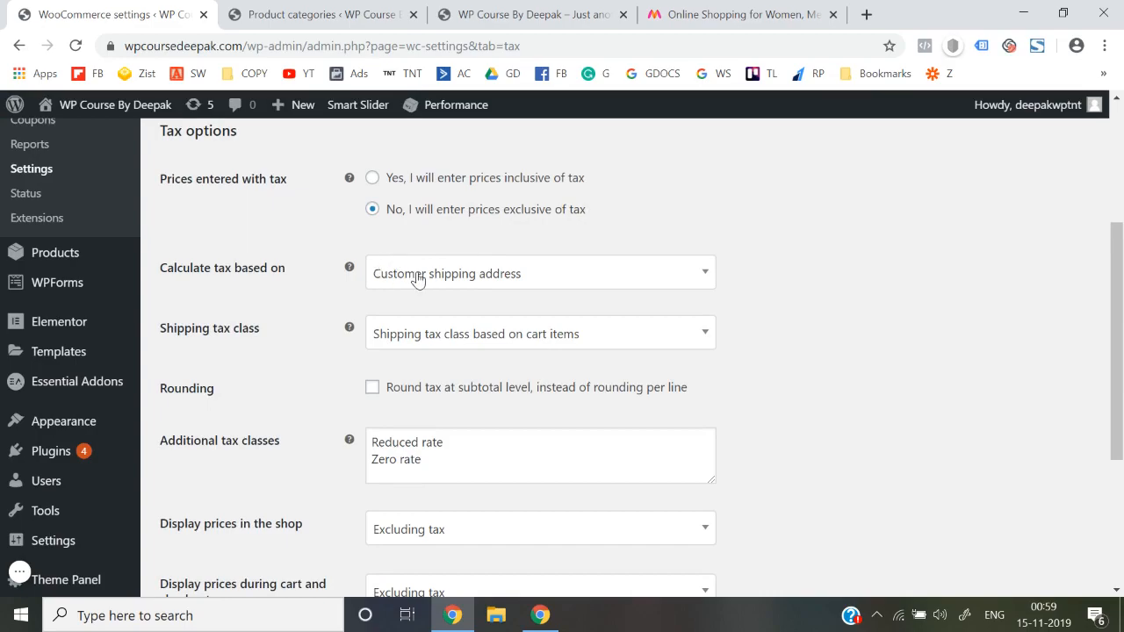
click(418, 277)
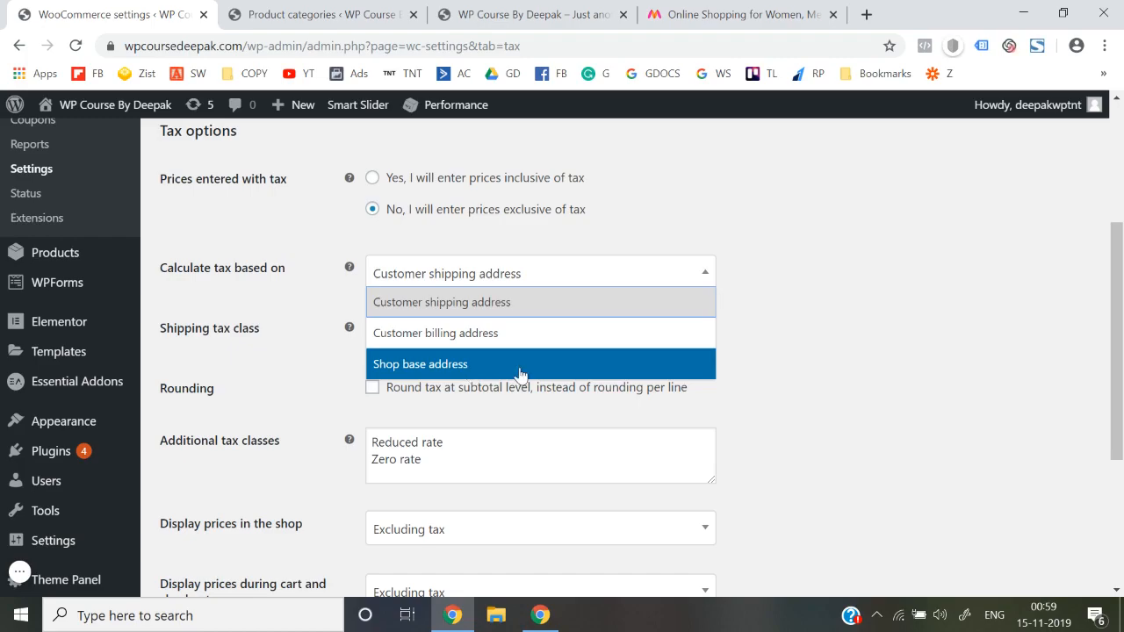
click(793, 401)
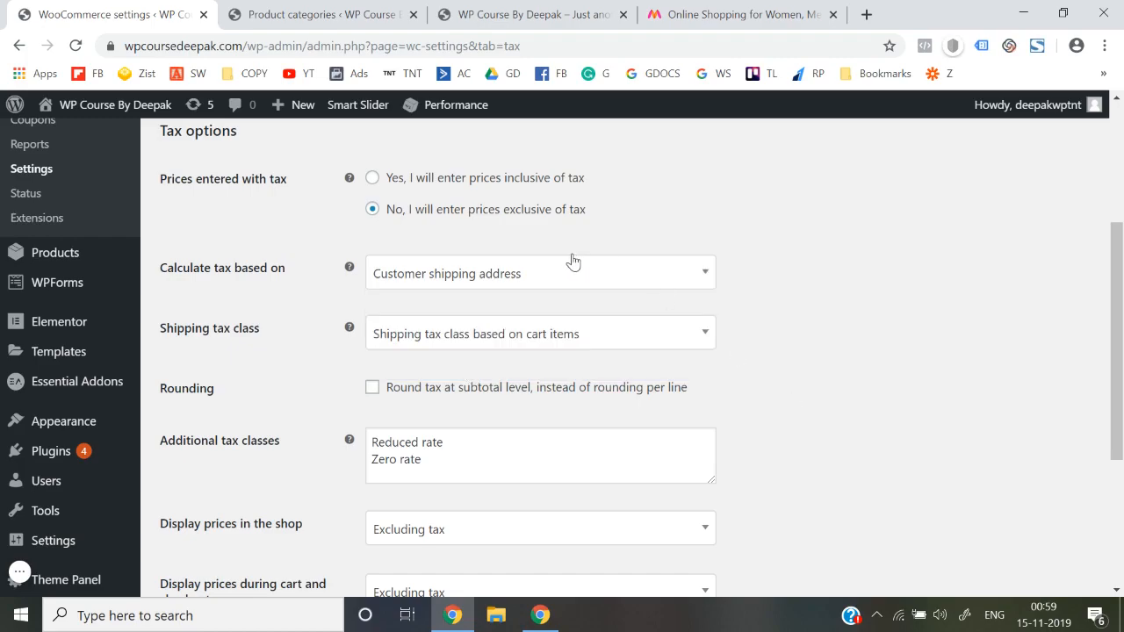
- Set the shipping tax class to Standard in the tax options
scroll(634, 345, down, 1)
click(566, 323)
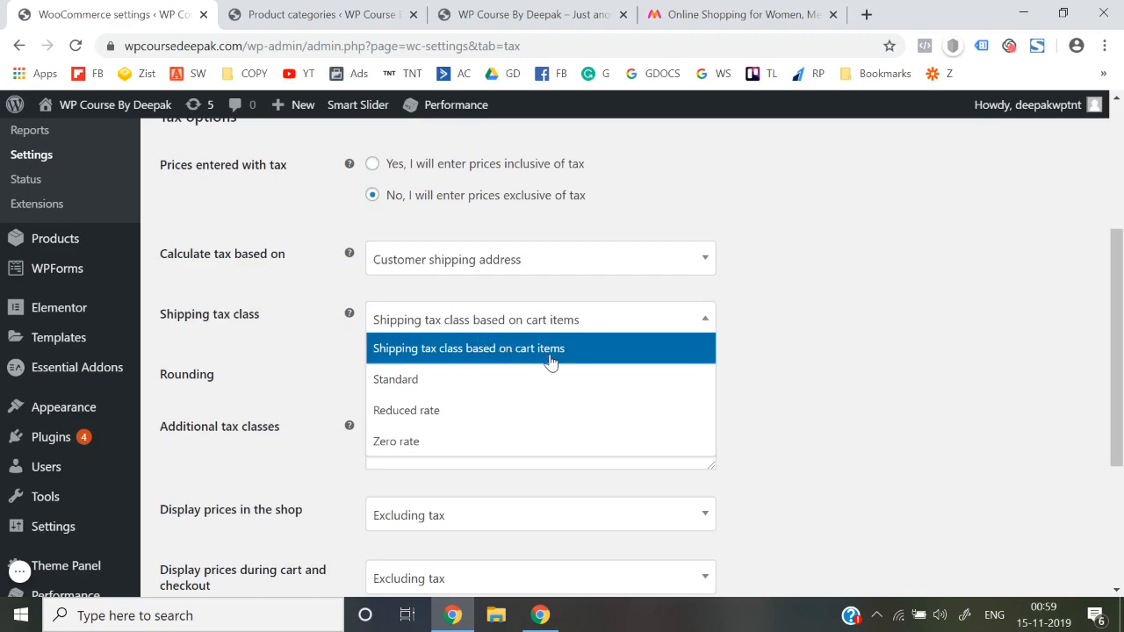
click(463, 388)
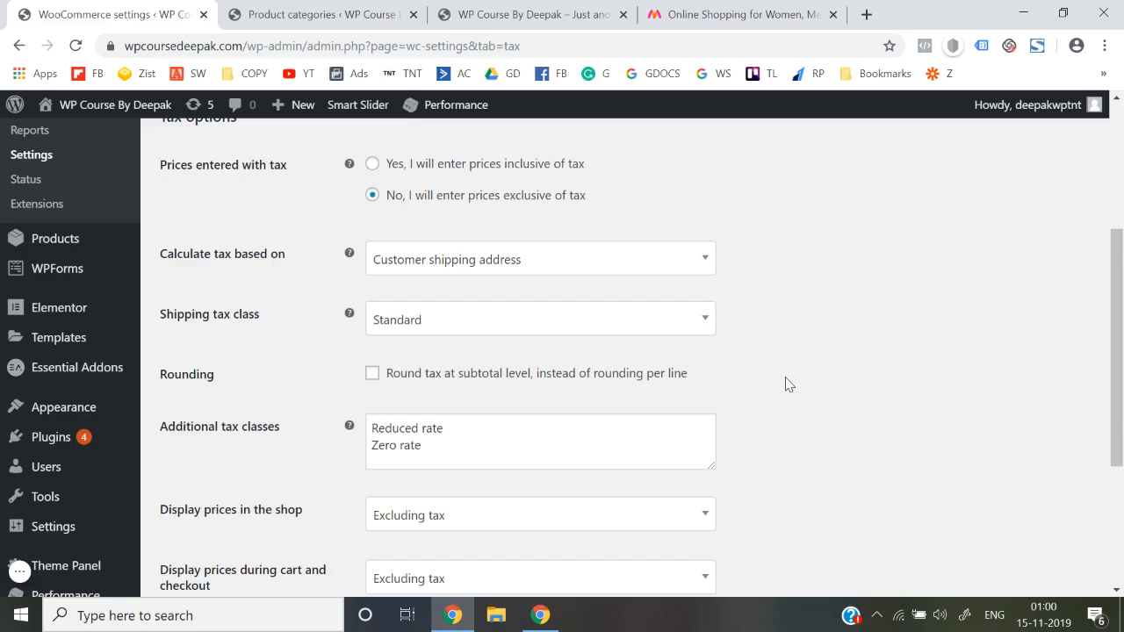
- Try Reduced rate and Zero rate as the shipping tax class, and switch it back to Standard
click(642, 329)
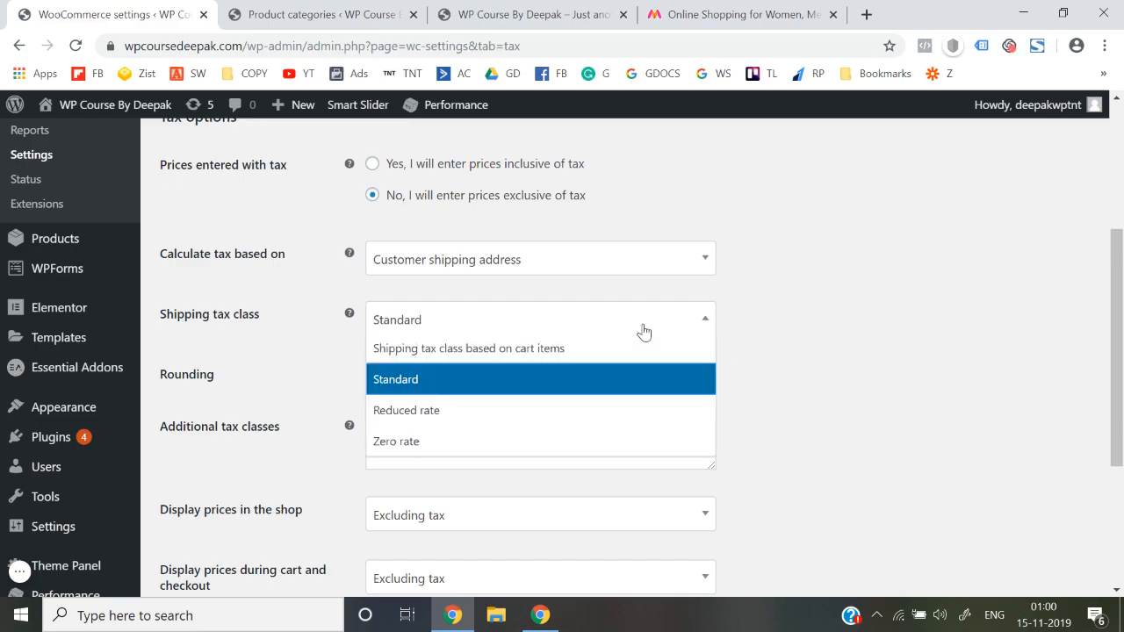
click(501, 414)
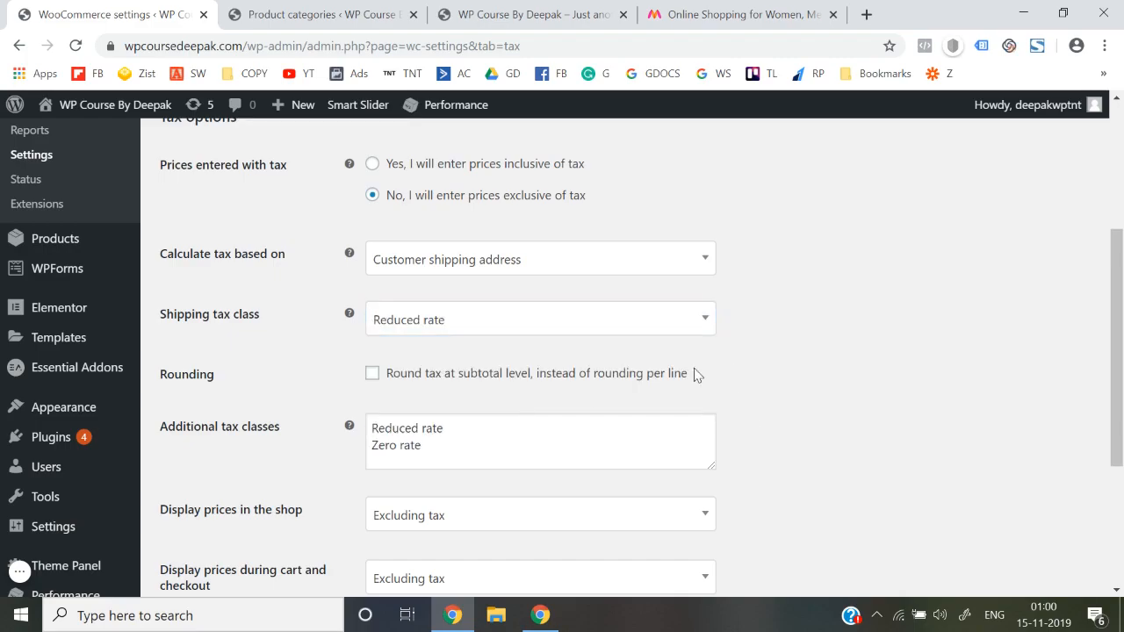
click(606, 330)
click(484, 452)
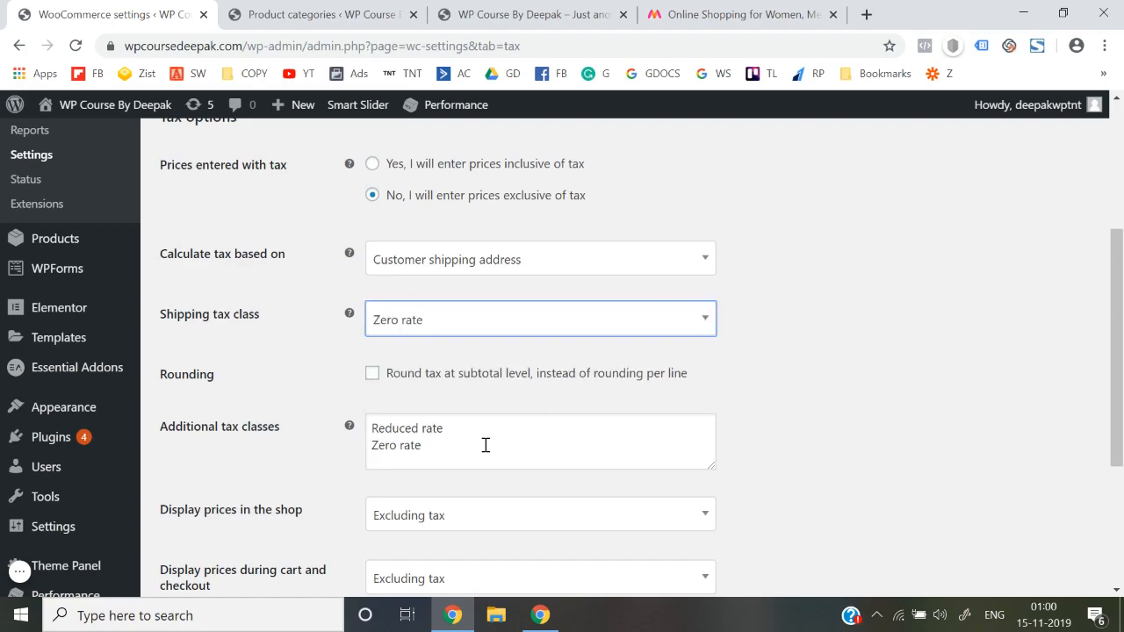
click(530, 330)
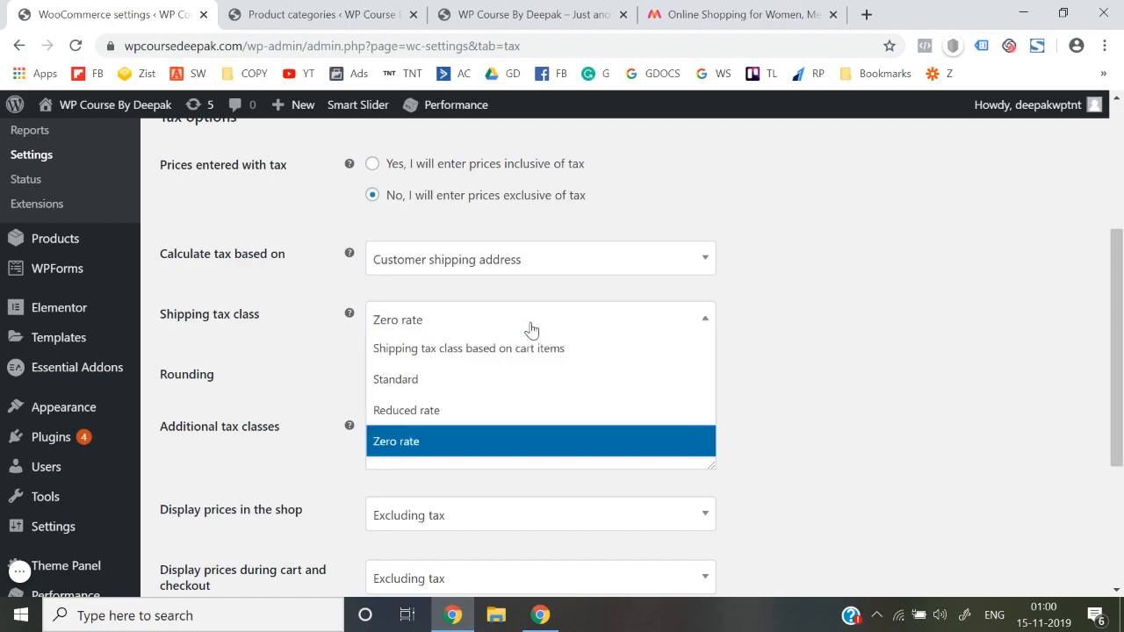
click(426, 396)
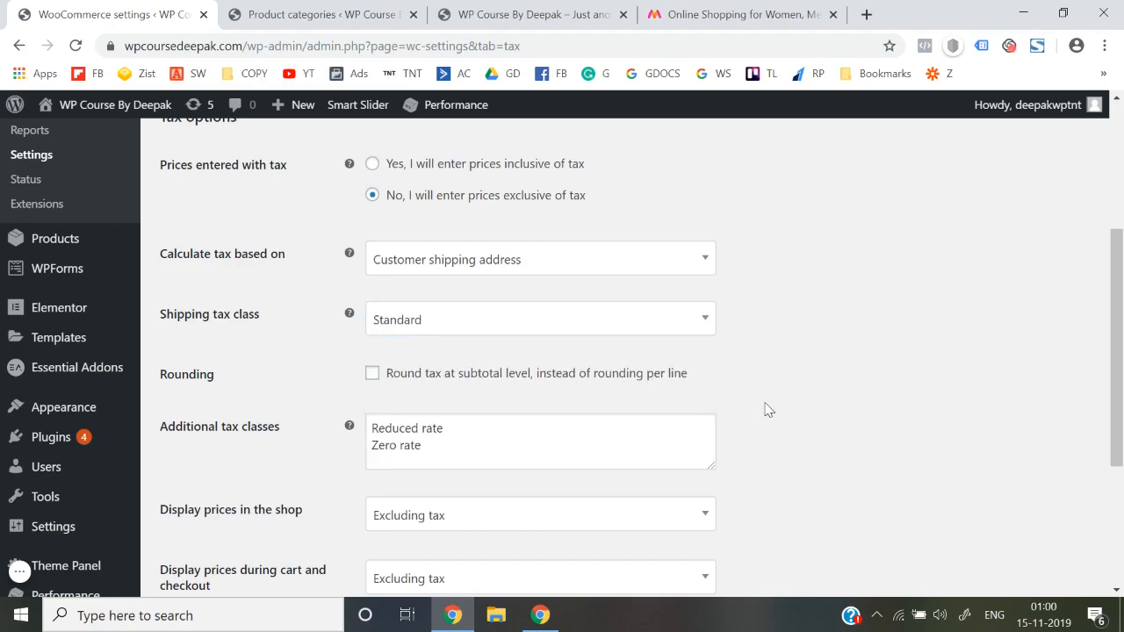
click(581, 322)
click(487, 382)
click(578, 320)
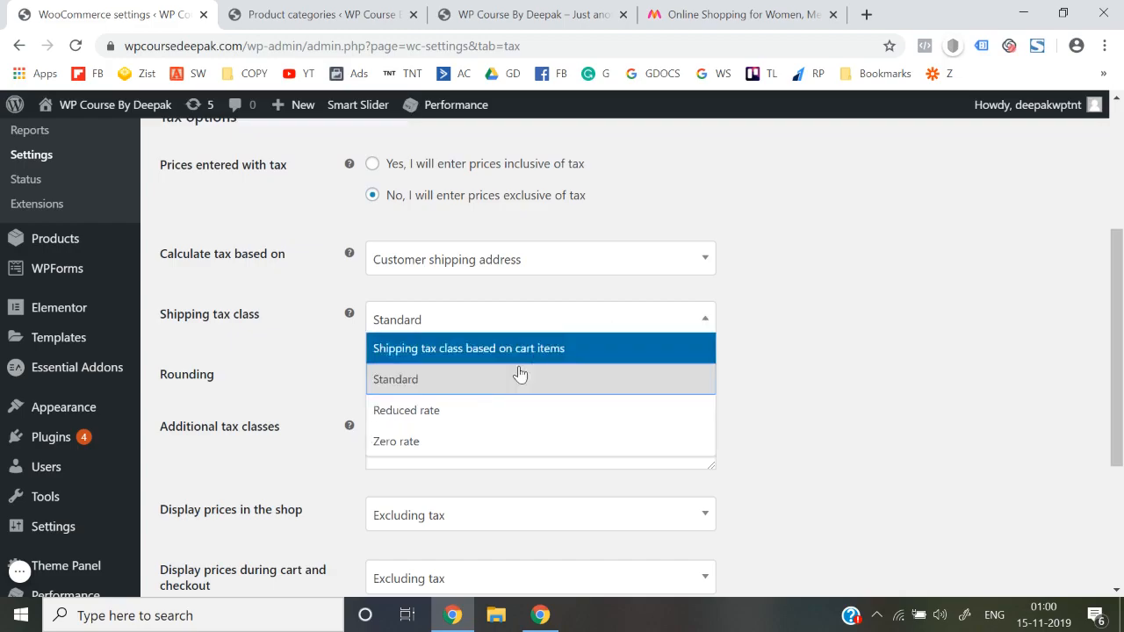
click(446, 389)
- Display shop prices excluding tax and cart and checkout prices including tax, and save the tax settings
scroll(741, 427, down, 2)
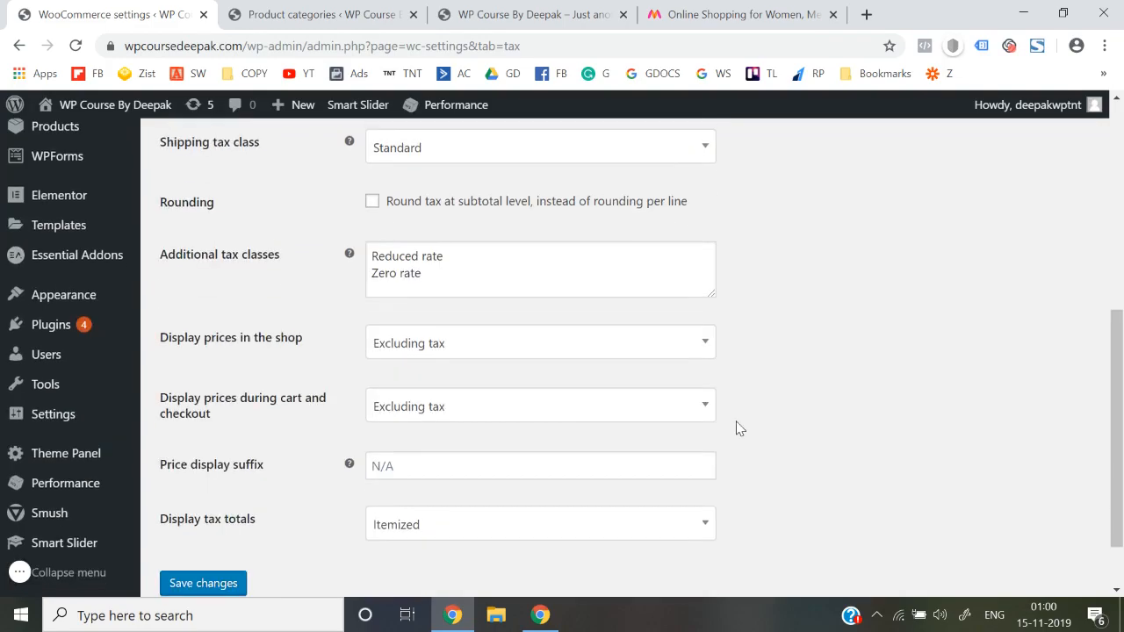
click(477, 341)
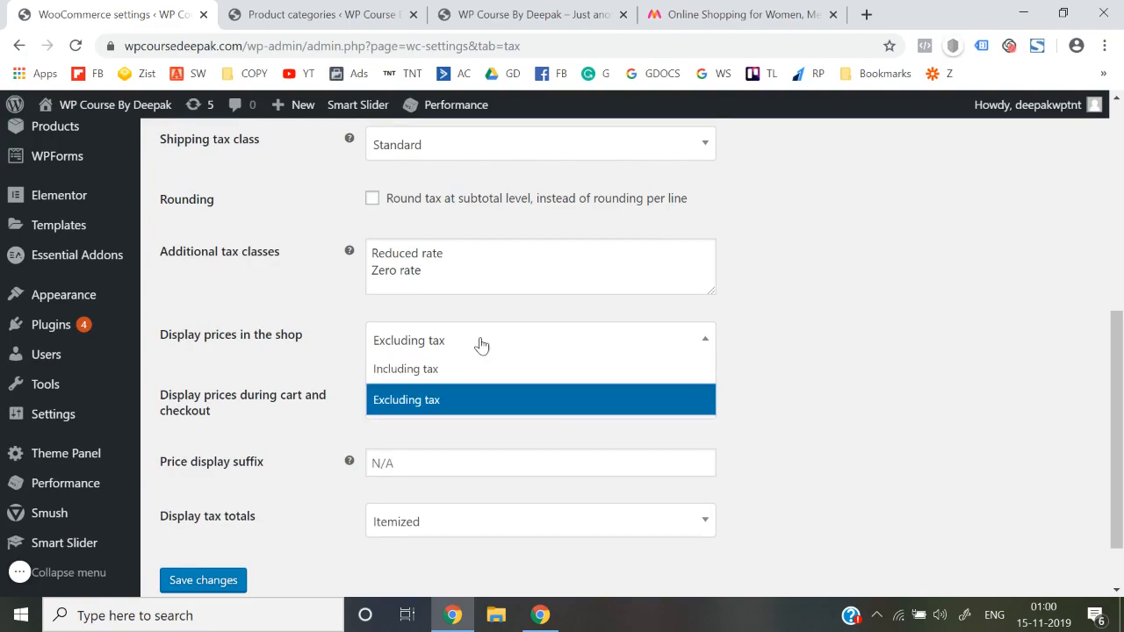
click(447, 406)
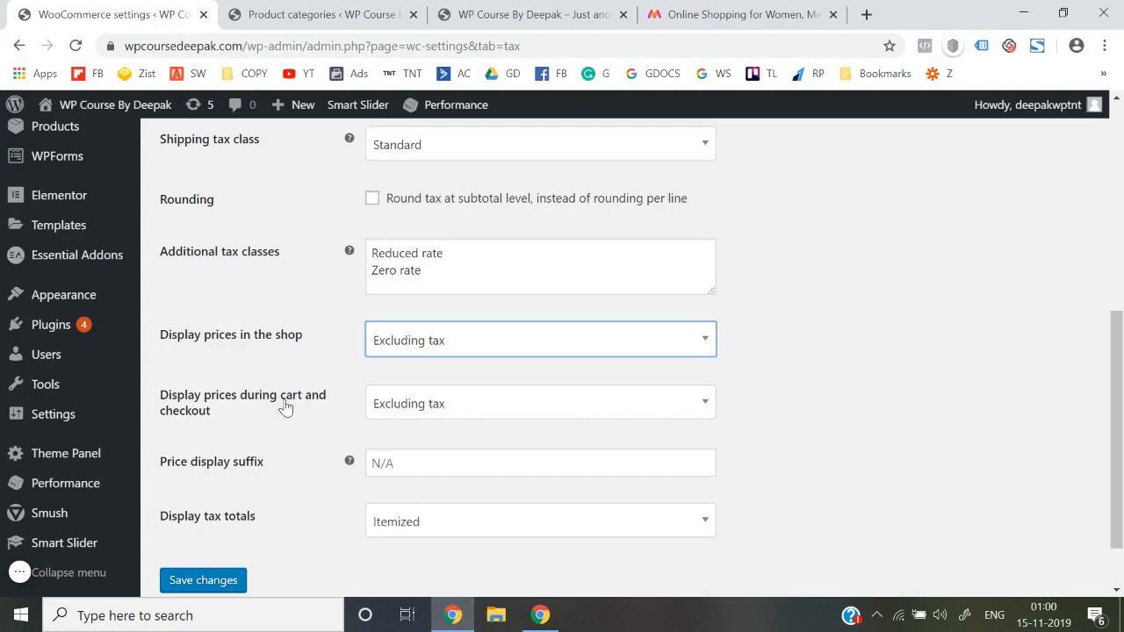
click(424, 411)
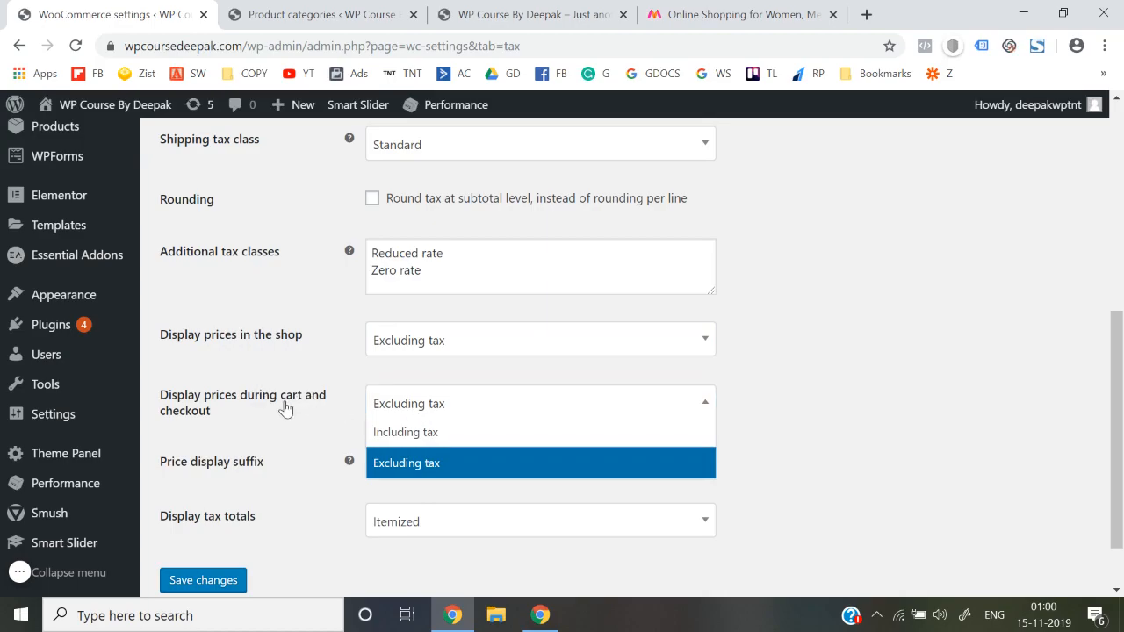
click(397, 435)
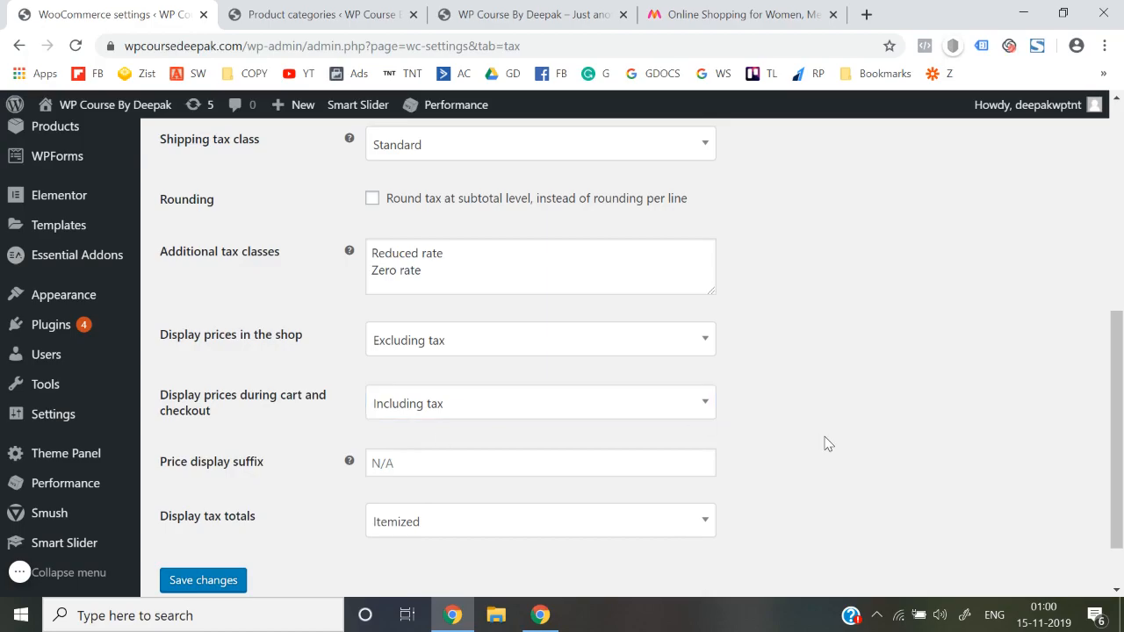
scroll(825, 444, down, 1)
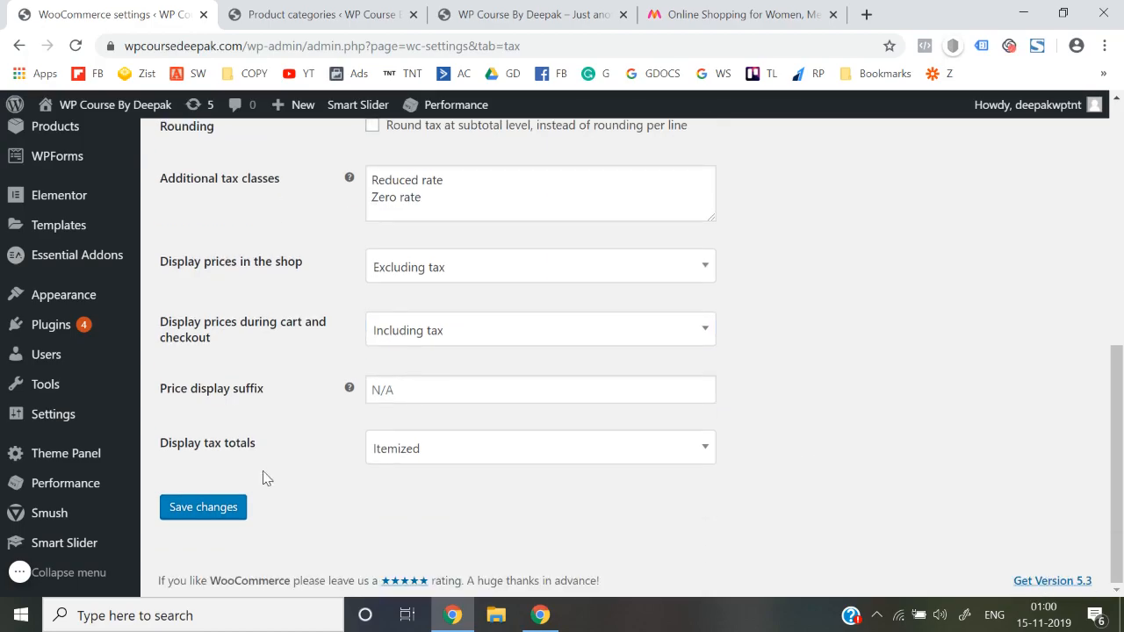
click(206, 510)
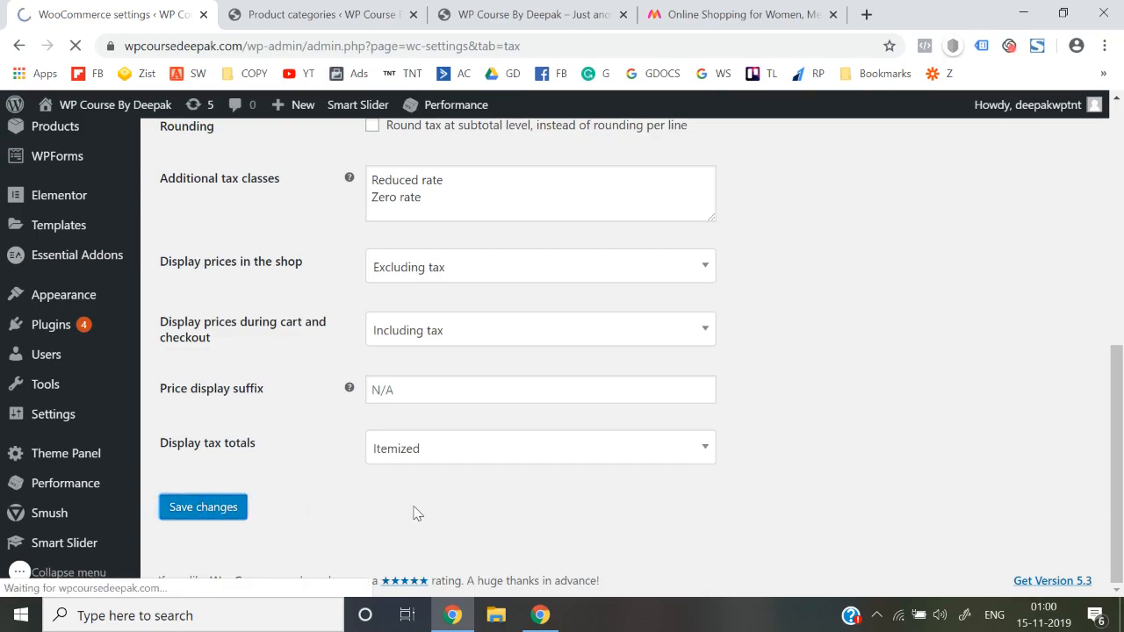
- Set tax totals to display as a single total and save the tax settings
click(408, 454)
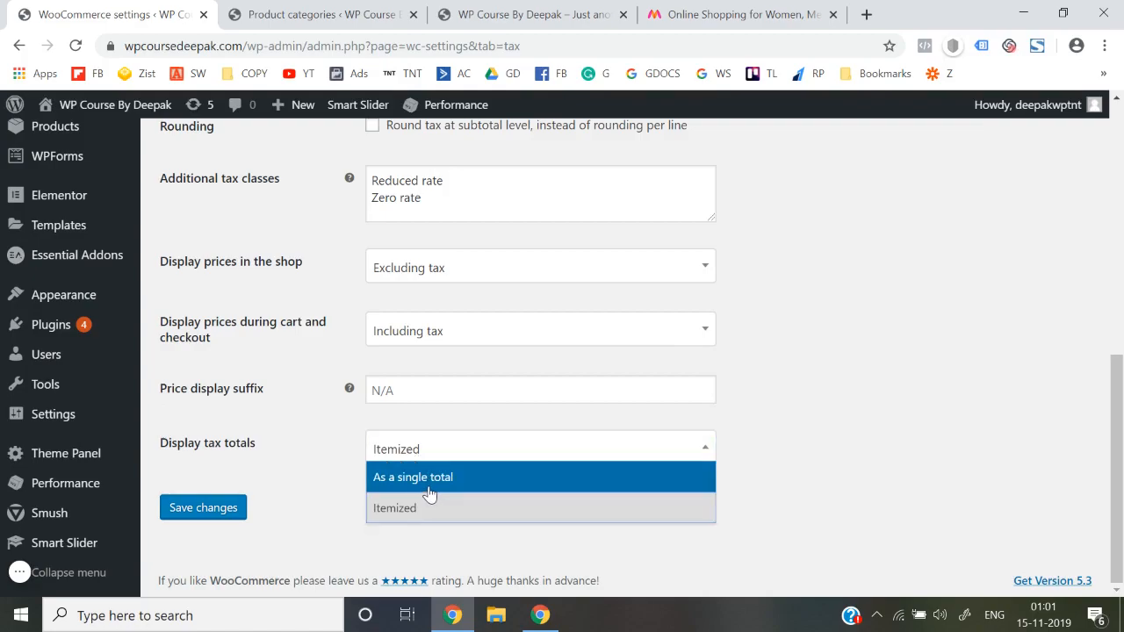
click(428, 486)
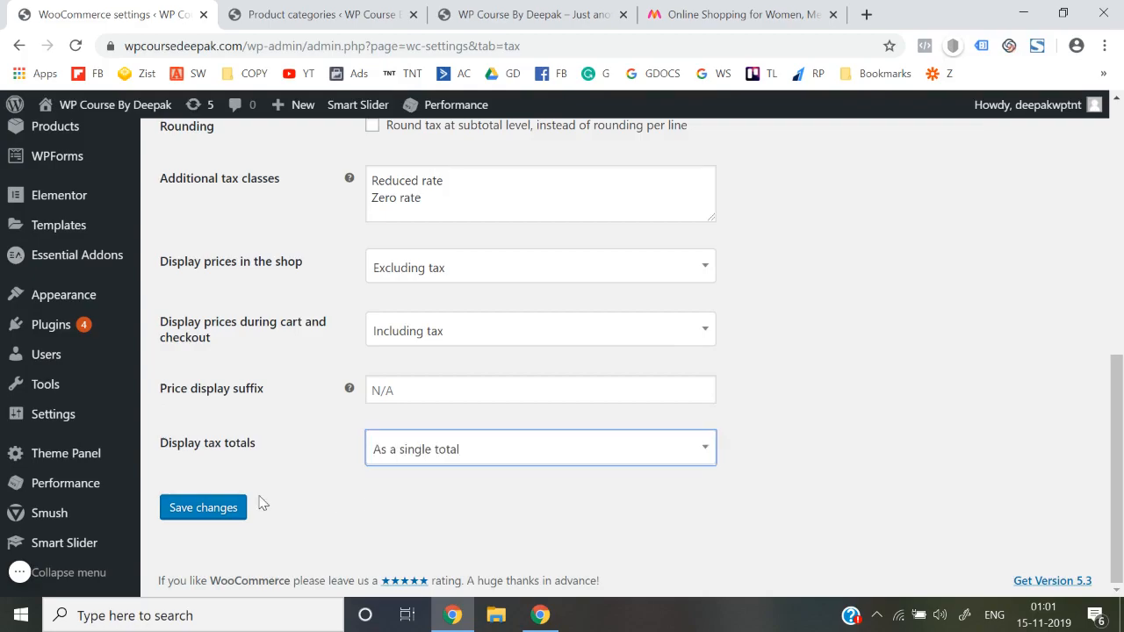
click(223, 505)
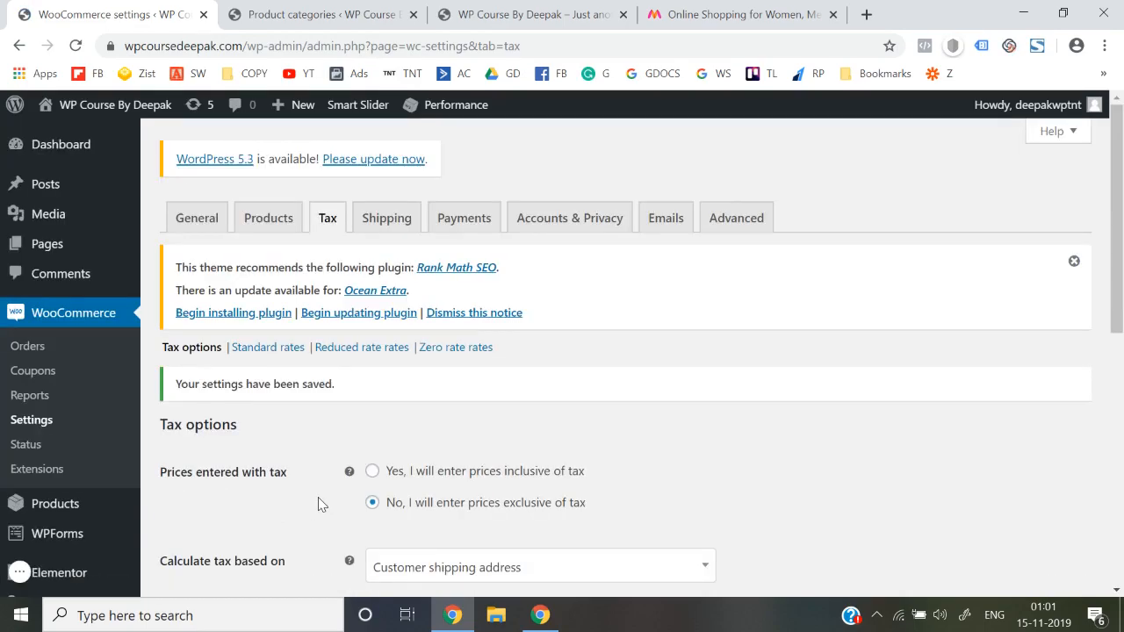
- Open the standard tax rates and clear the rate percentage in the tax rate row
click(268, 348)
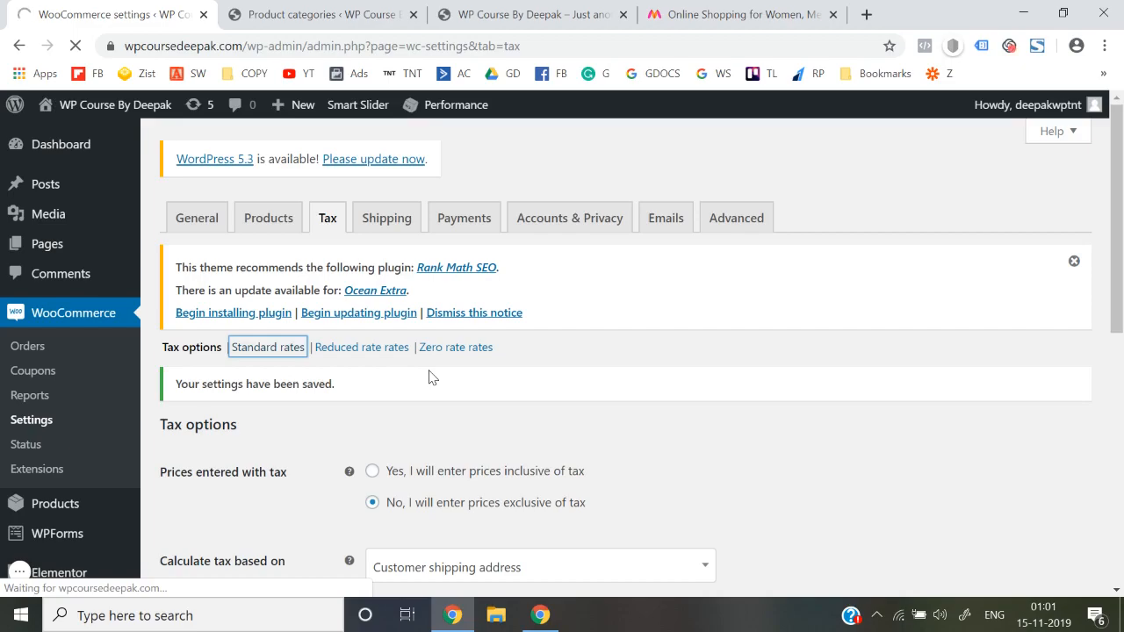
scroll(430, 372, down, 2)
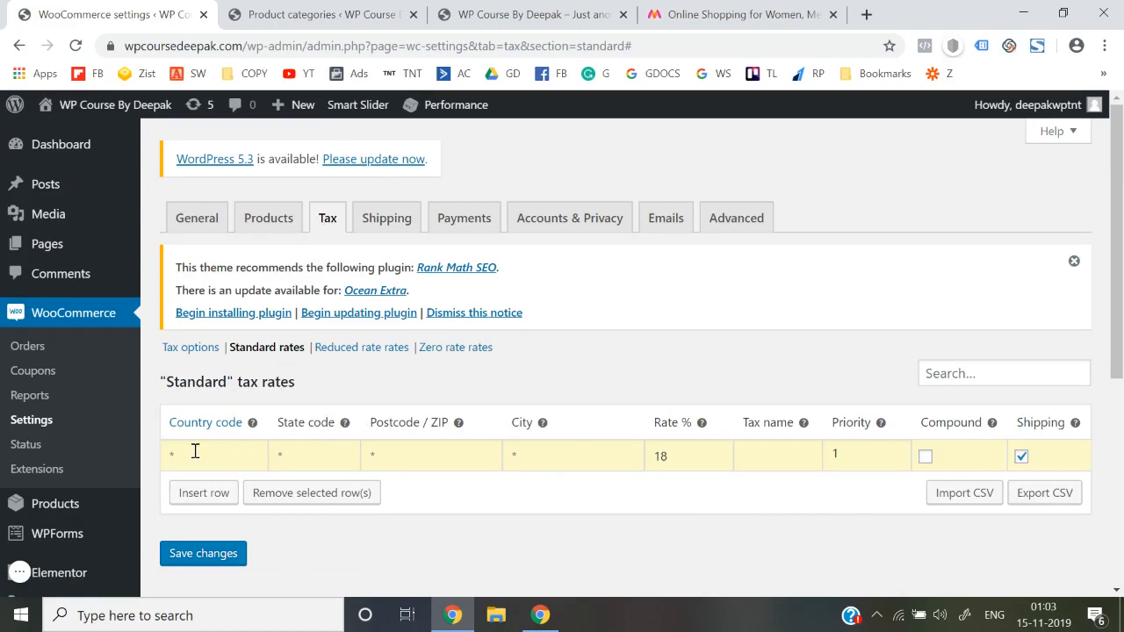
click(679, 454)
key(BackSpace)
key(BackSpace)
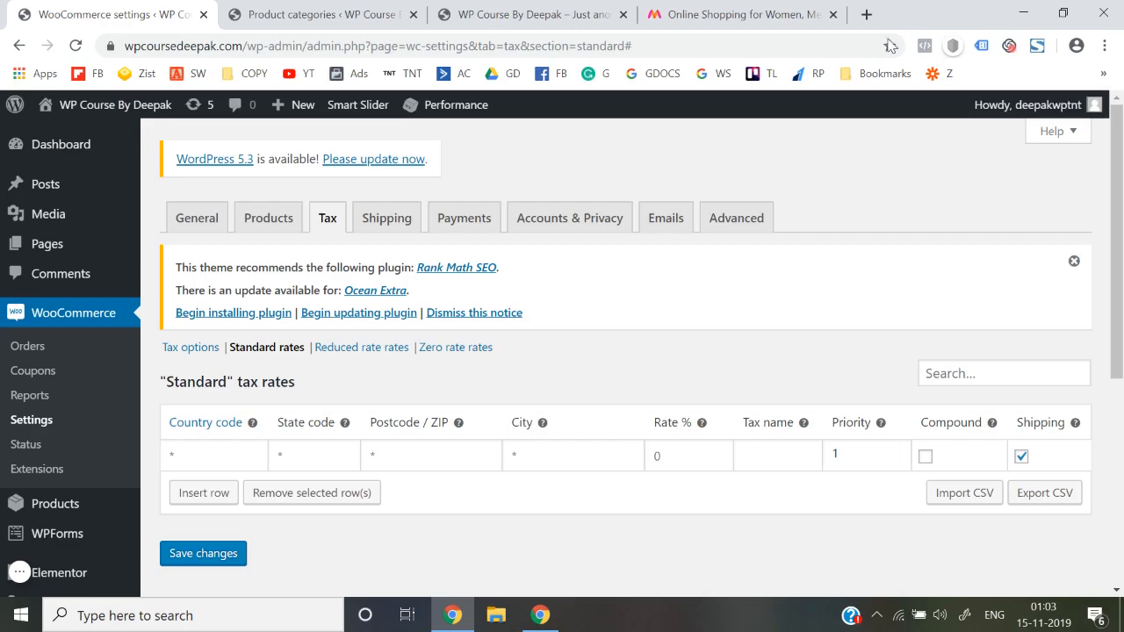
- Search the web in a new browser tab for "gst woocommerce tax rate csv file"
click(871, 15)
text(gst wo)
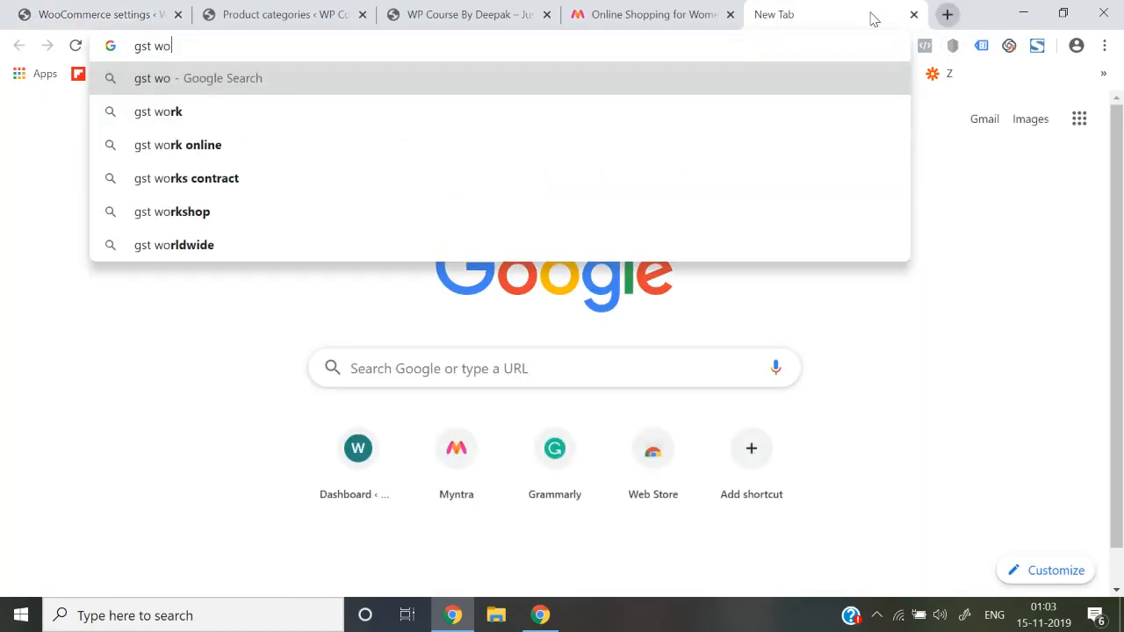
text(ocom)
key(BackSpace)
text(ommerce)
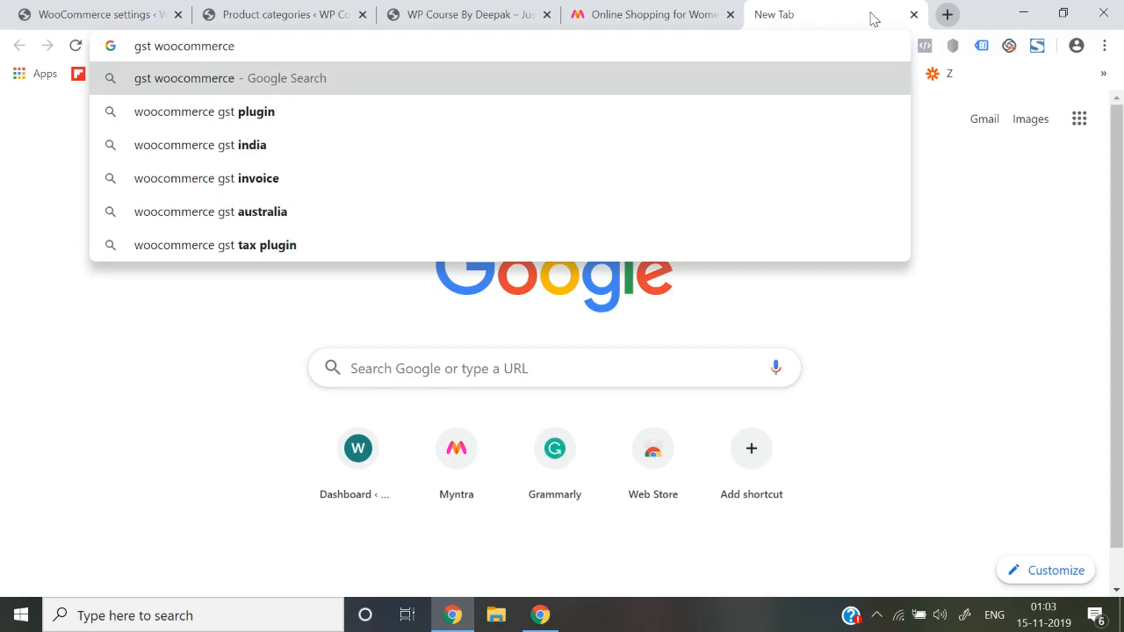
text( tax rate c)
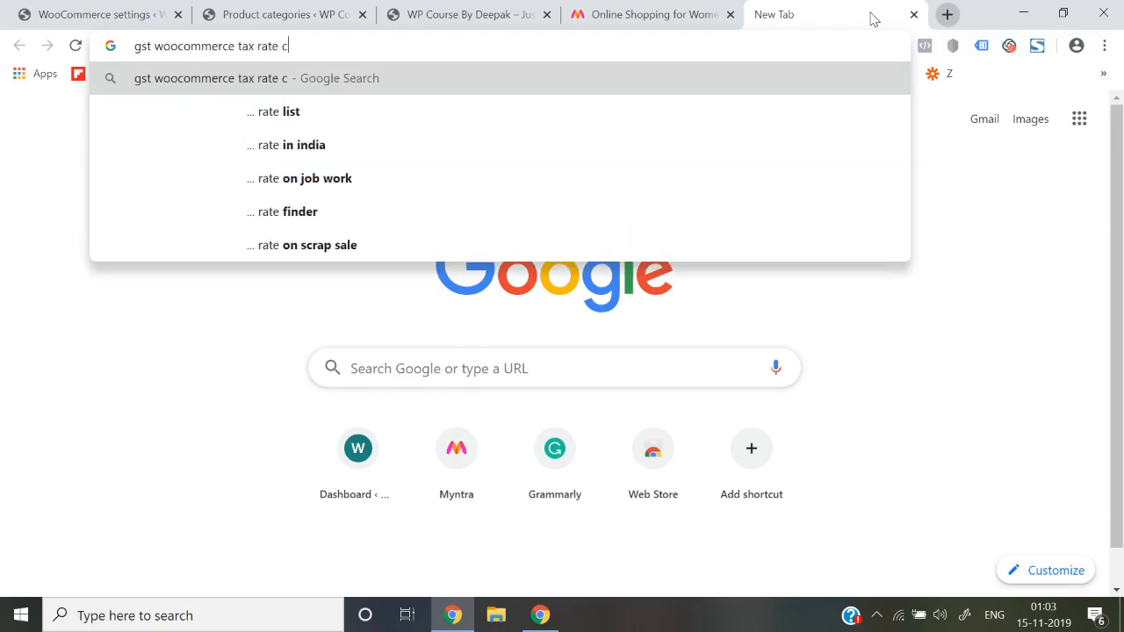
text(sv file)
key(Return)
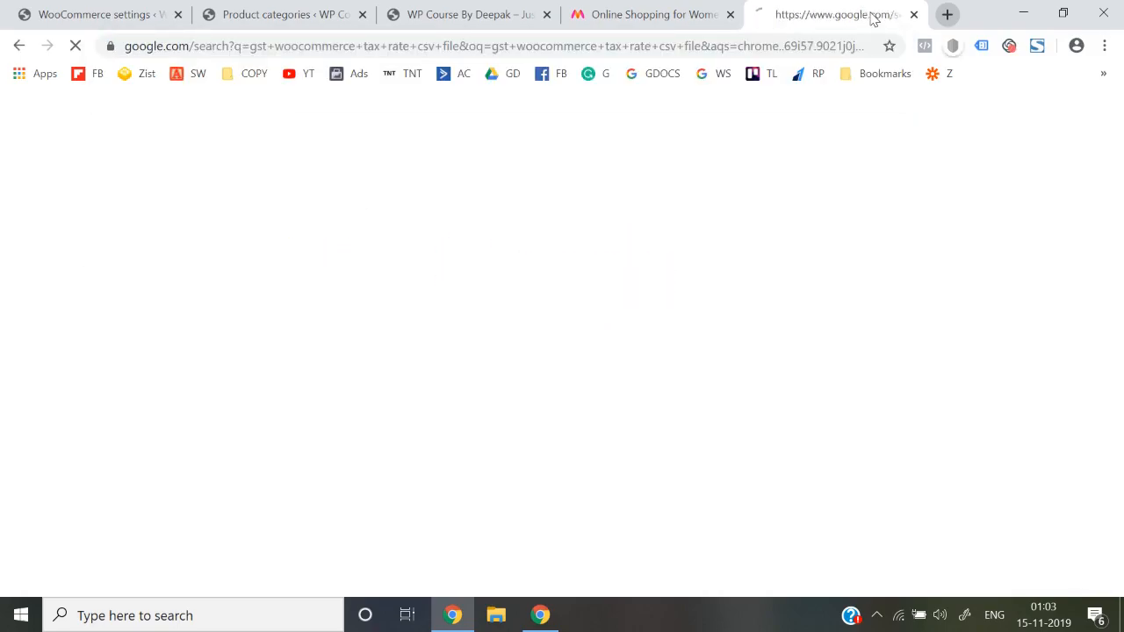
- Download gst_woocommerce_tax_rates.csv from the kraftpixel.com GST India guide for WooCommerce, and close that page
scroll(606, 334, down, 3)
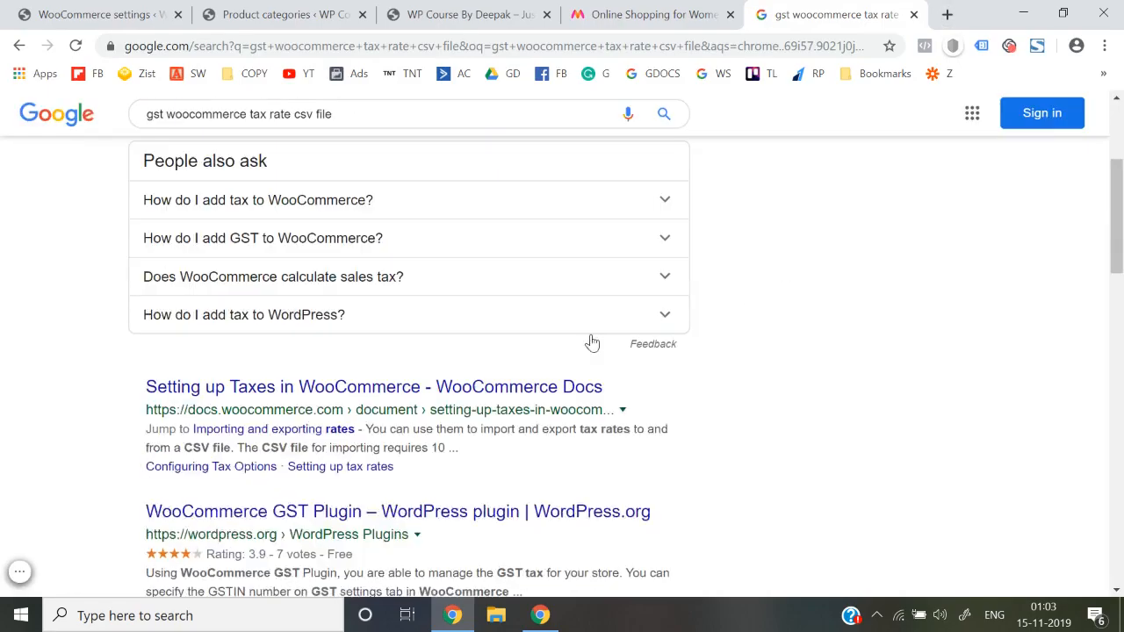
right_click(593, 341)
click(120, 344)
scroll(122, 343, down, 2)
scroll(120, 343, up, 5)
click(254, 255)
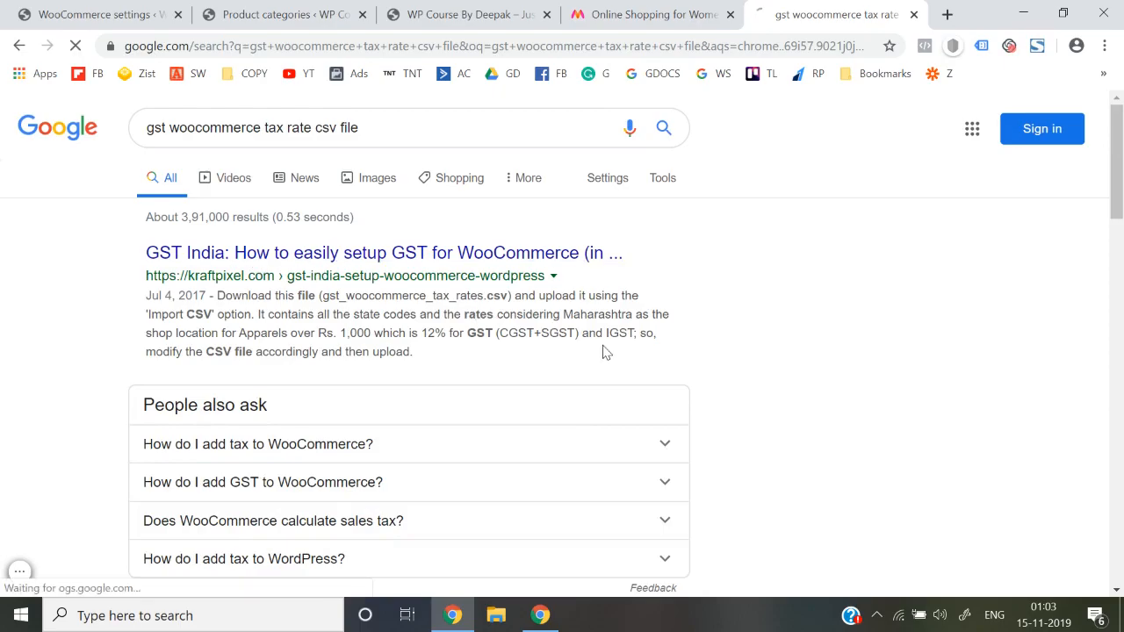
scroll(603, 351, down, 6)
scroll(603, 351, down, 20)
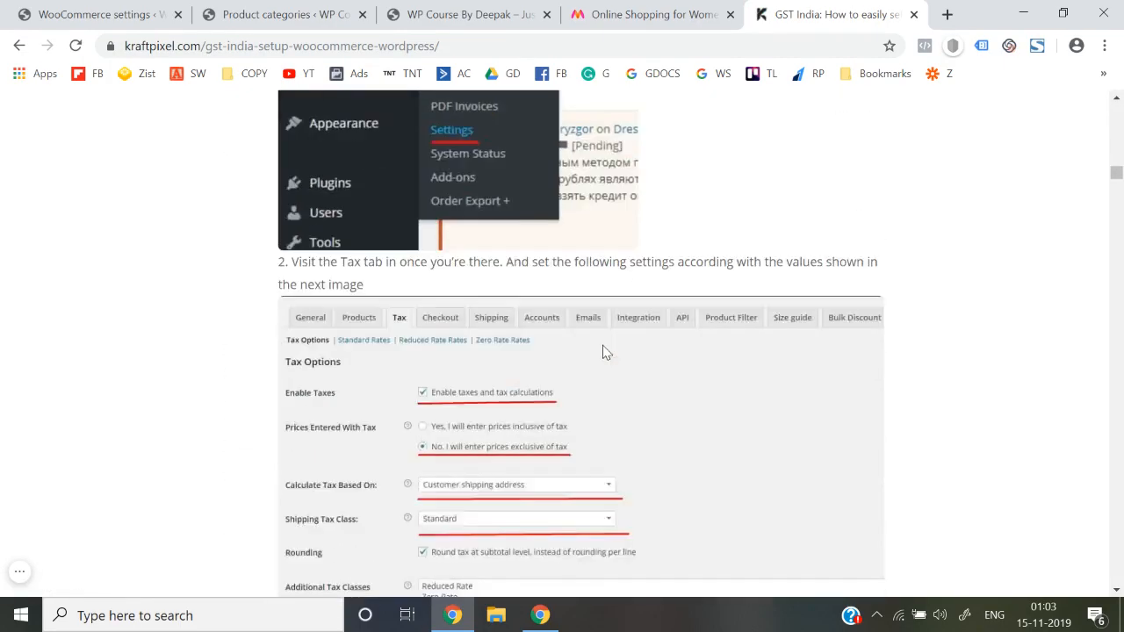
scroll(603, 351, down, 1)
scroll(602, 351, up, 2)
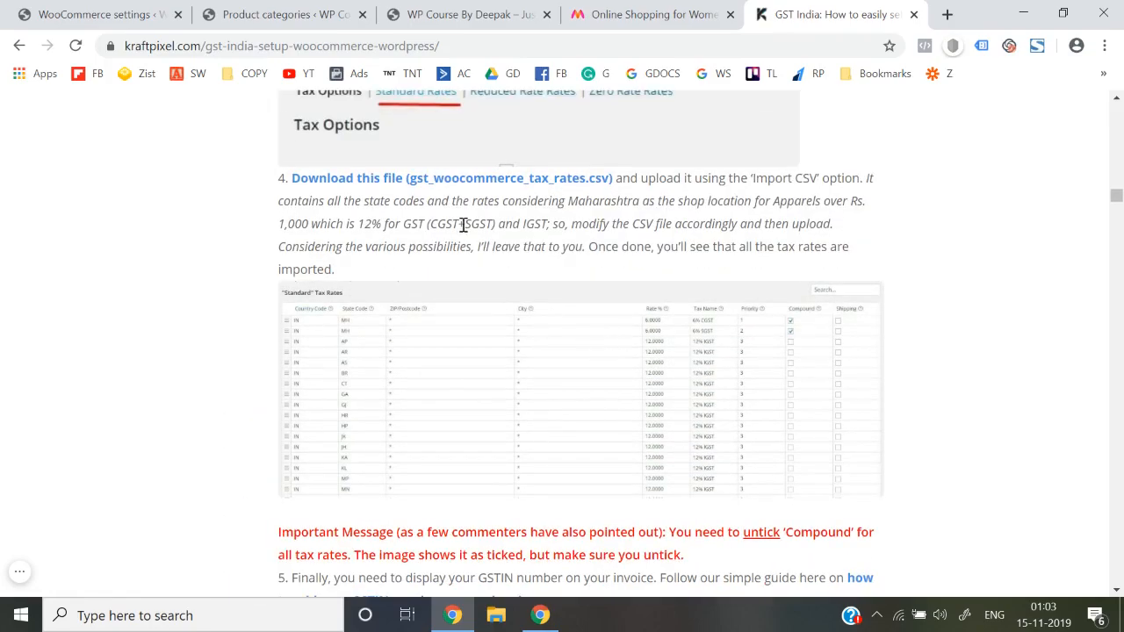
click(463, 180)
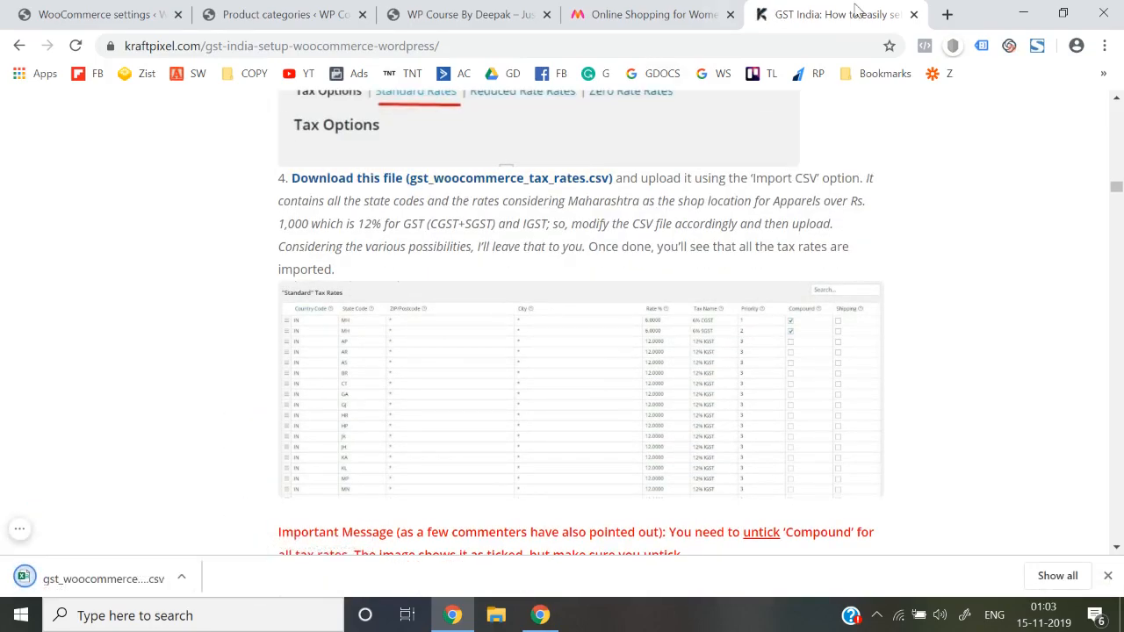
click(914, 15)
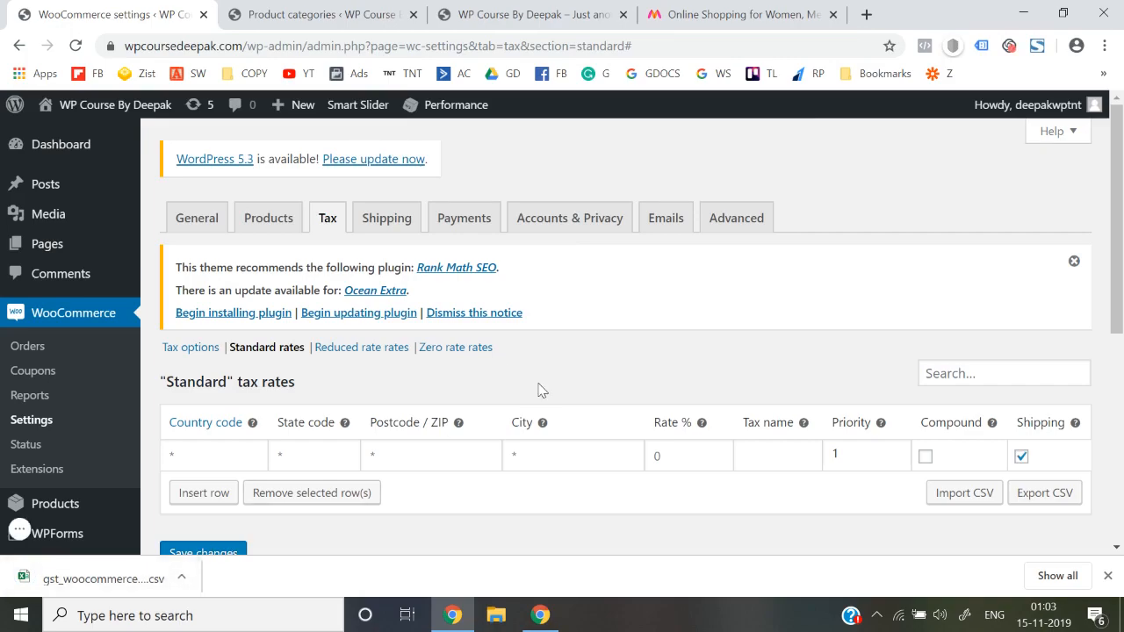
- Open the CSV import form for the standard tax rates, discarding the unsaved changes to the rate row
scroll(167, 514, down, 1)
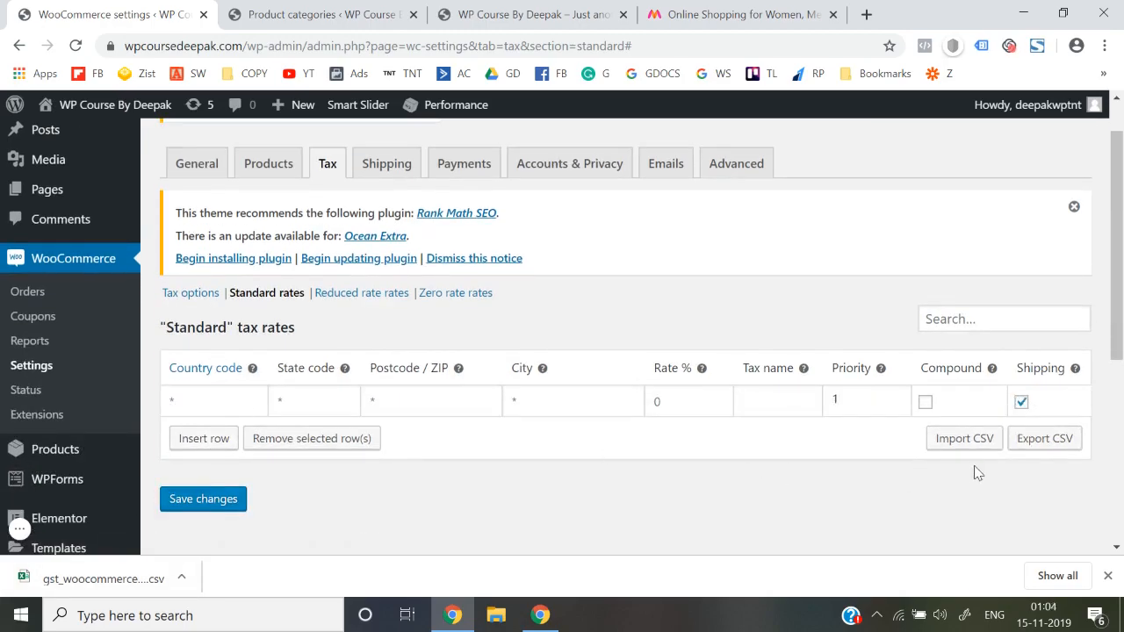
click(980, 445)
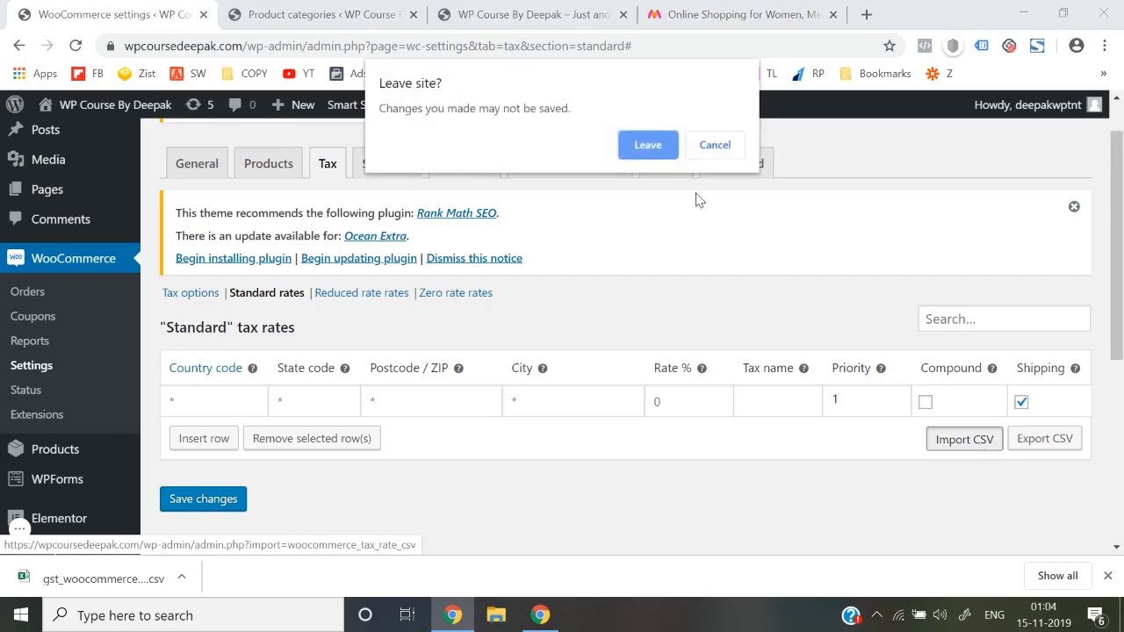
click(650, 147)
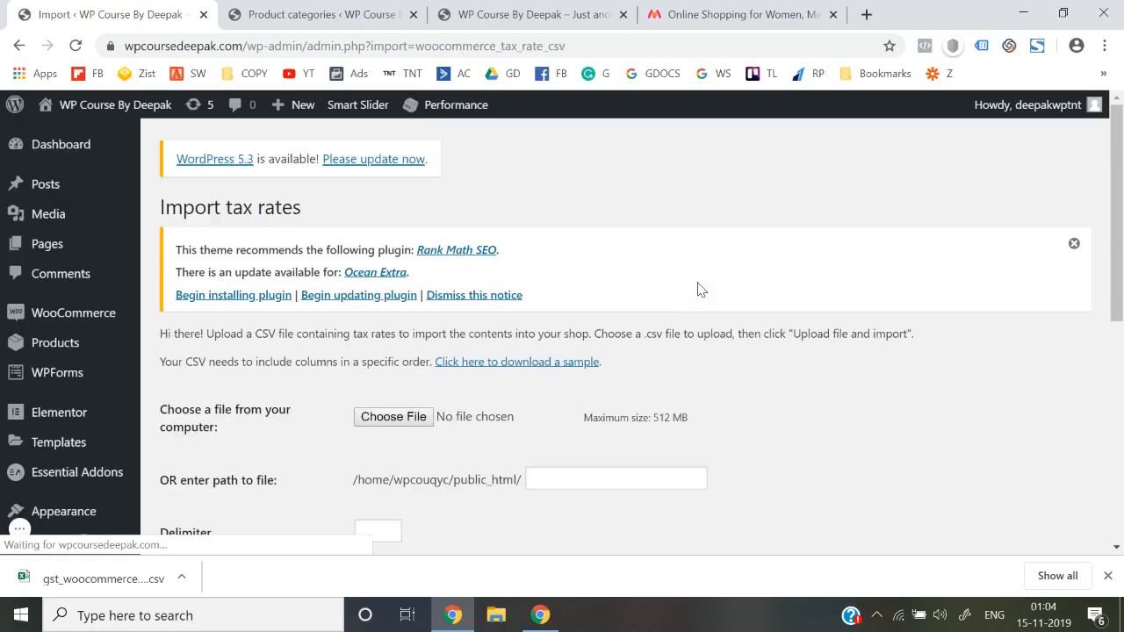
scroll(700, 290, down, 2)
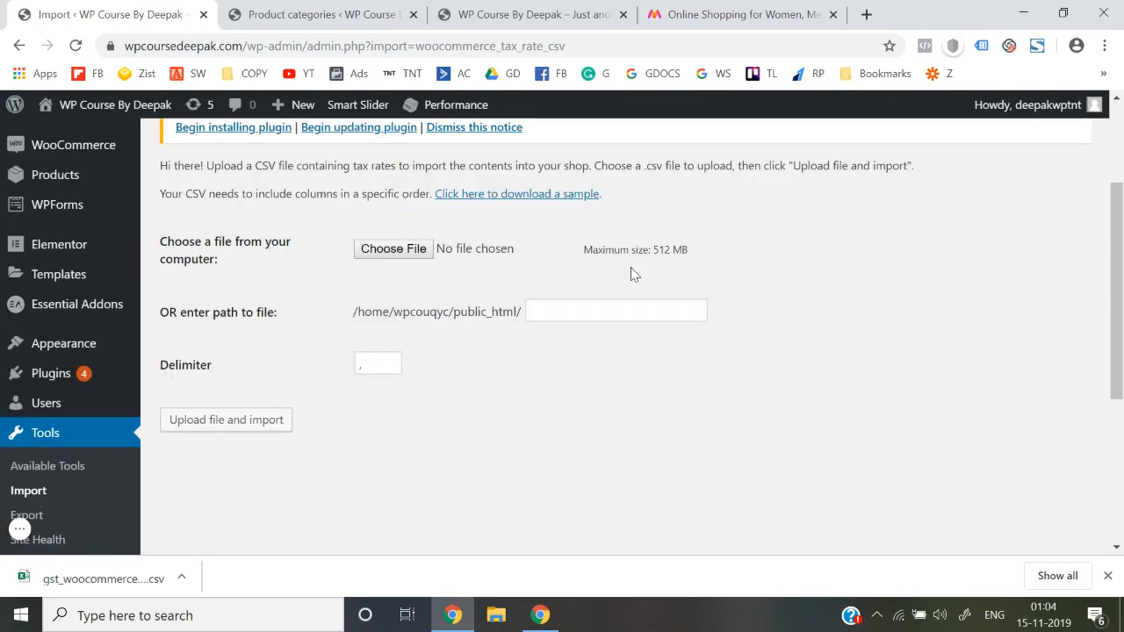
- Upload the downloaded GST WooCommerce tax rates CSV from the Downloads folder and import it
click(414, 252)
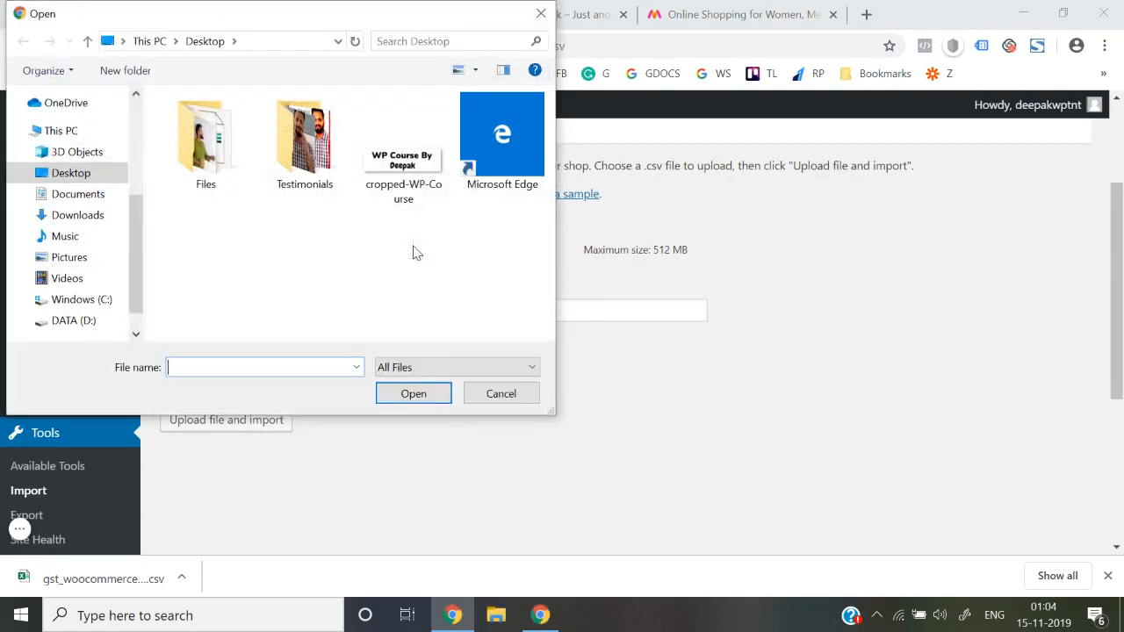
scroll(77, 140, up, 3)
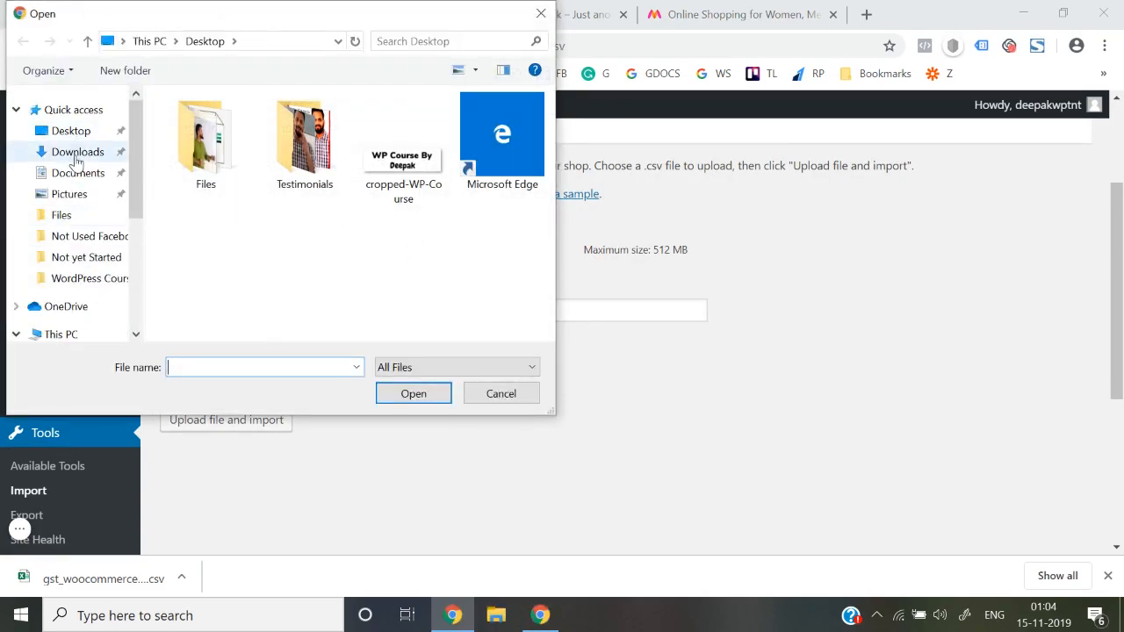
click(77, 152)
double_click(220, 220)
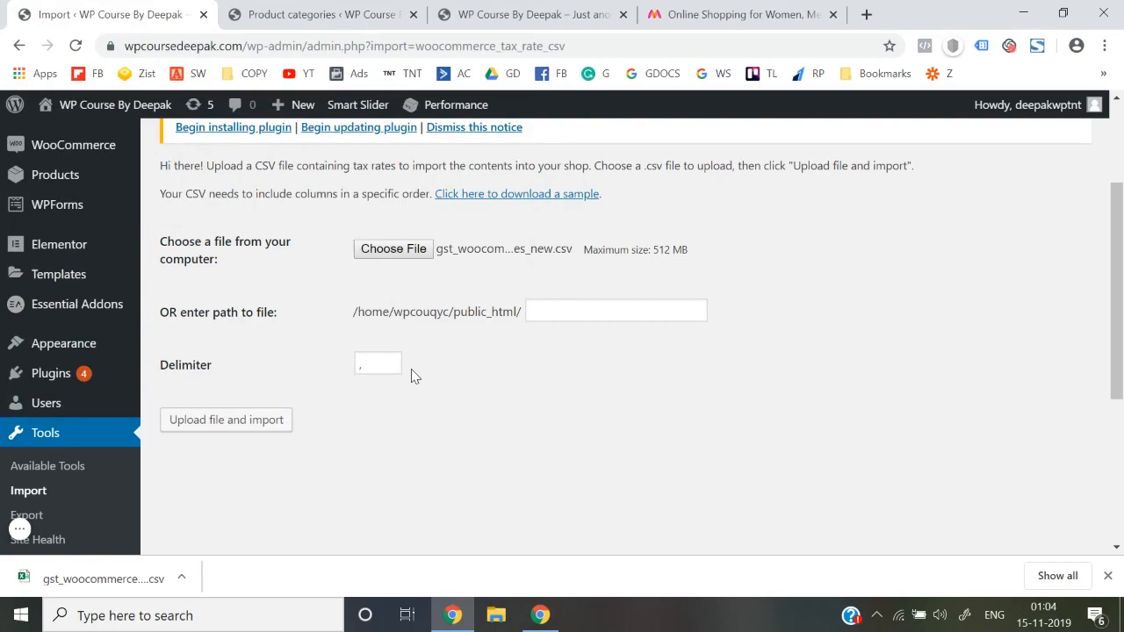
click(238, 421)
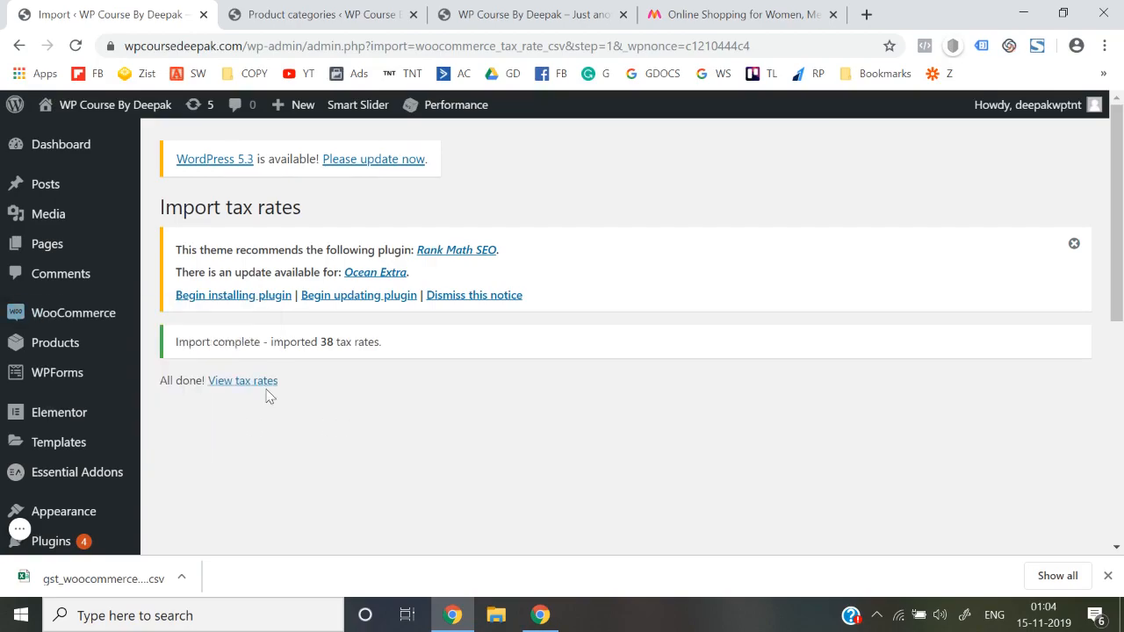
- Go to the tax settings from the finished import, look over the tax options and open the standard rates
click(236, 390)
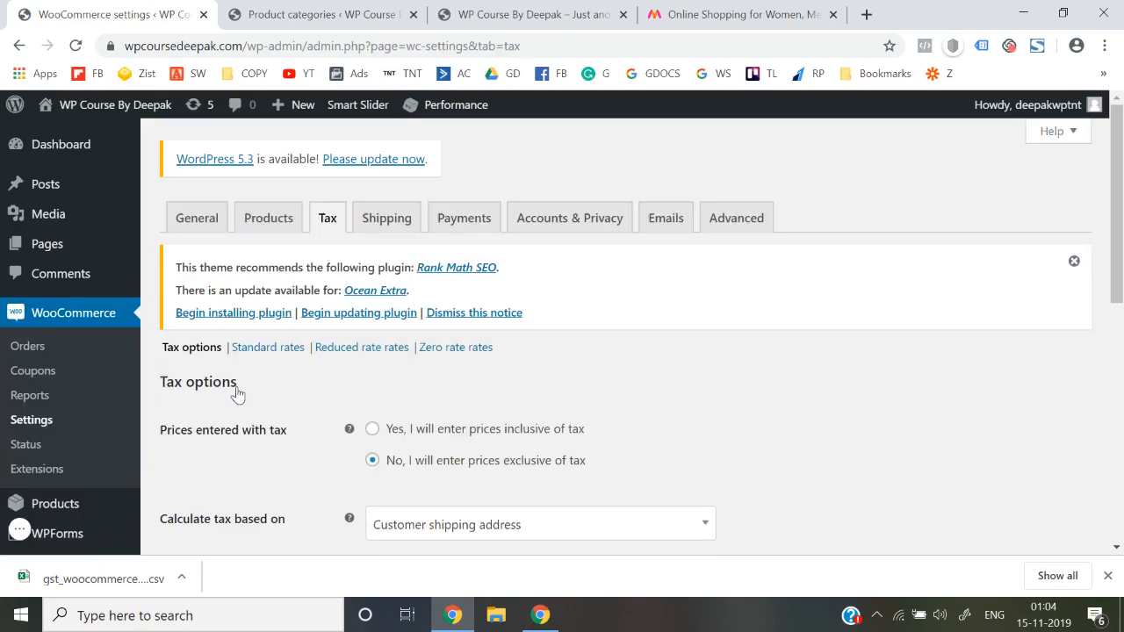
scroll(235, 392, down, 4)
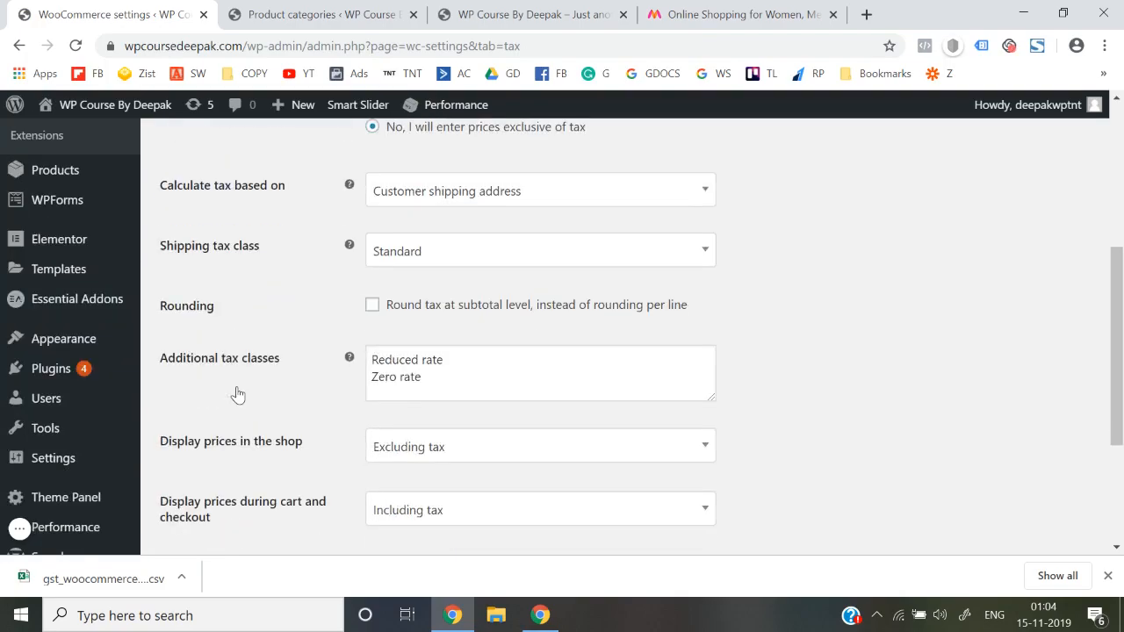
scroll(237, 394, down, 3)
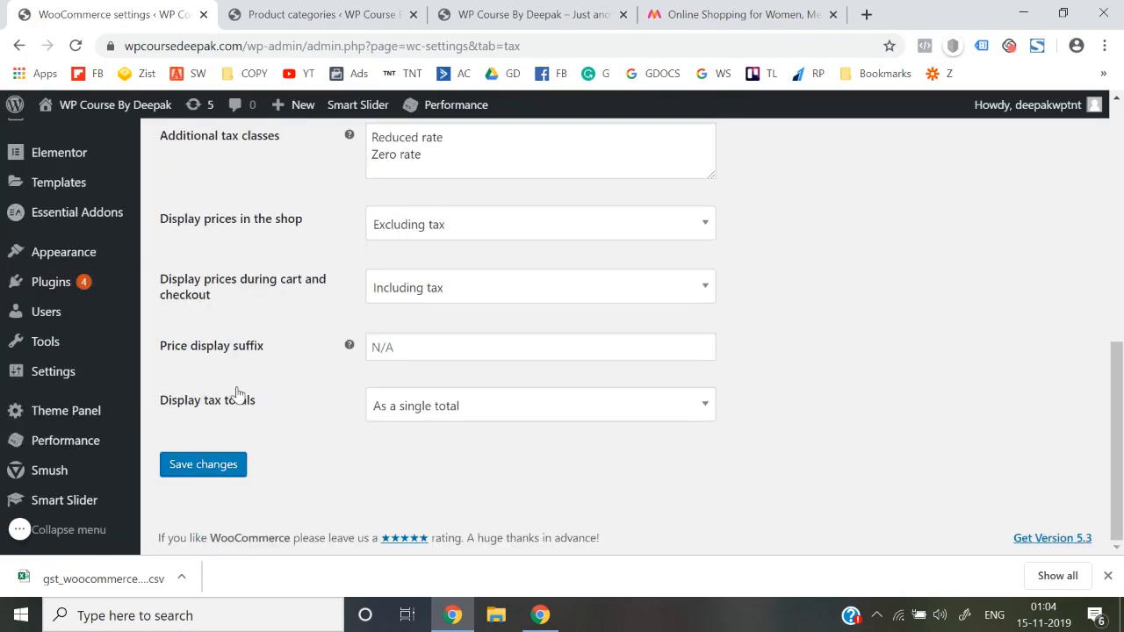
scroll(237, 394, up, 6)
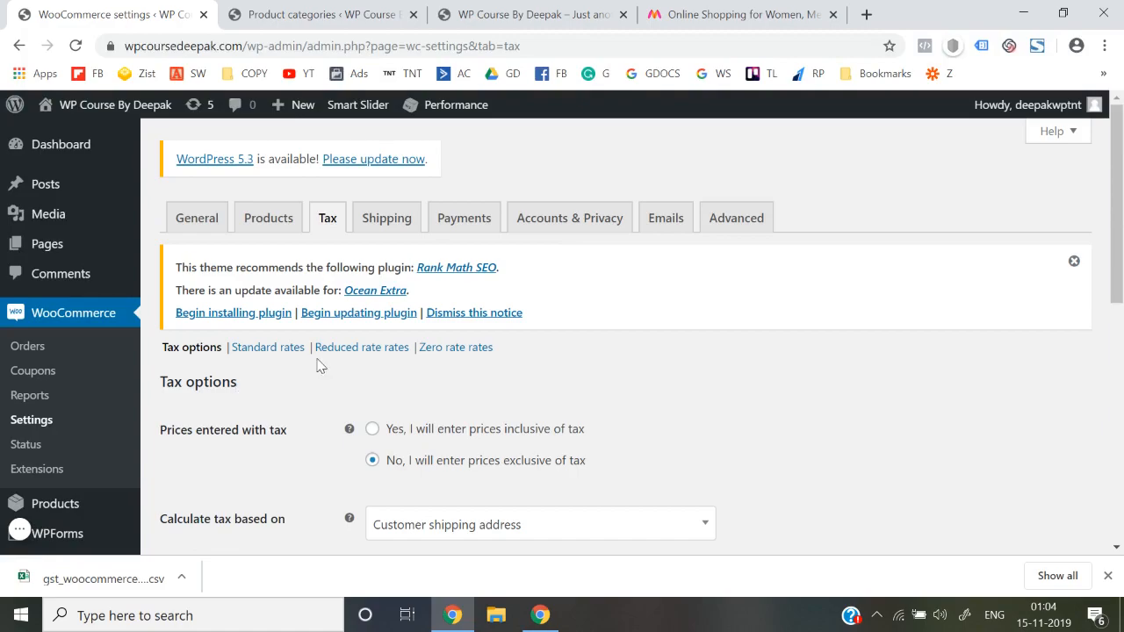
click(267, 356)
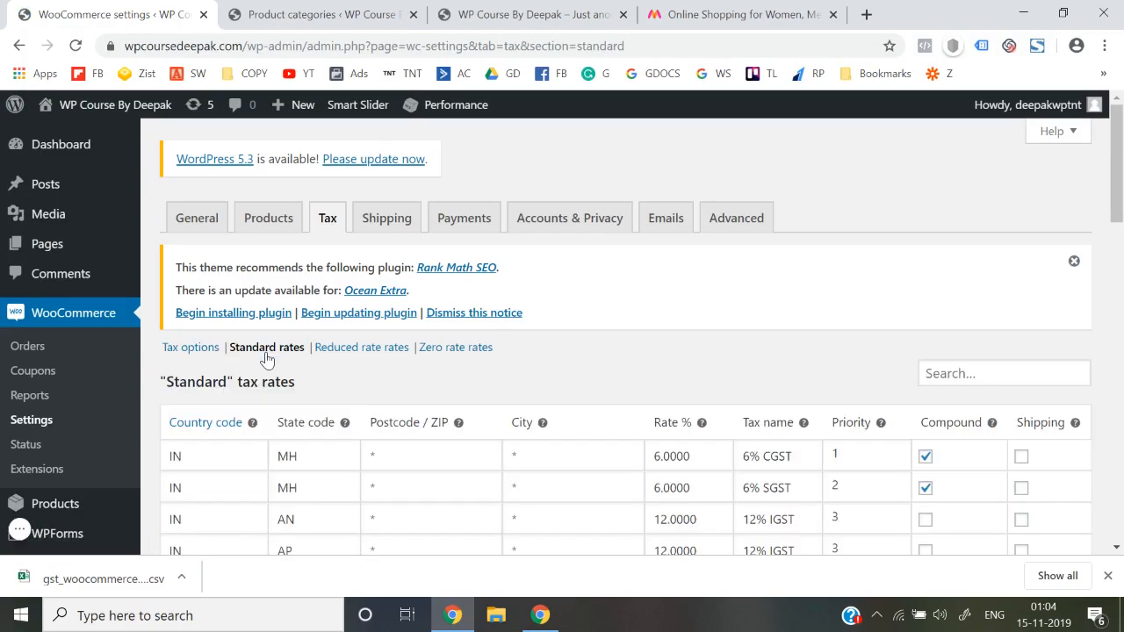
- Turn off Compound for the MH 6% CGST and 6% SGST rates and save the standard rates
scroll(267, 359, down, 1)
scroll(684, 325, down, 1)
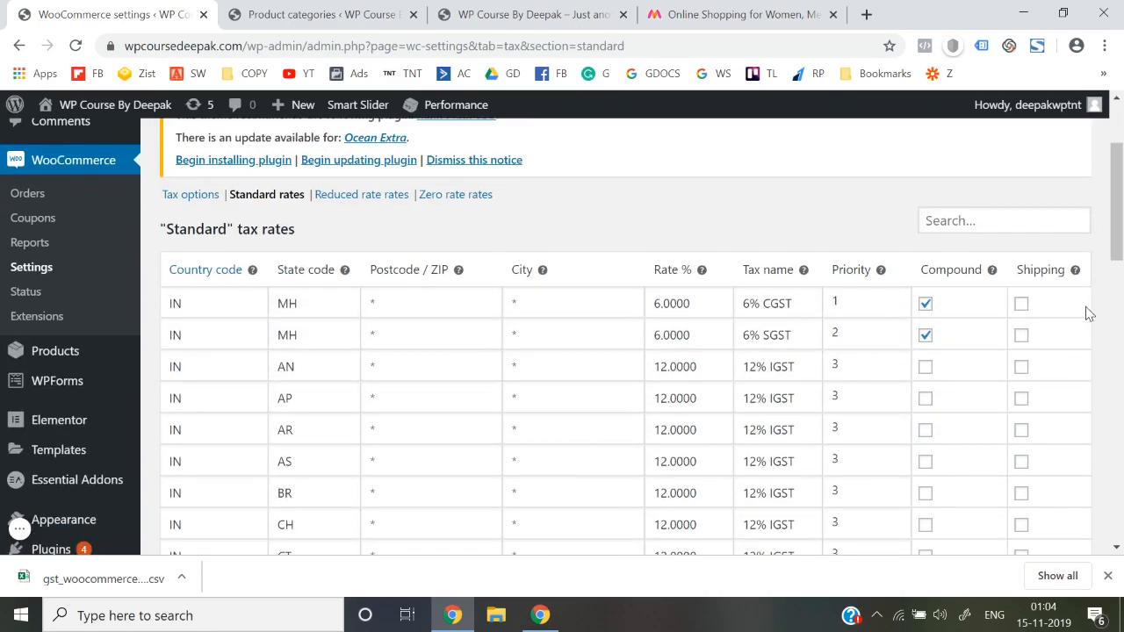
click(926, 304)
click(925, 336)
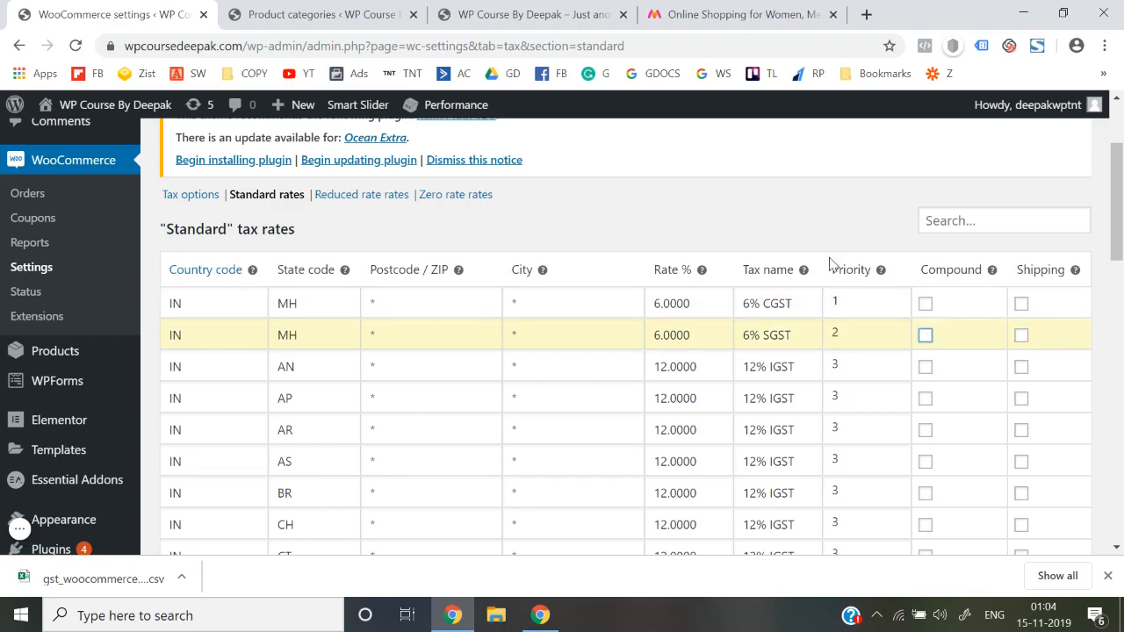
scroll(781, 359, down, 12)
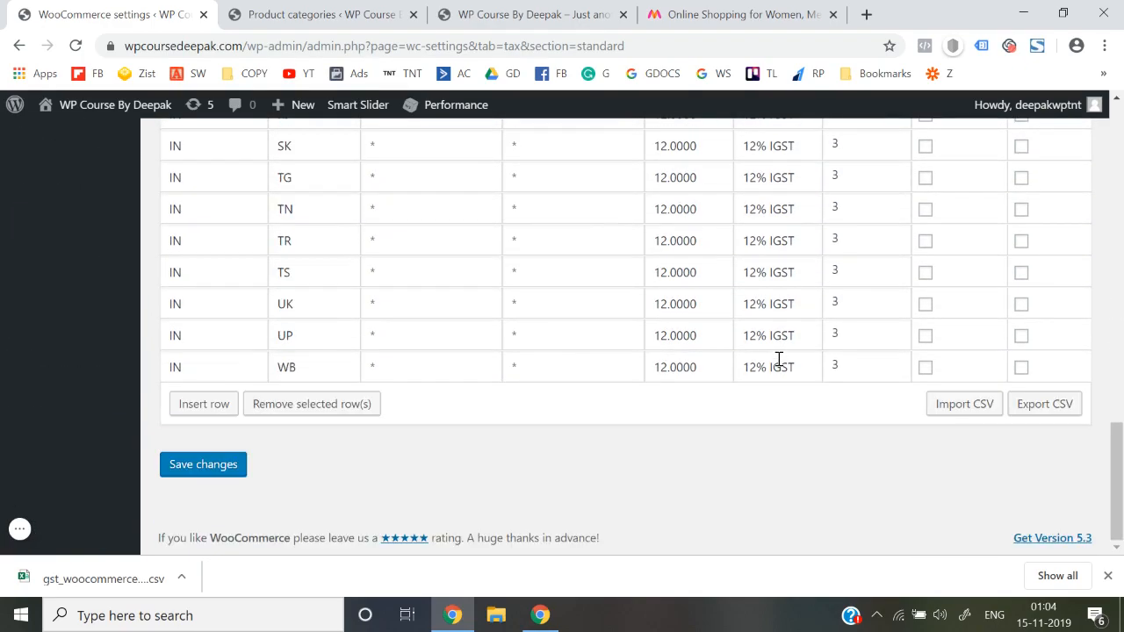
click(204, 465)
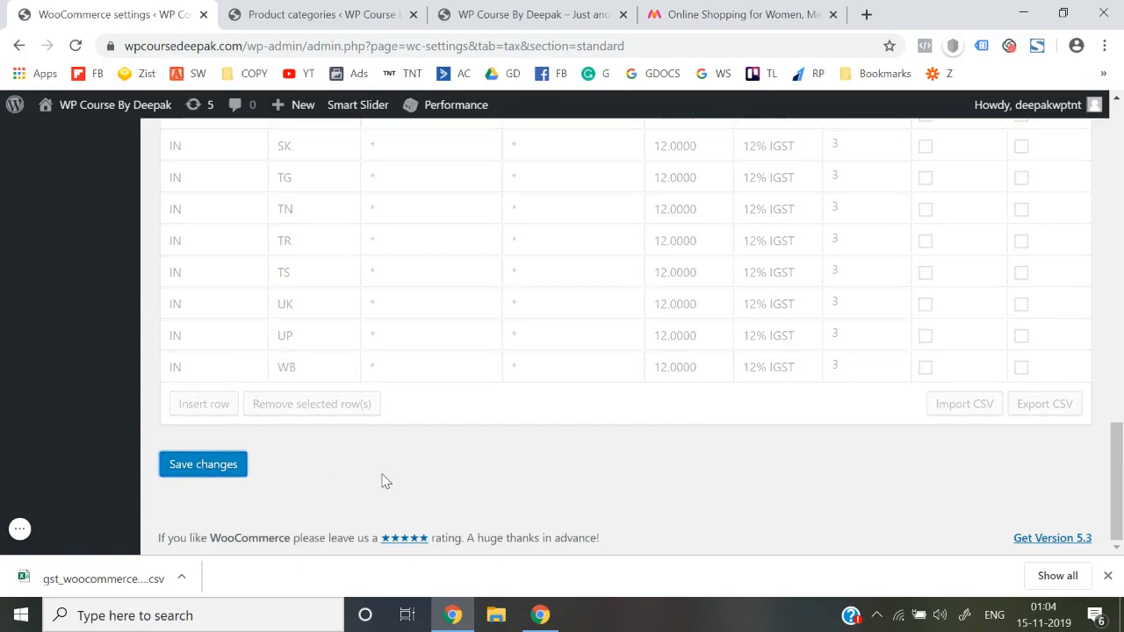
- Review the imported standard rates, comparing the state codes, rate percentages and CGST, SGST and IGST tax names
scroll(384, 479, up, 13)
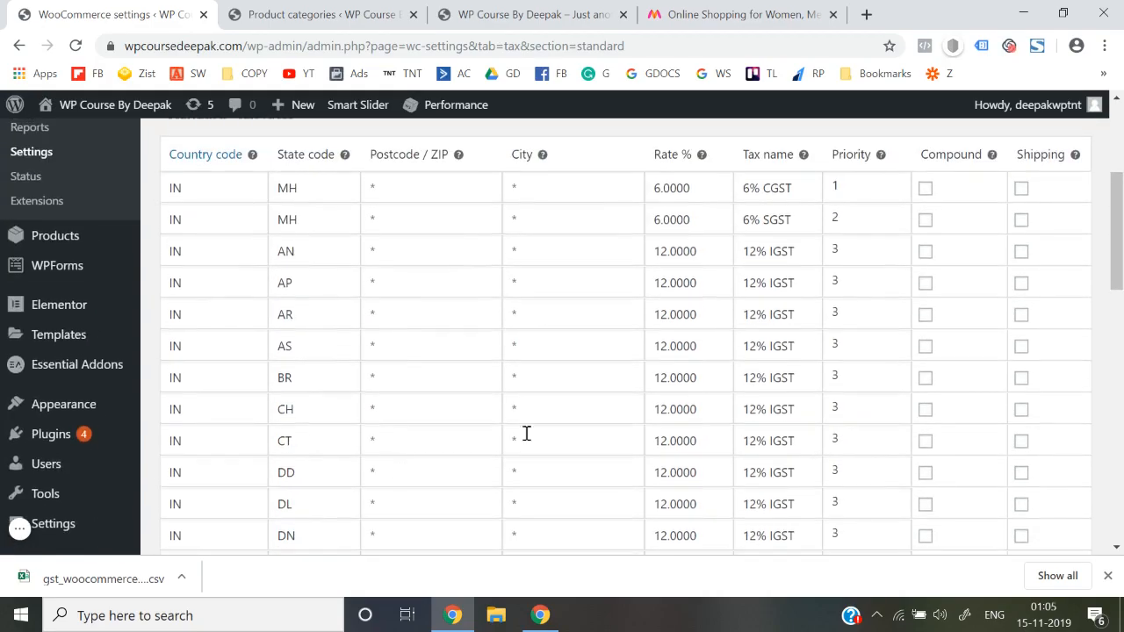
scroll(731, 355, up, 2)
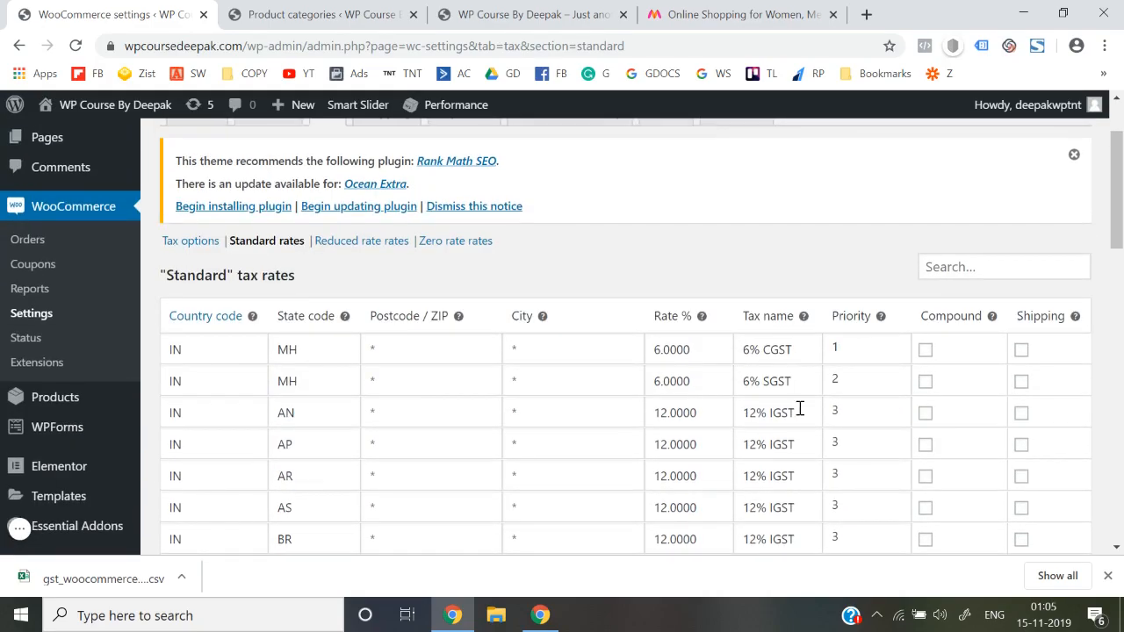
scroll(875, 449, down, 1)
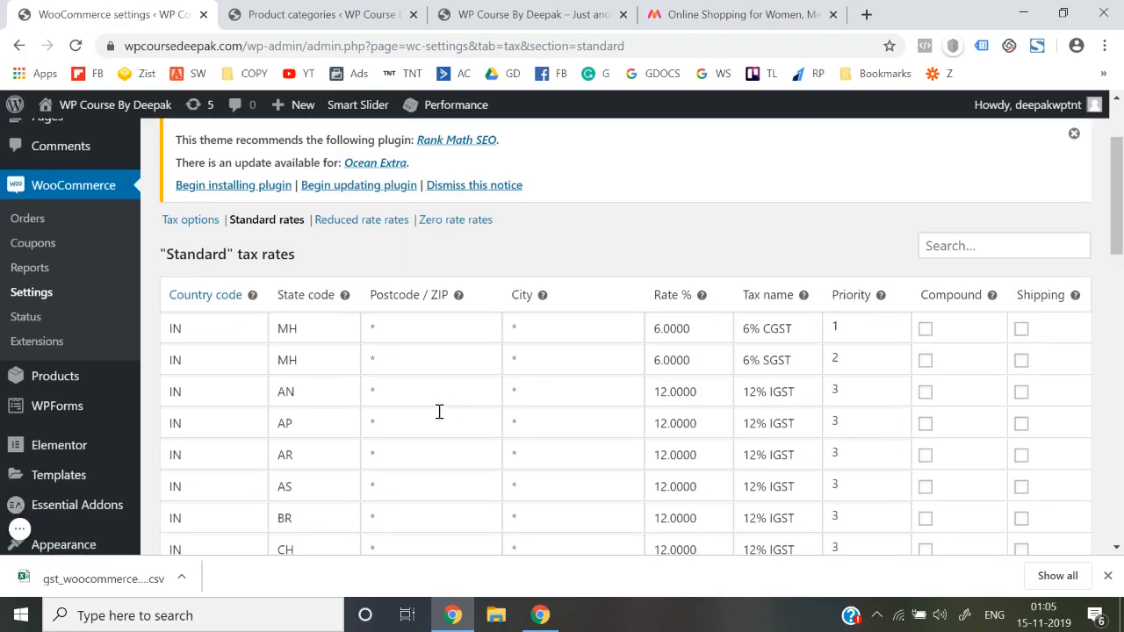
scroll(293, 452, down, 2)
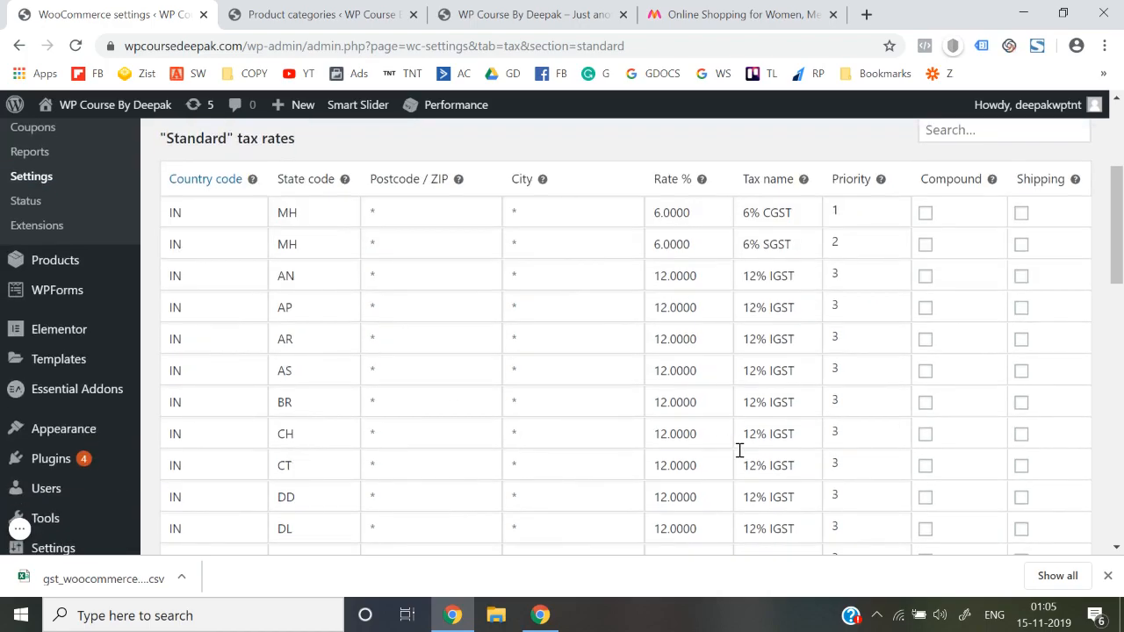
scroll(746, 421, down, 1)
scroll(768, 457, up, 3)
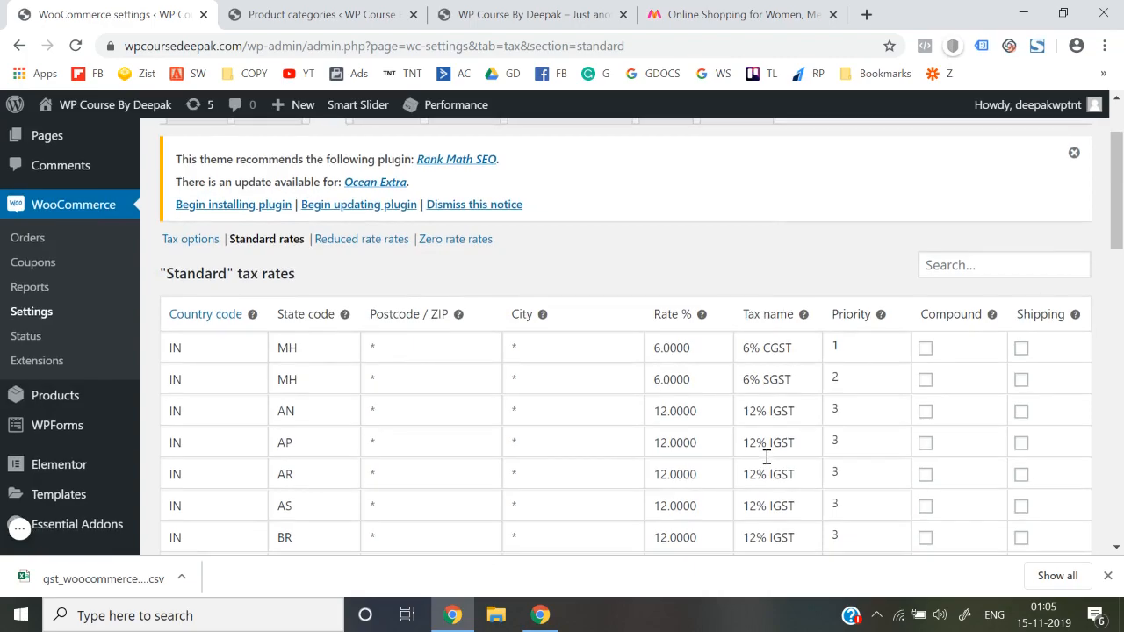
scroll(767, 456, down, 4)
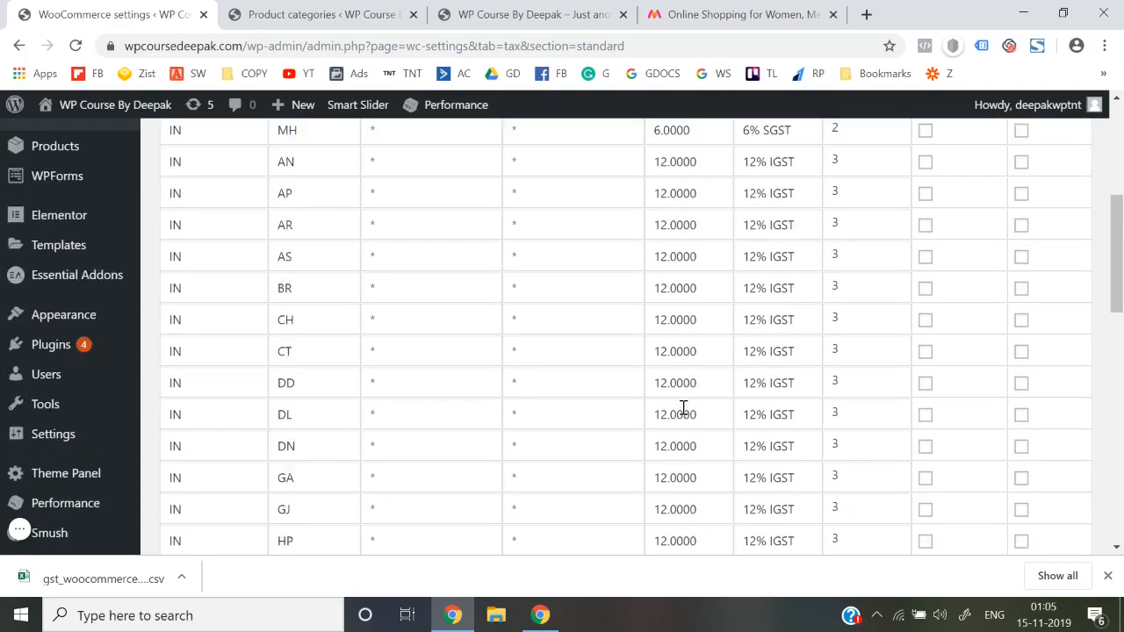
click(668, 391)
scroll(669, 392, down, 2)
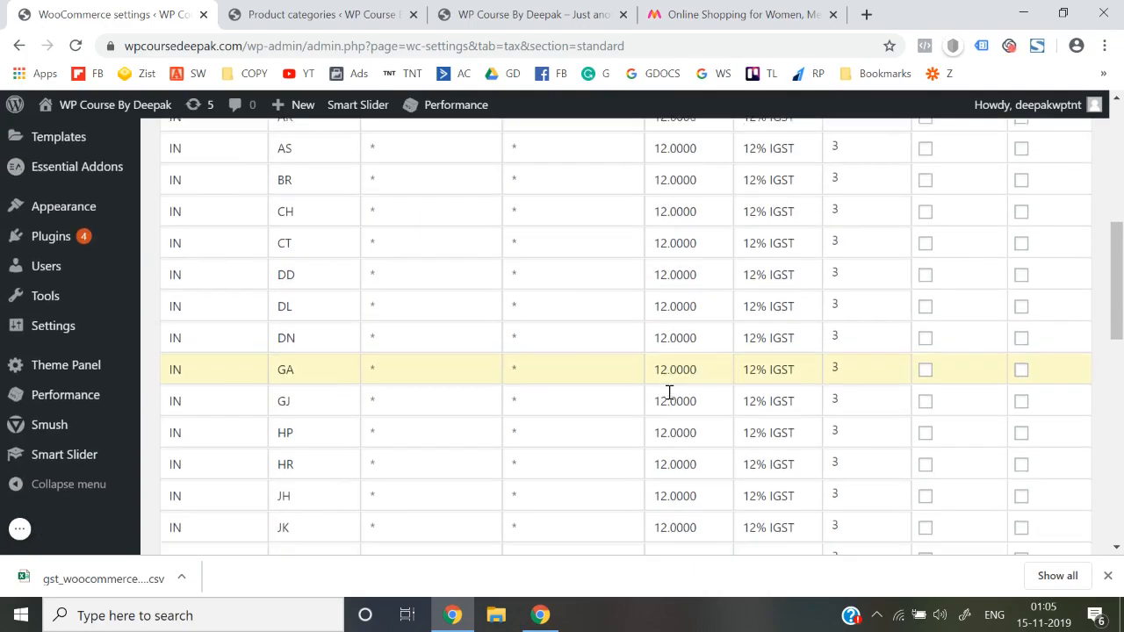
scroll(672, 377, up, 4)
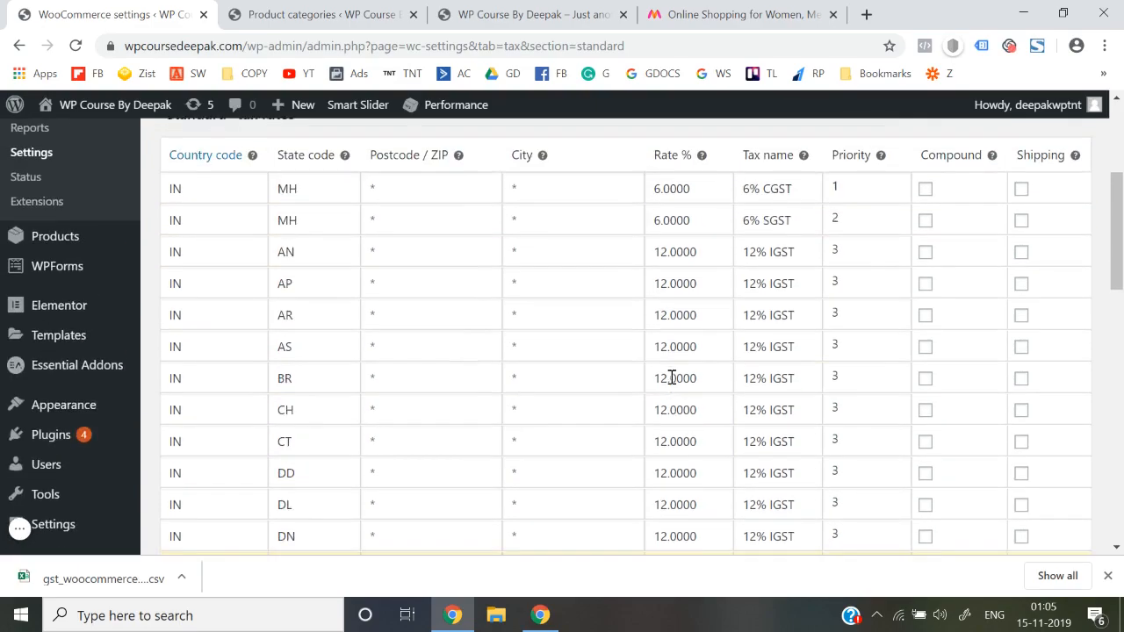
- Set the rate to 18% for the MZ and NL rows and save the standard rates
scroll(675, 391, down, 5)
scroll(677, 396, down, 2)
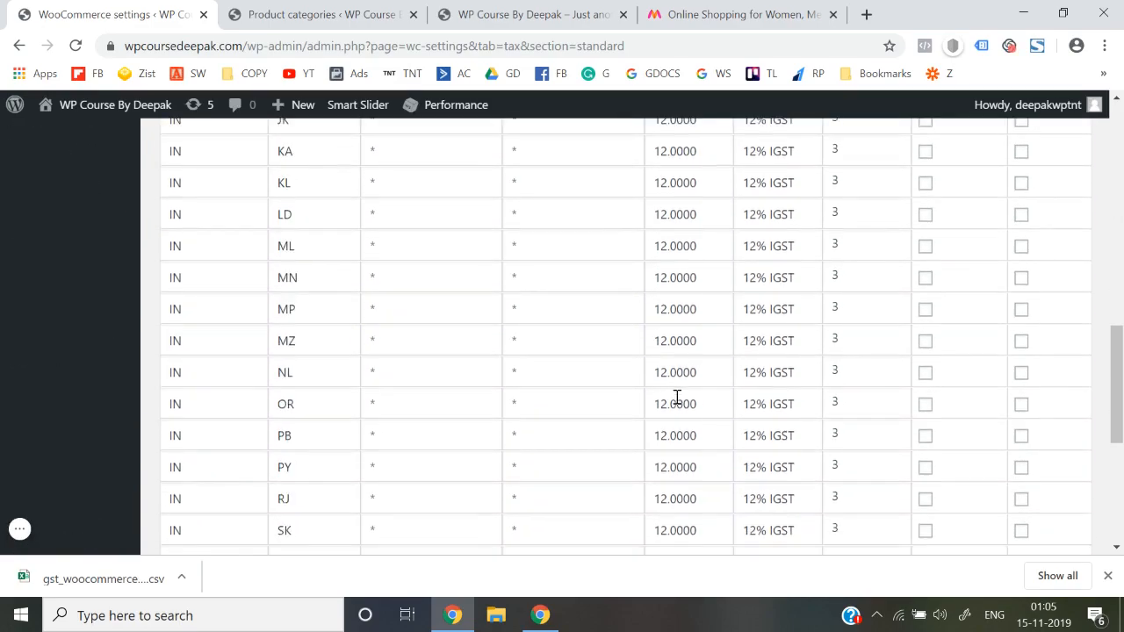
click(667, 339)
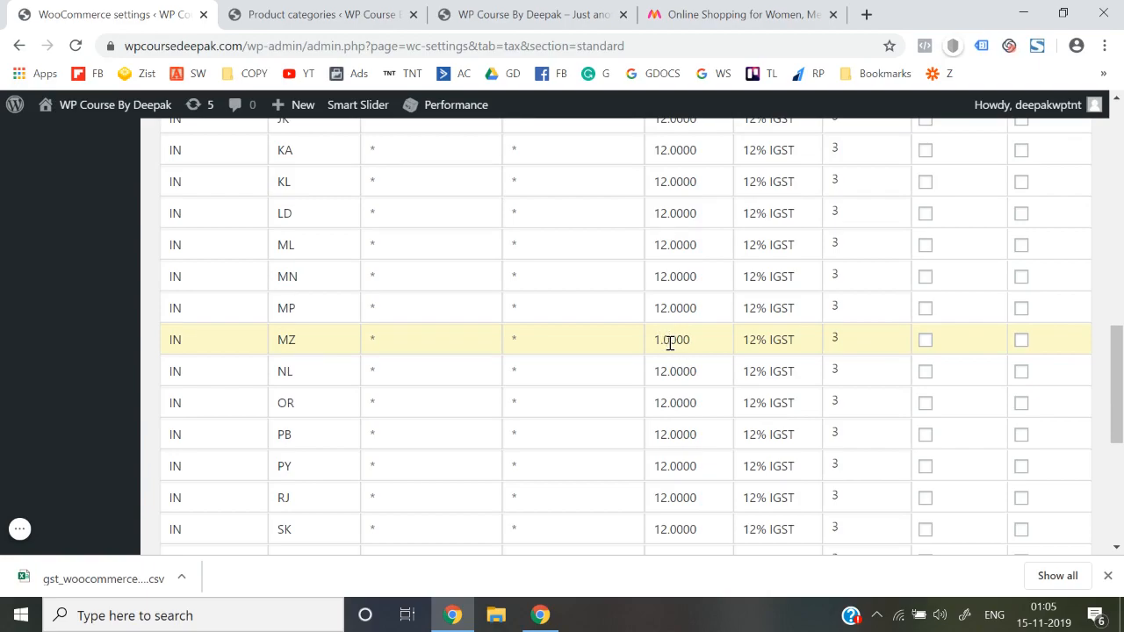
click(667, 372)
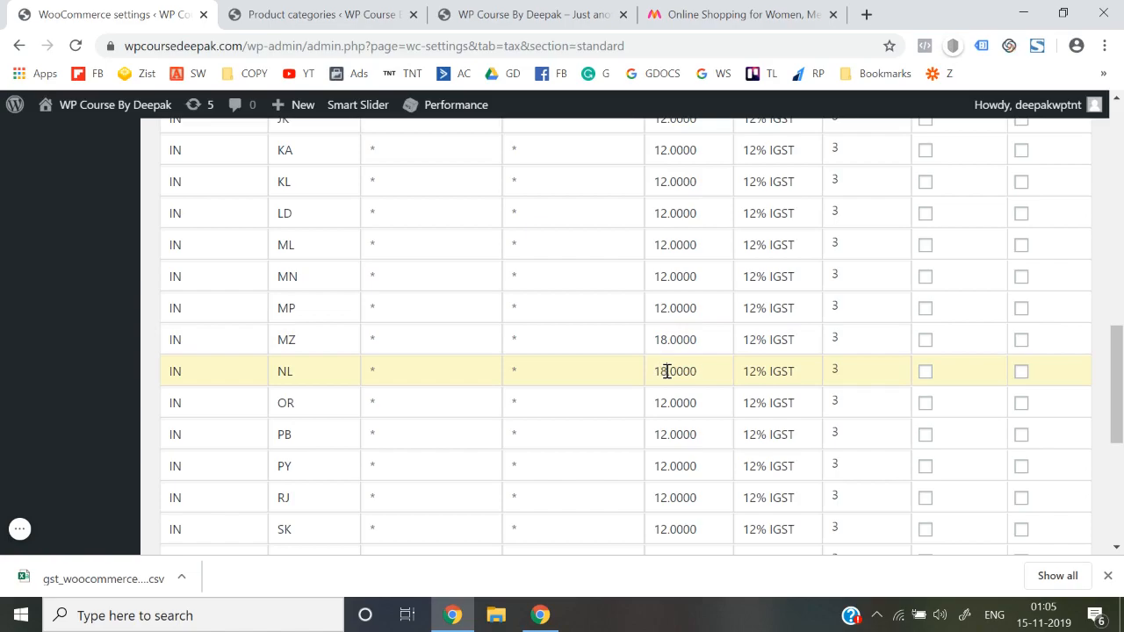
scroll(693, 370, down, 4)
click(209, 474)
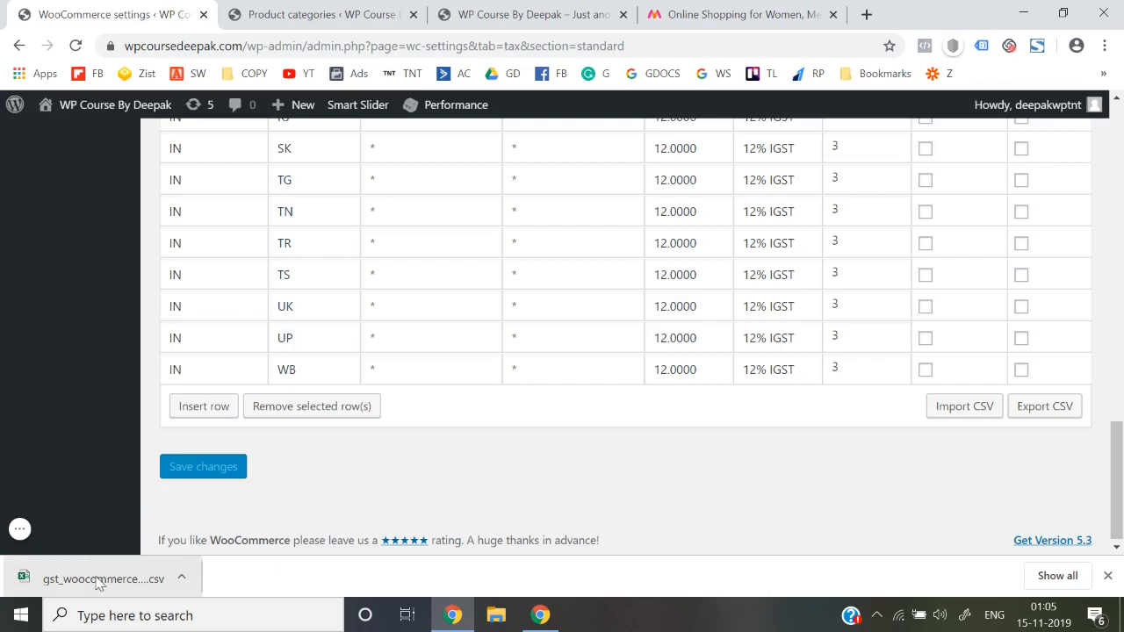
- Dismiss the notice about the theme's recommended plugin and the Ocean Extra update
scroll(466, 468, up, 15)
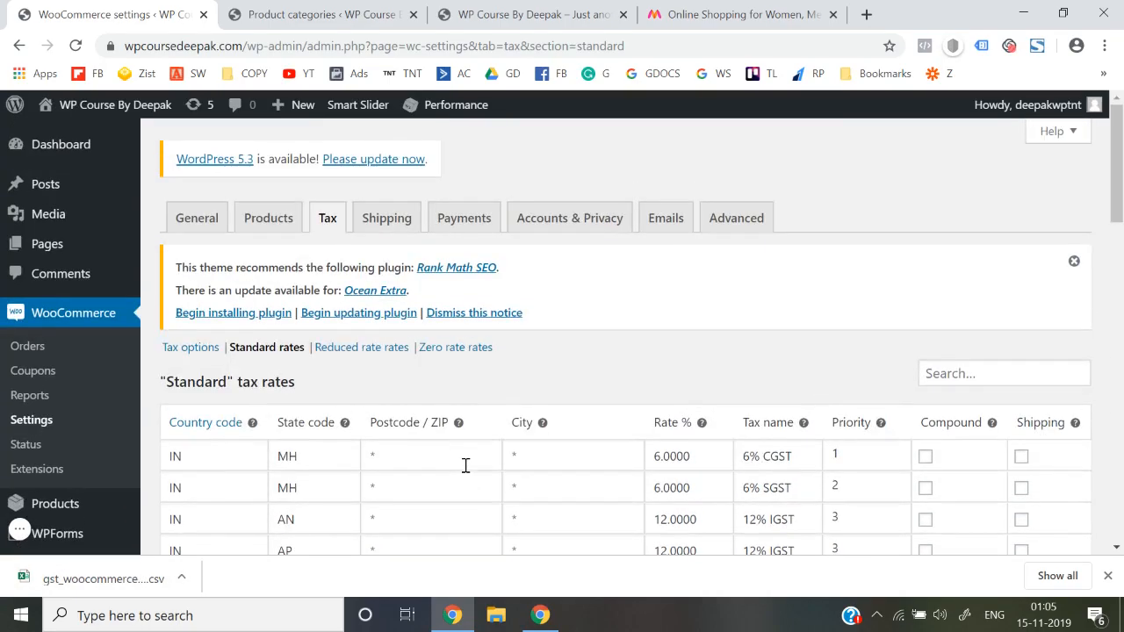
click(1074, 261)
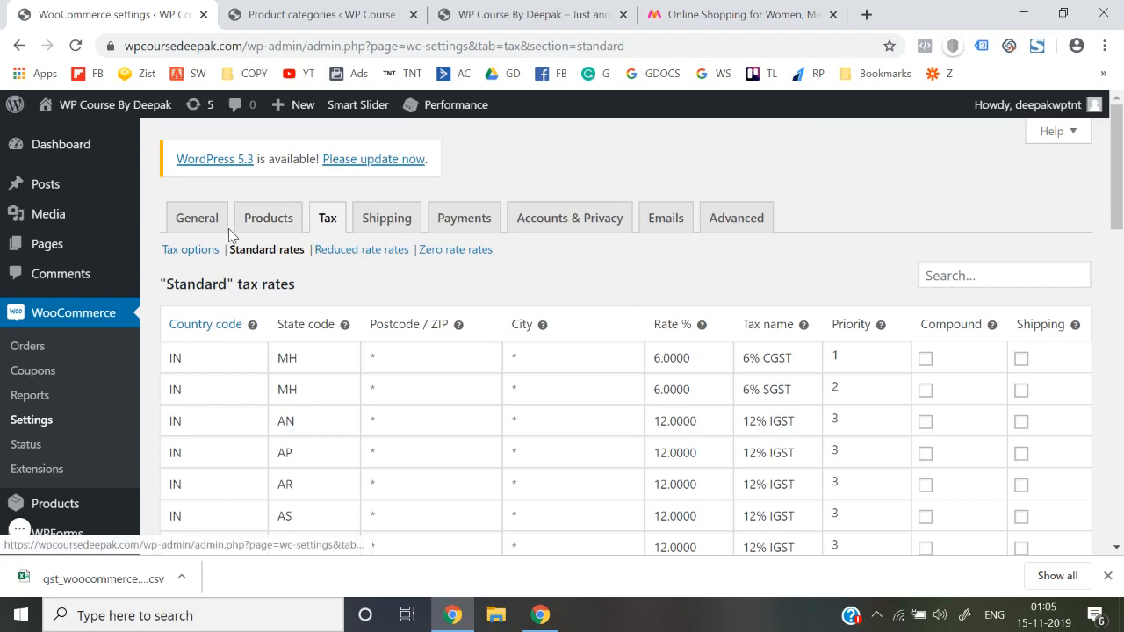
click(197, 226)
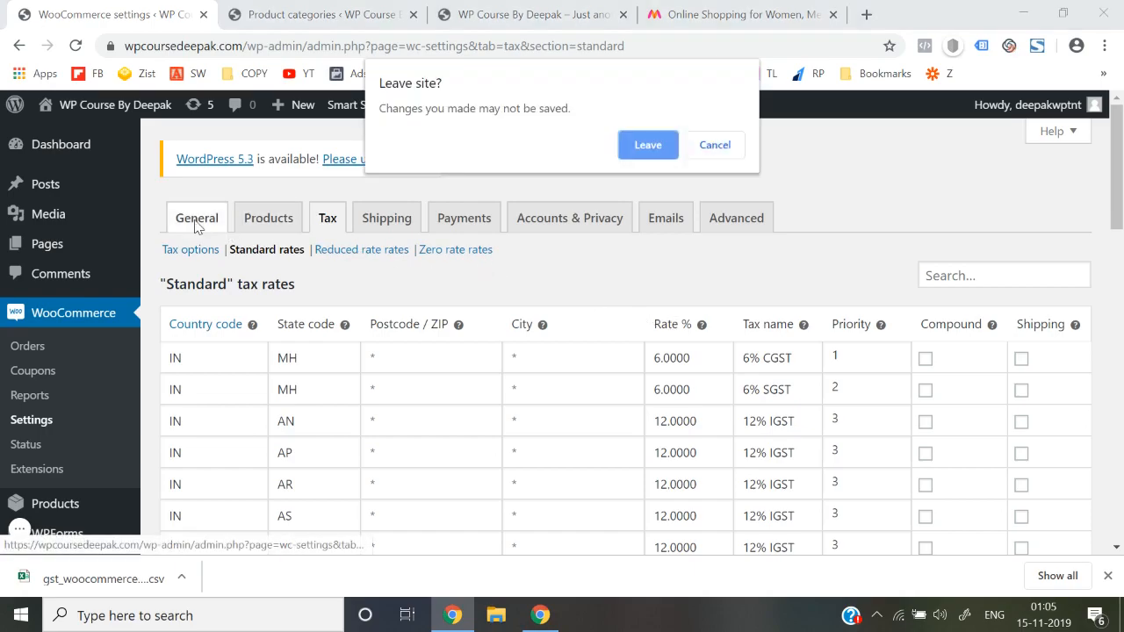
scroll(694, 246, down, 13)
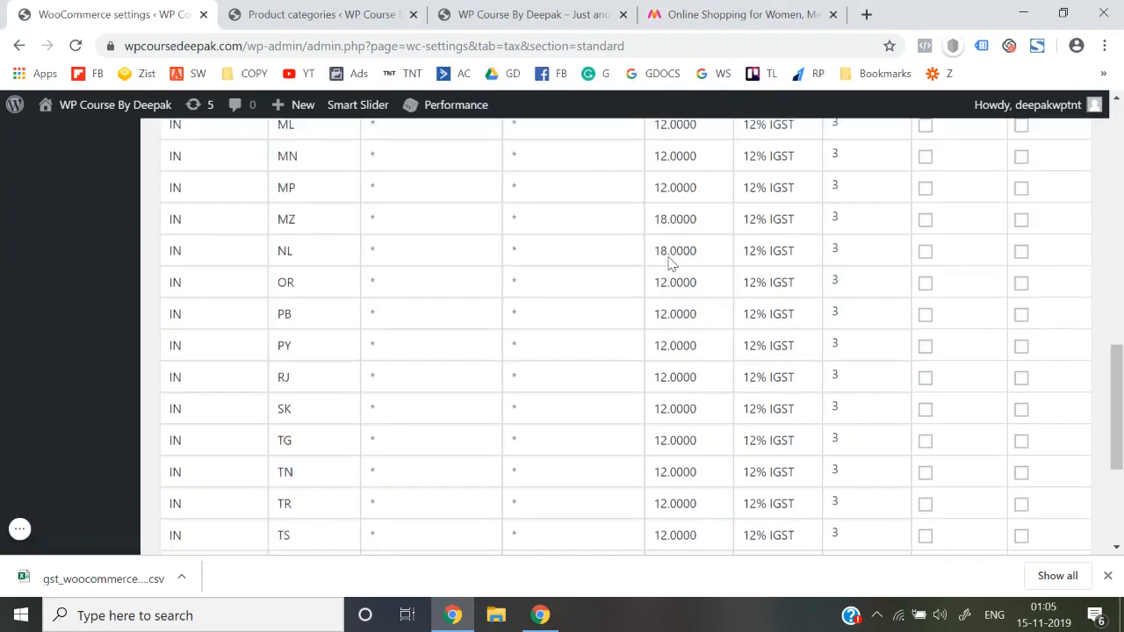
click(201, 464)
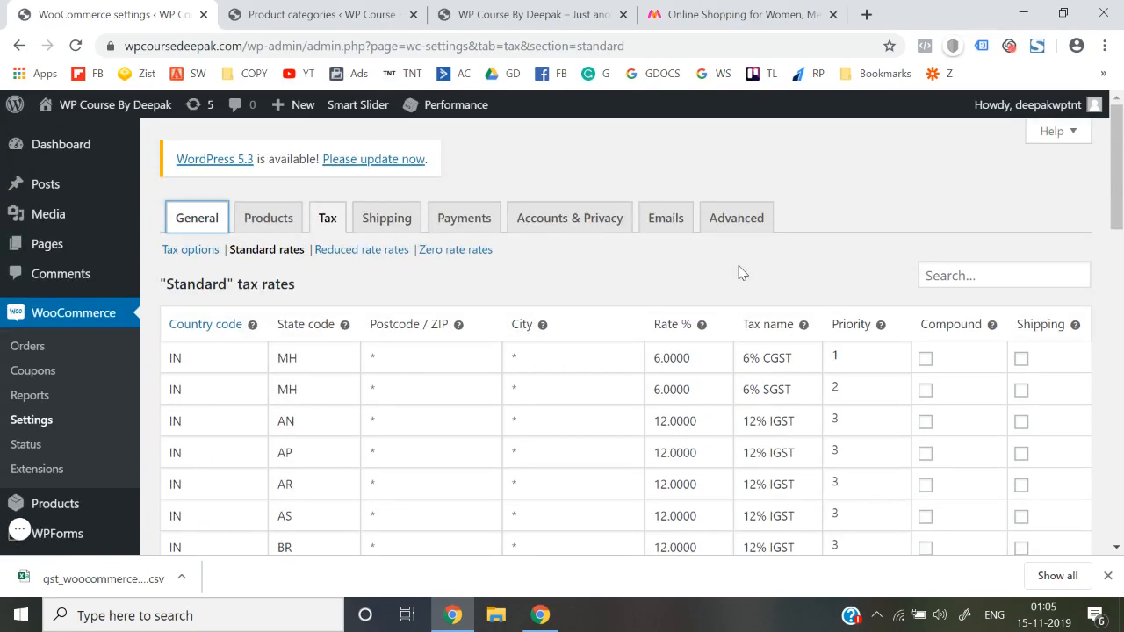
scroll(741, 271, down, 13)
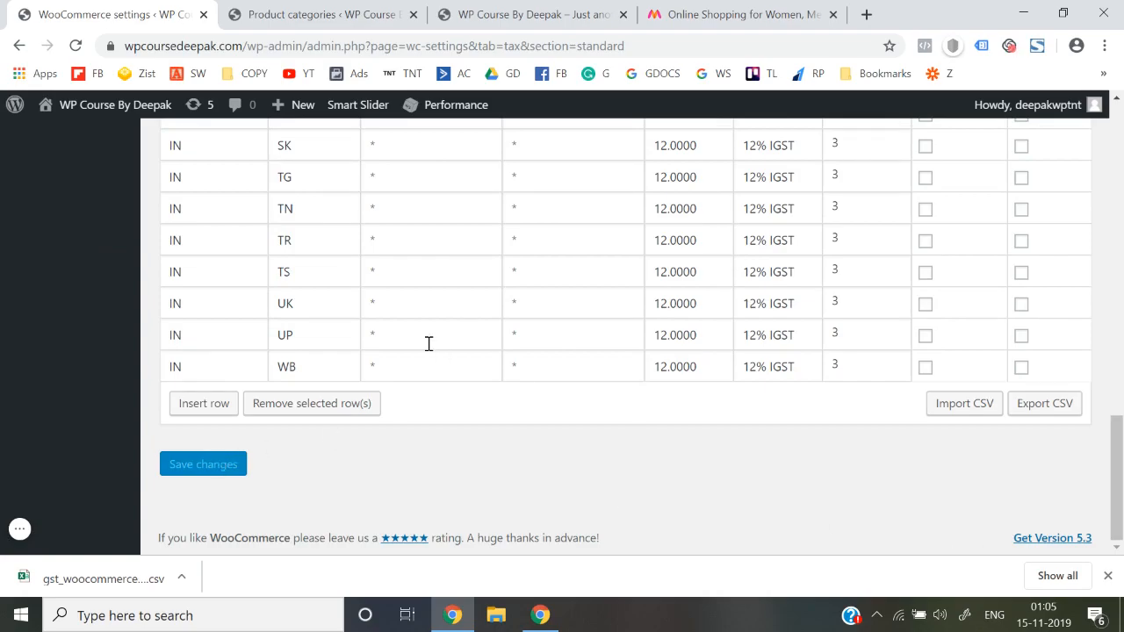
scroll(429, 343, up, 13)
click(268, 219)
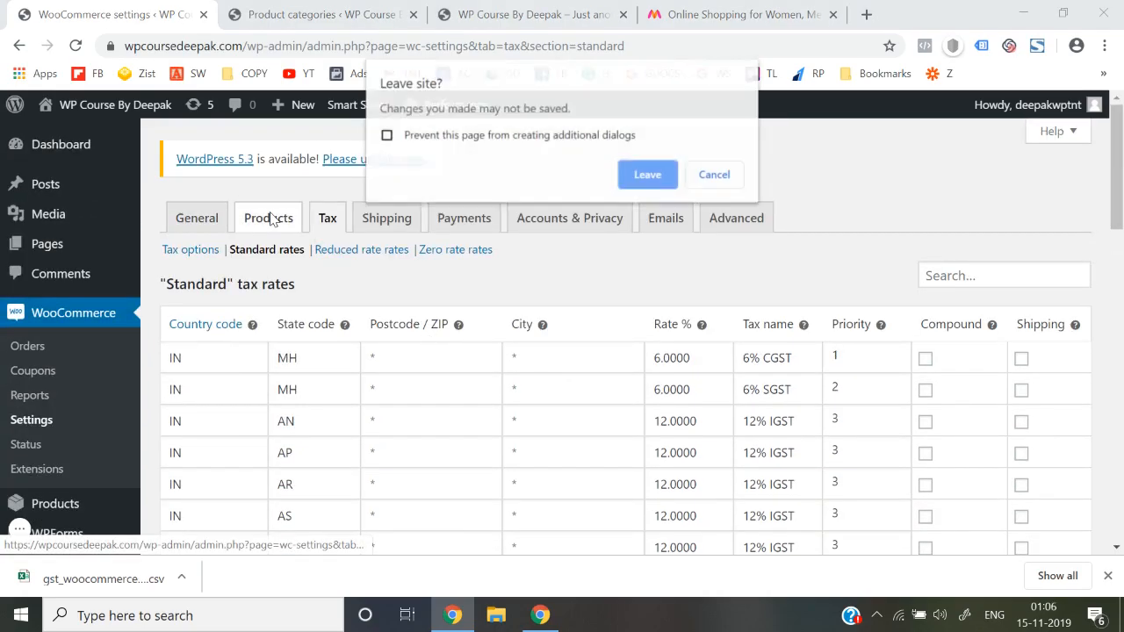
click(715, 174)
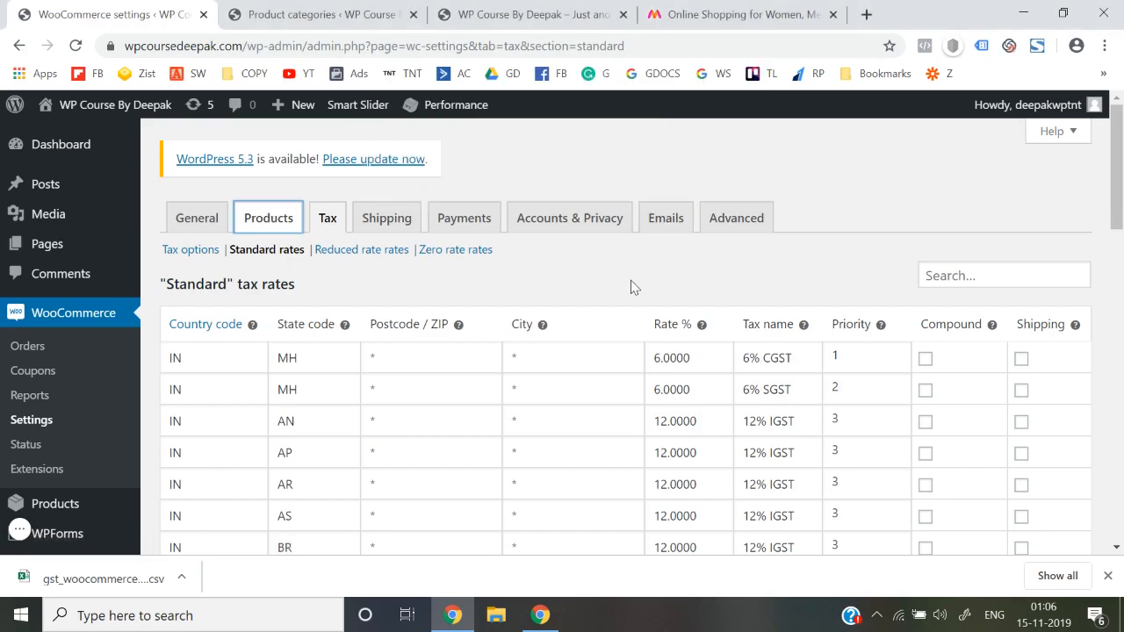
- Hide the browser's downloads bar and switch to the General store settings, leaving the standard rates page without saving
click(1107, 575)
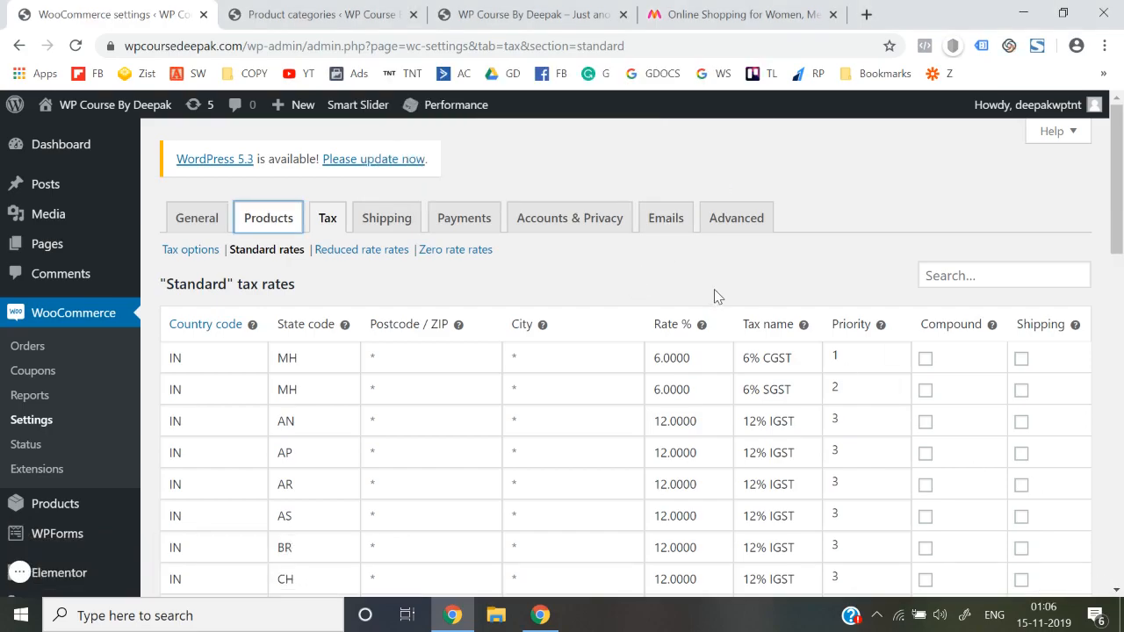
click(207, 234)
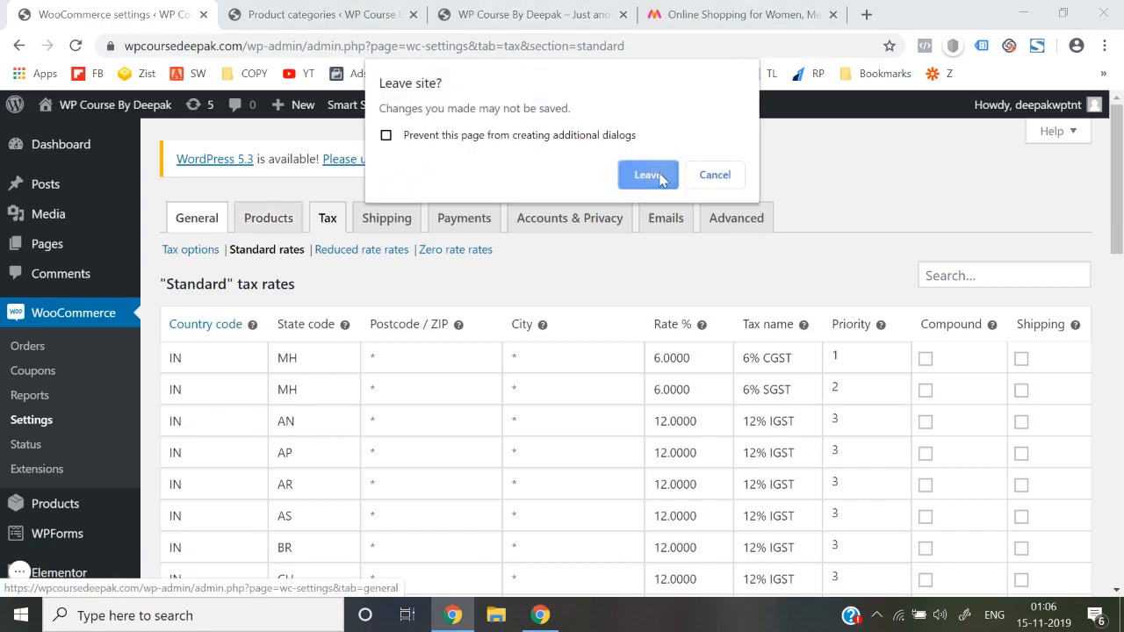
click(650, 175)
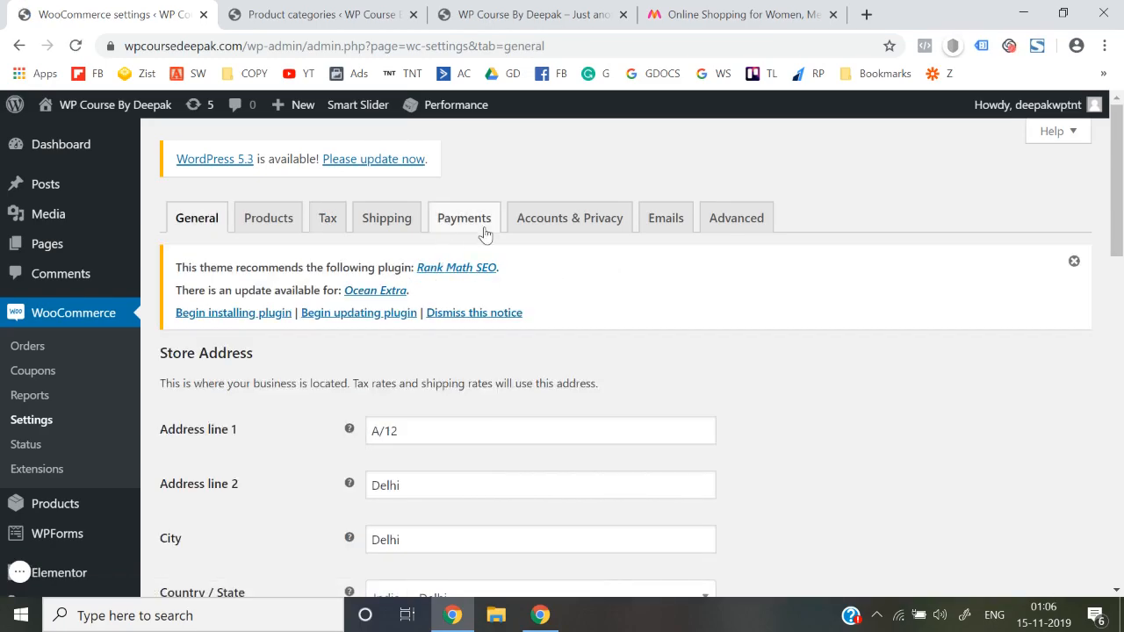
- View the tax options for prices entered with tax, tax calculation address and shipping tax class
click(328, 222)
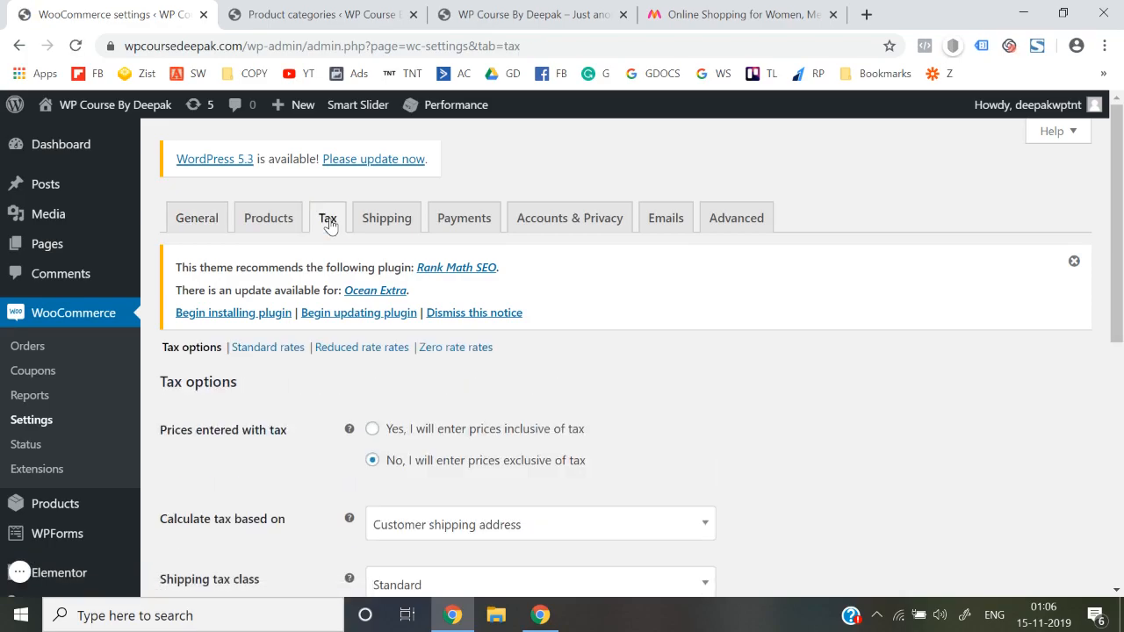
scroll(460, 388, down, 5)
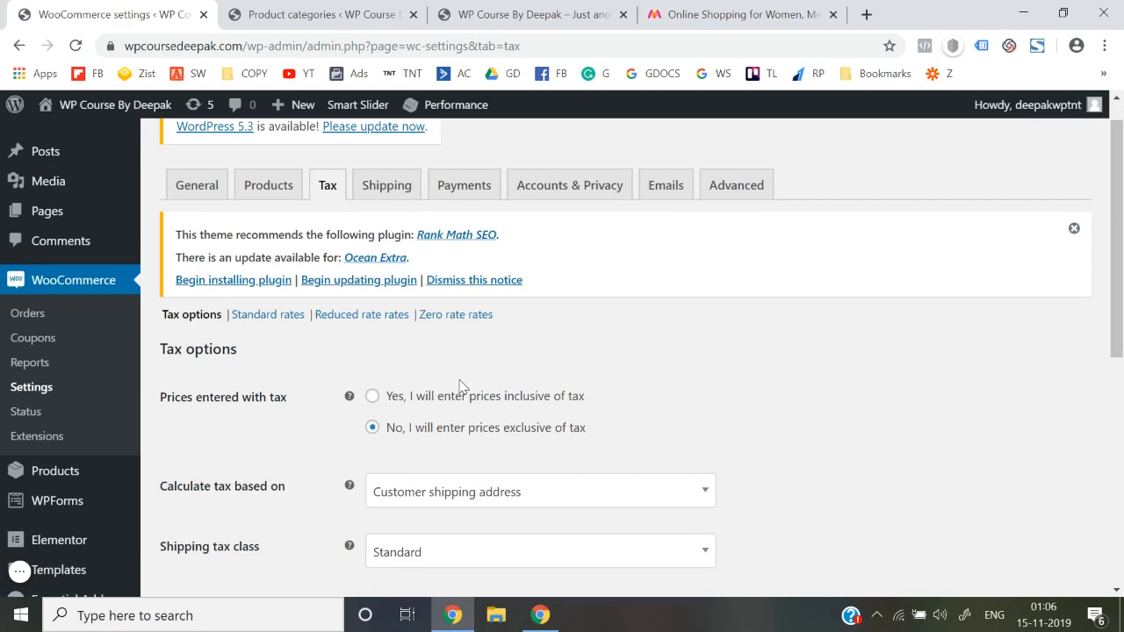
scroll(461, 388, up, 5)
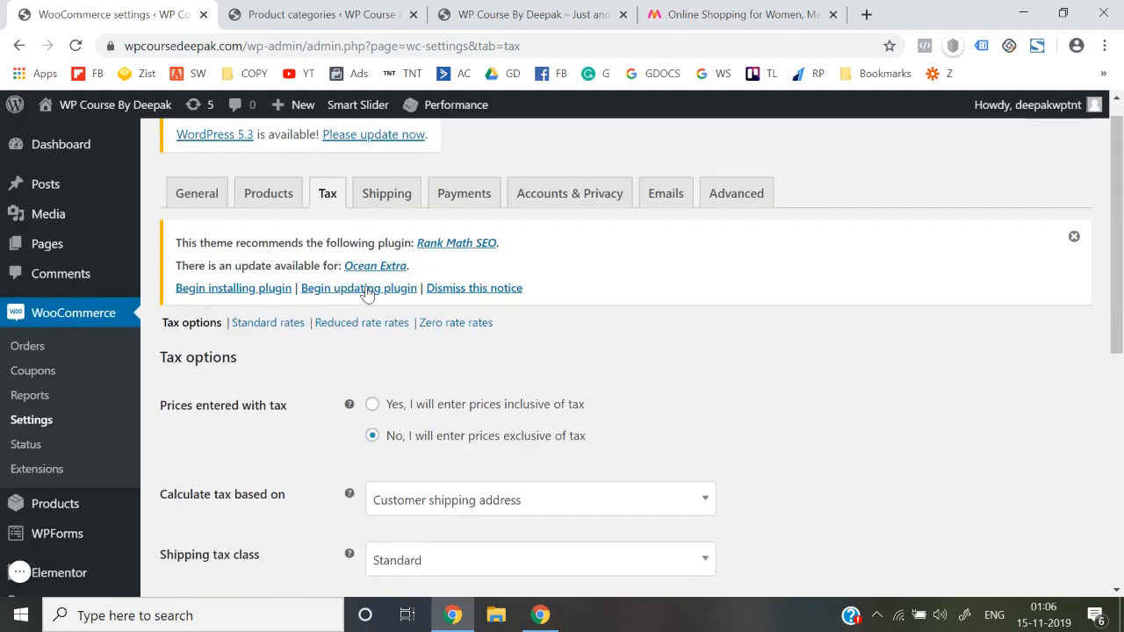
- Examine the standard tax rates for every state from MH to WB and return to the General store settings
click(279, 324)
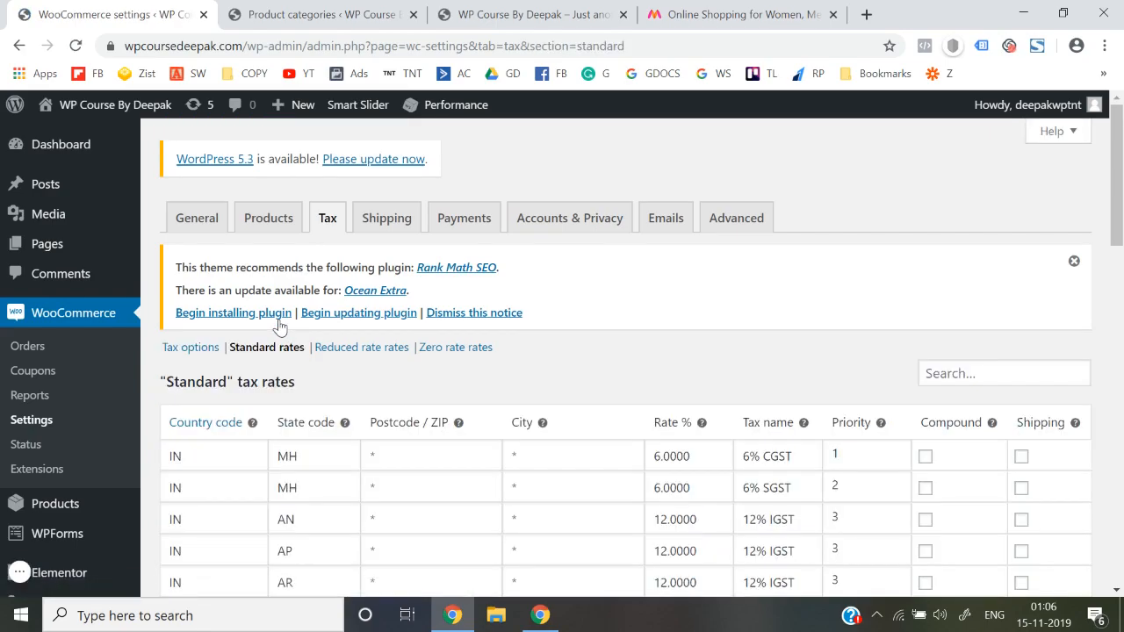
scroll(439, 396, down, 10)
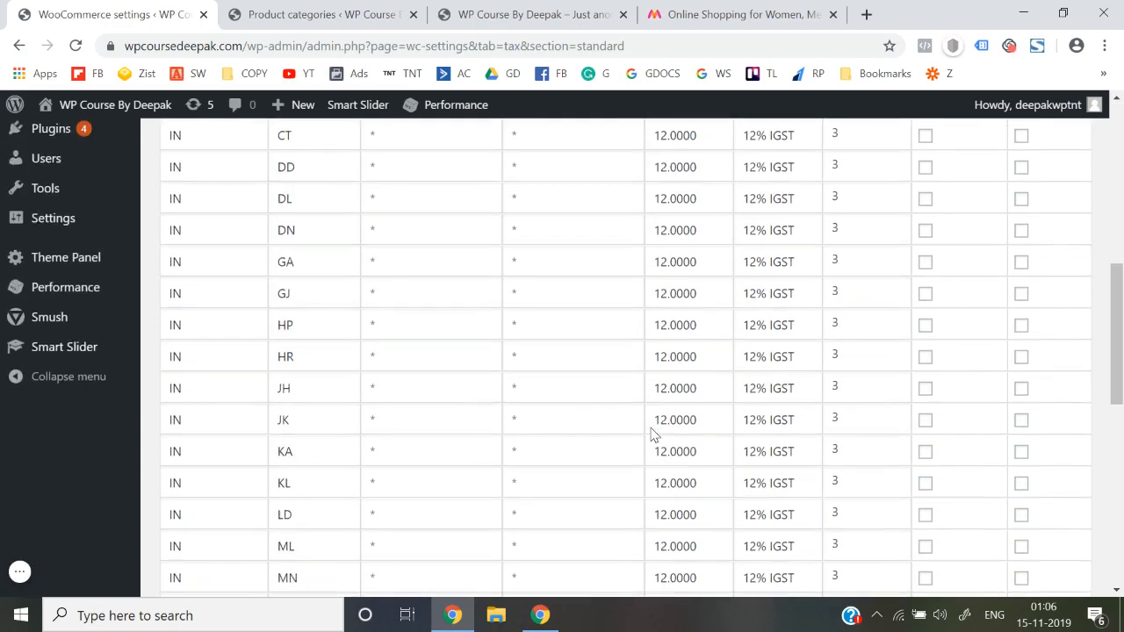
scroll(651, 430, down, 4)
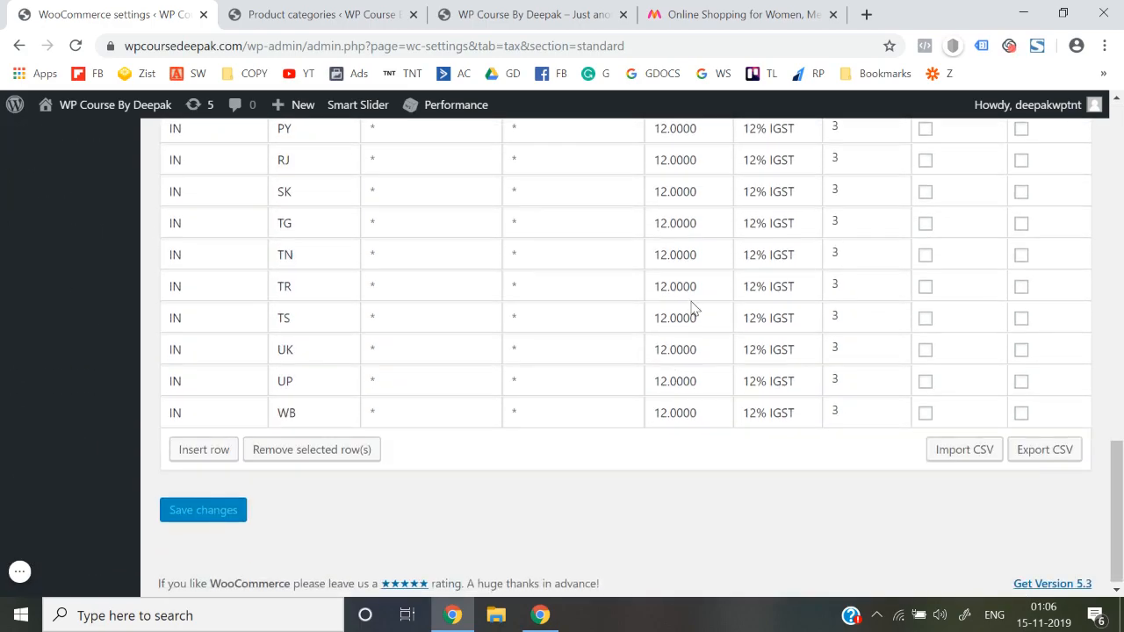
scroll(707, 350, up, 1)
scroll(707, 351, down, 1)
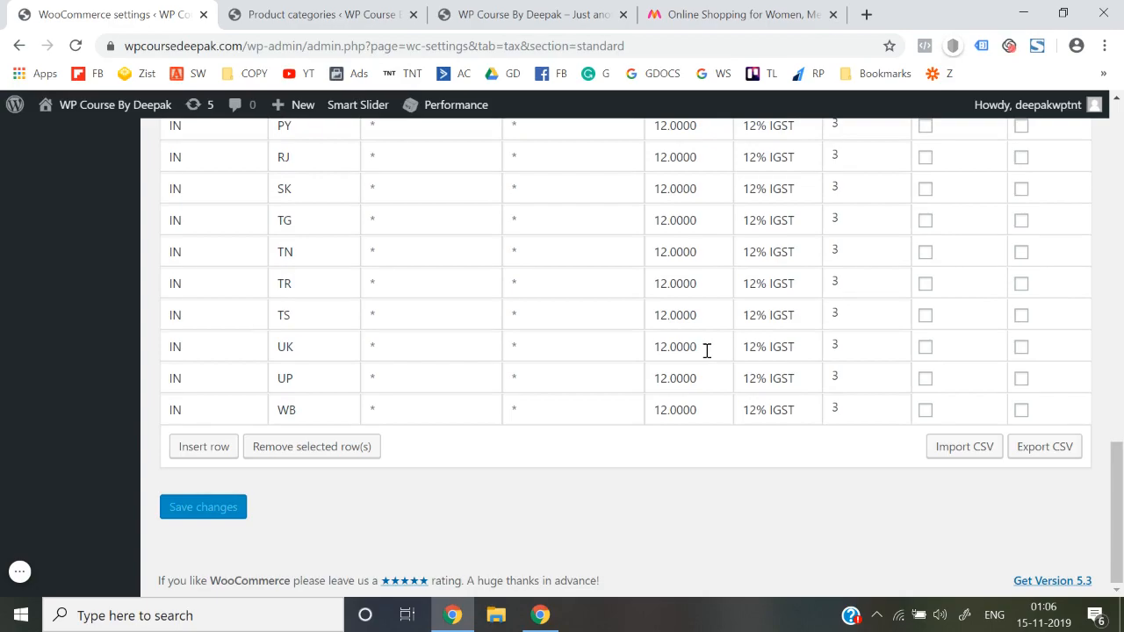
scroll(707, 350, up, 8)
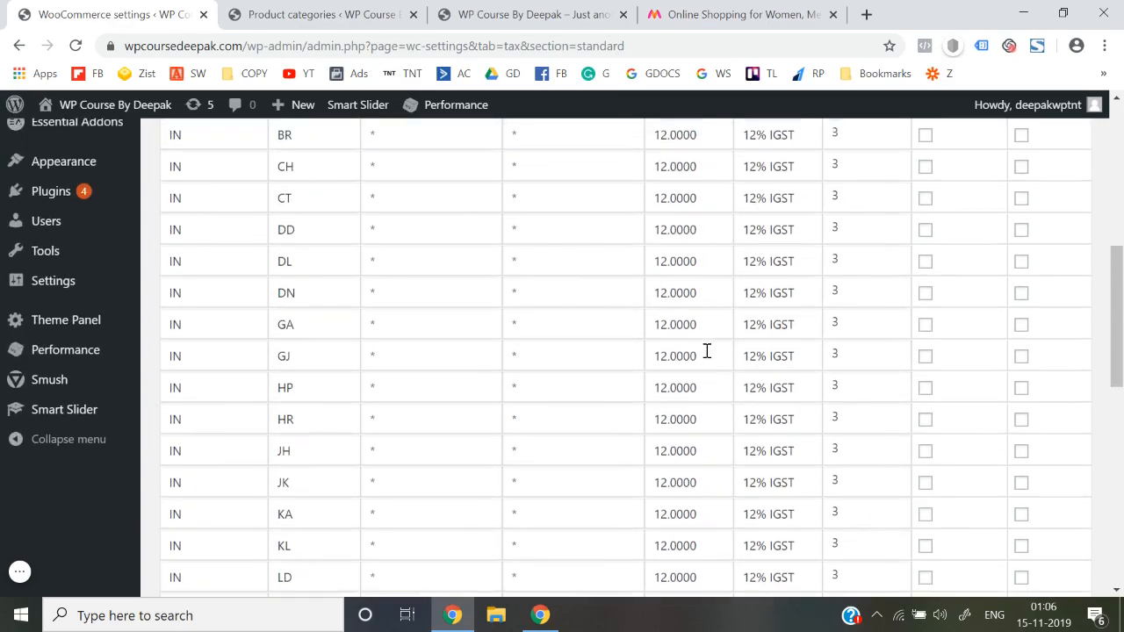
scroll(175, 259, up, 4)
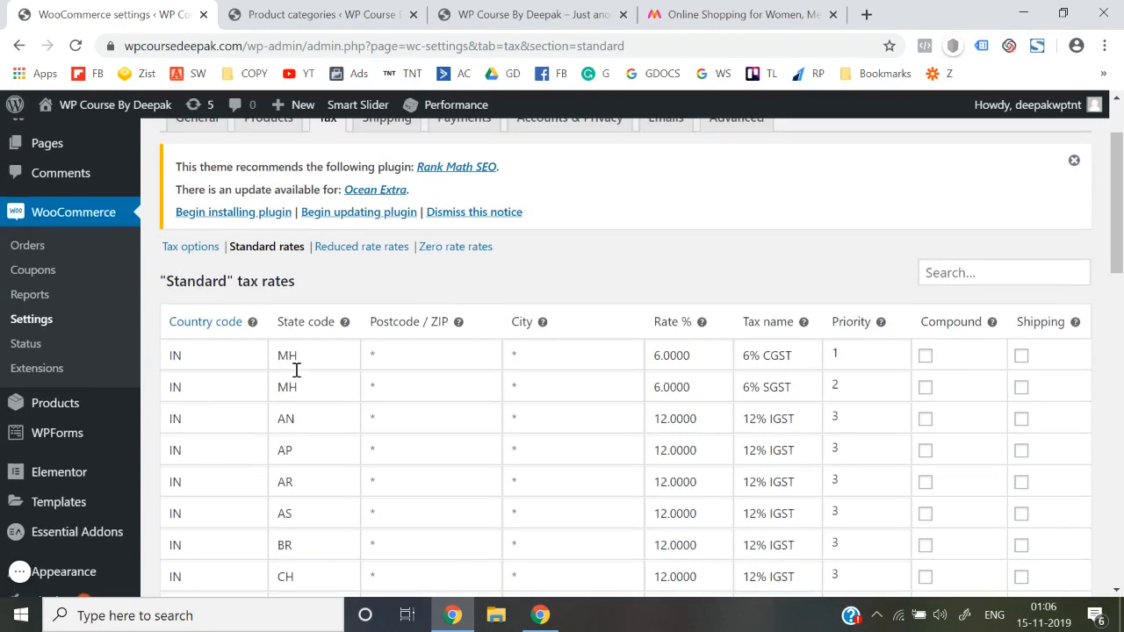
scroll(296, 370, down, 2)
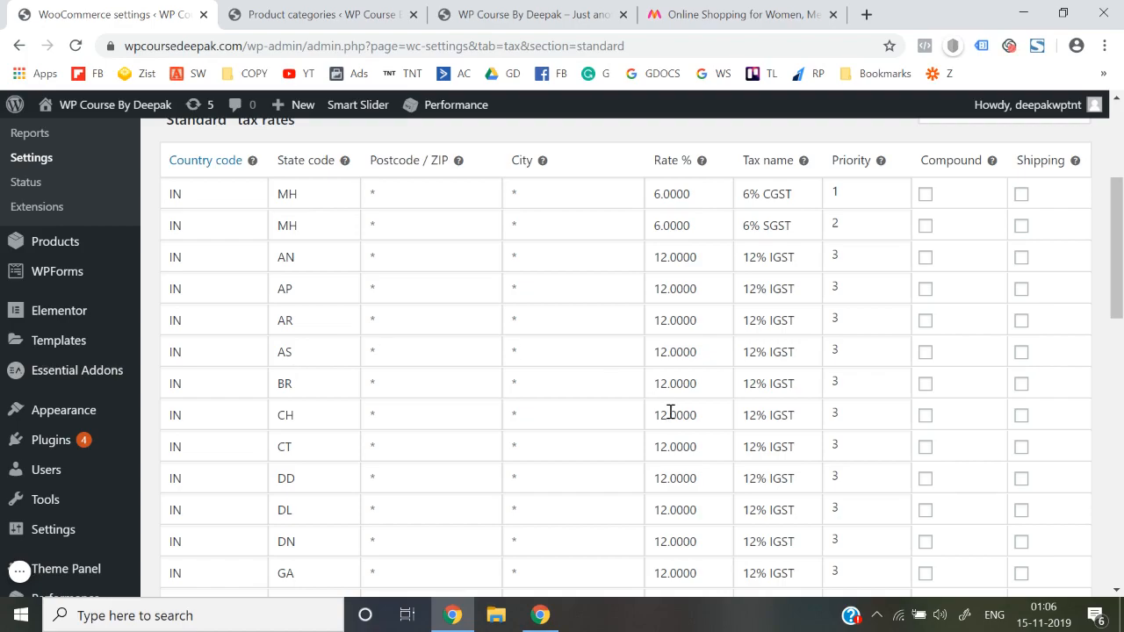
scroll(670, 411, up, 3)
click(194, 238)
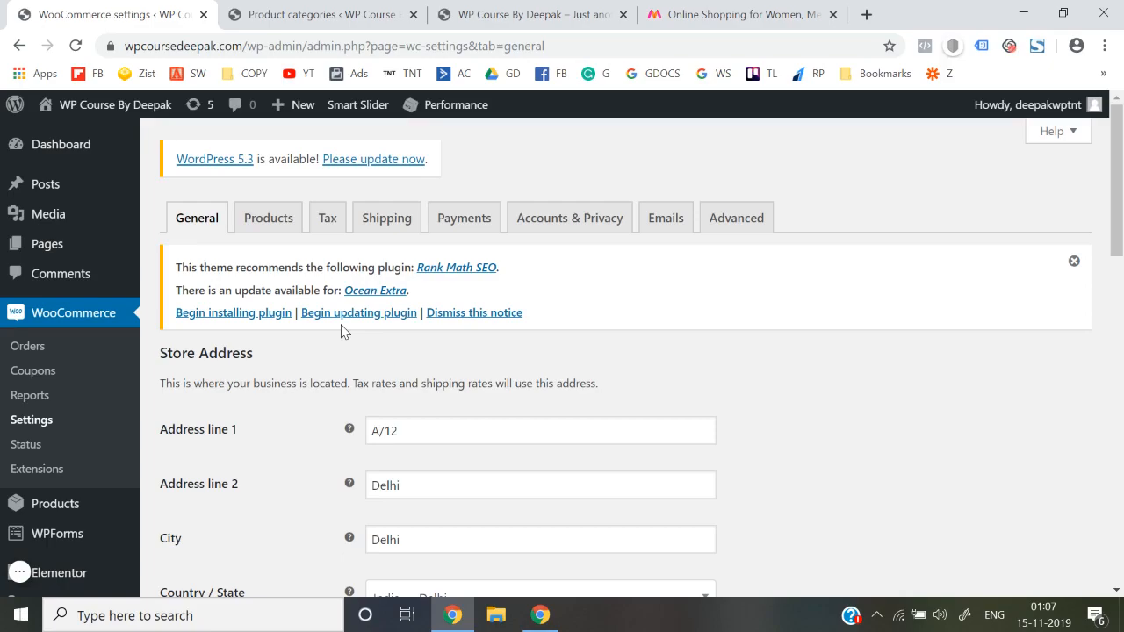
click(19, 573)
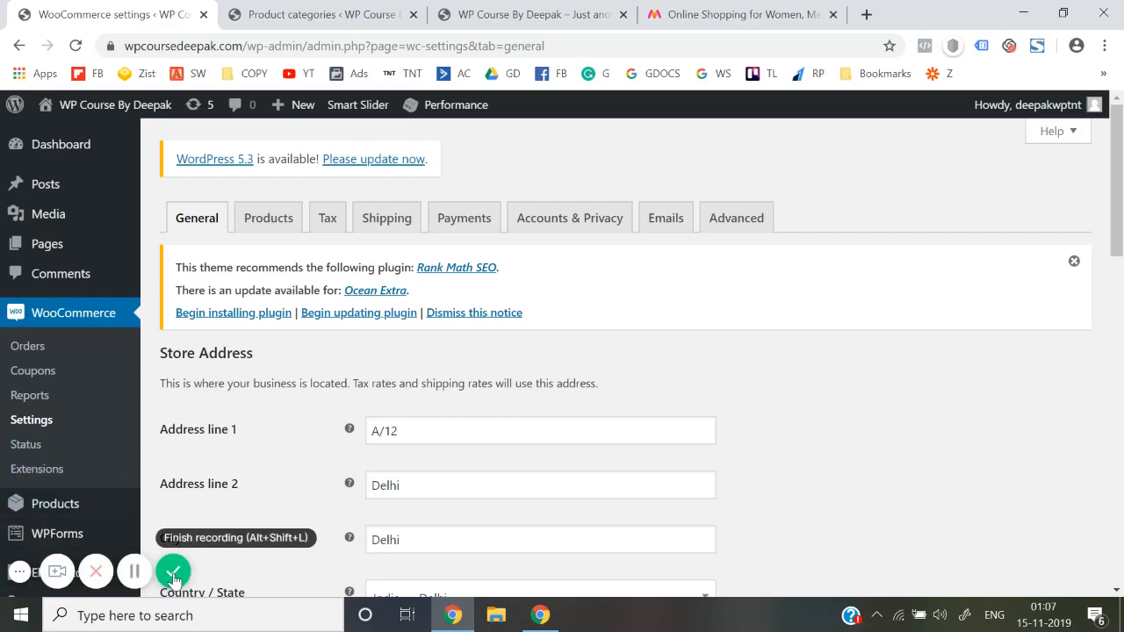